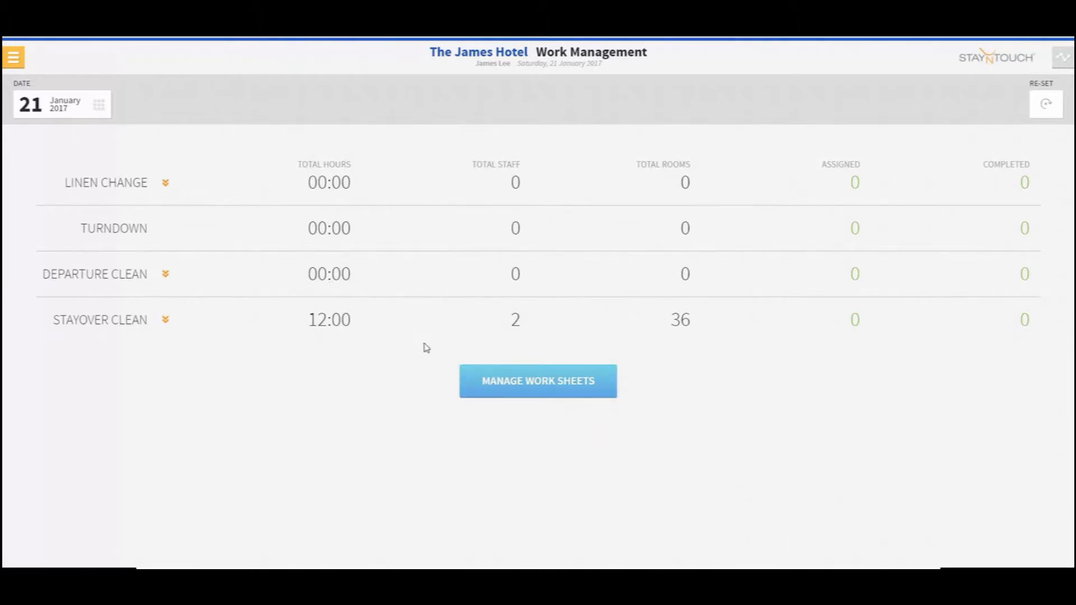
Open the work sheets and assign rooms 106, 109 and 118 to H. One, 111 and 115 to H. Two, and 112 to H. Three
click(507, 379)
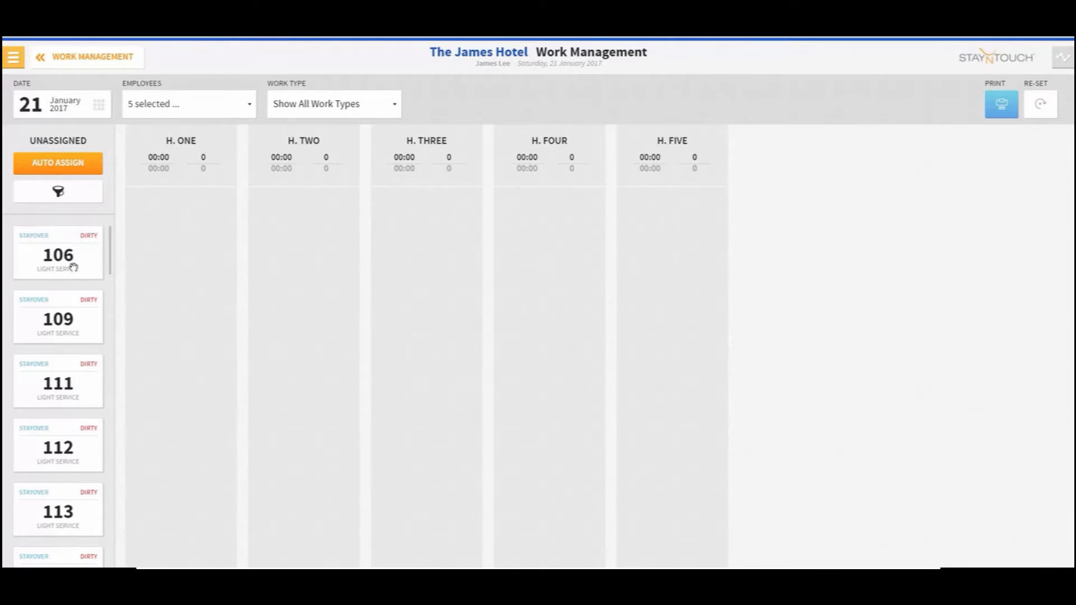
drag(69, 257, 190, 219)
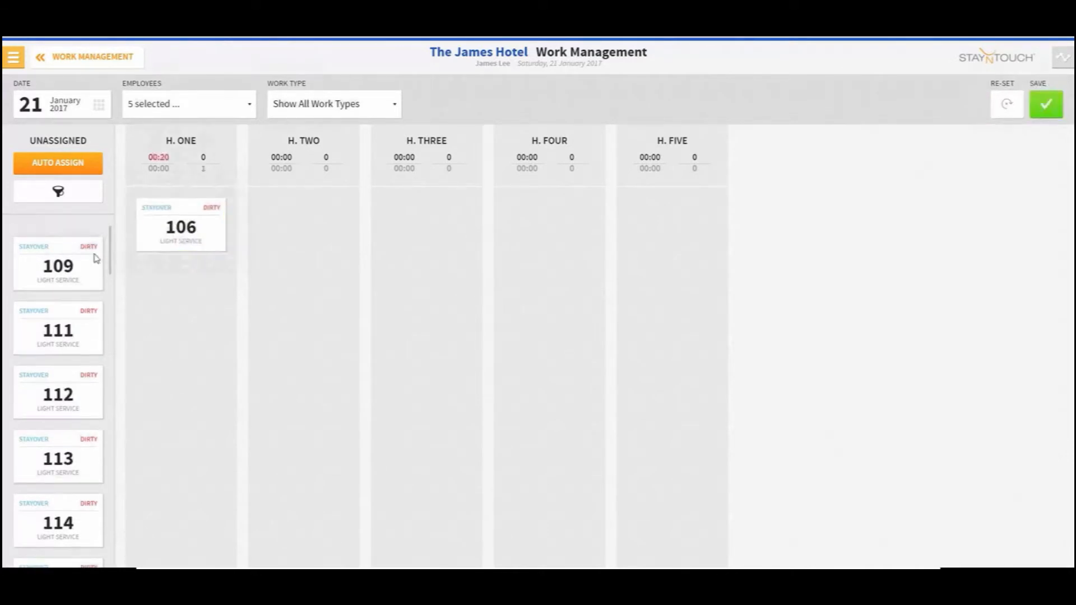
drag(71, 261, 163, 264)
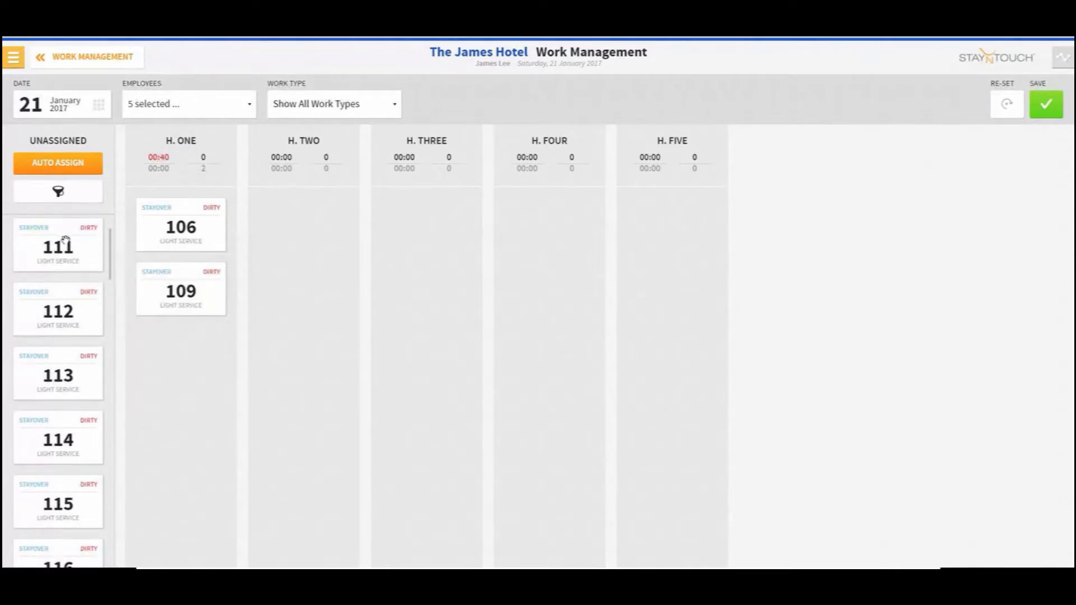
drag(63, 246, 293, 255)
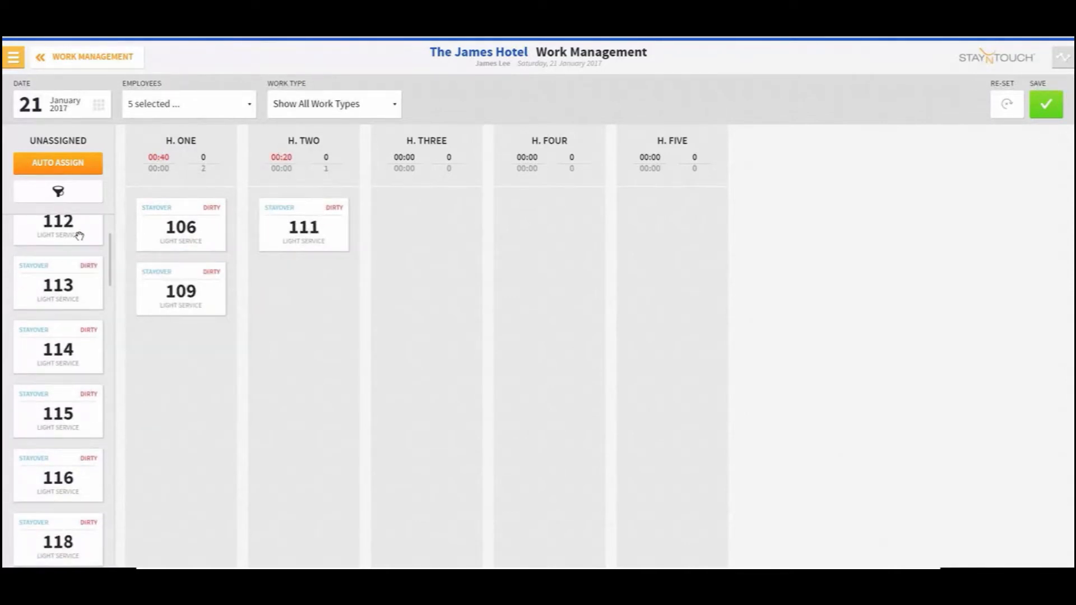
drag(79, 235, 454, 241)
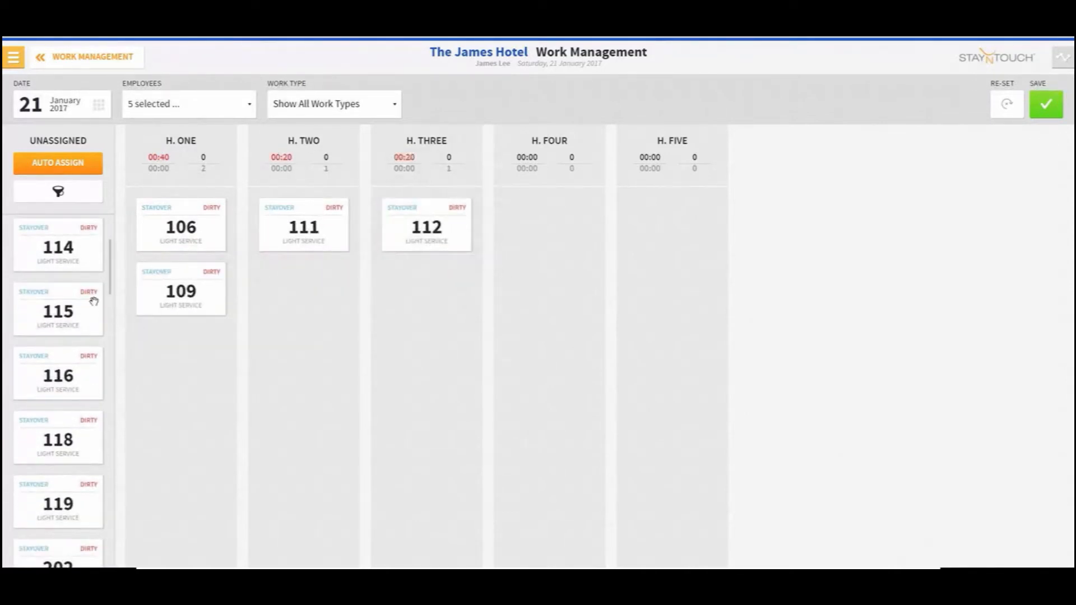
drag(96, 323, 331, 277)
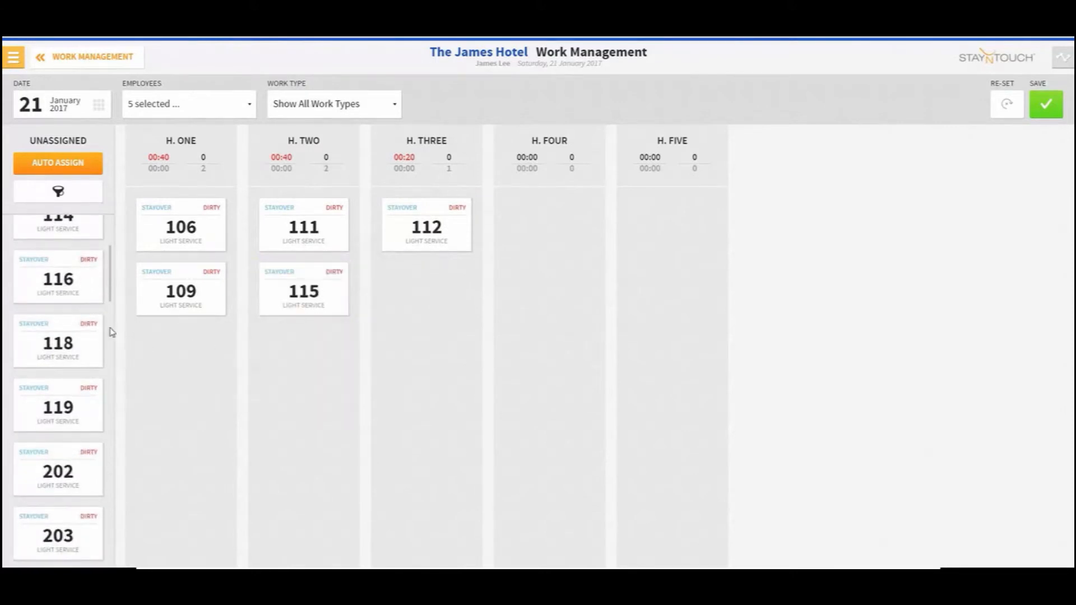
drag(89, 345, 175, 387)
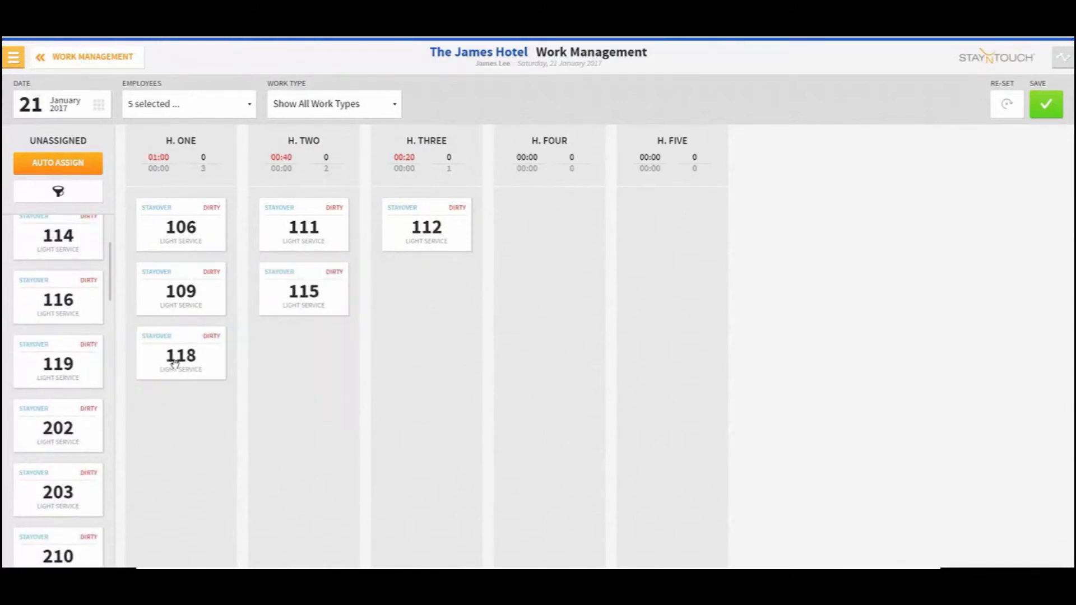
Reorder H. One's rooms so 109 comes first, then 118, then 106
drag(173, 303, 180, 393)
drag(179, 303, 178, 403)
drag(177, 238, 173, 373)
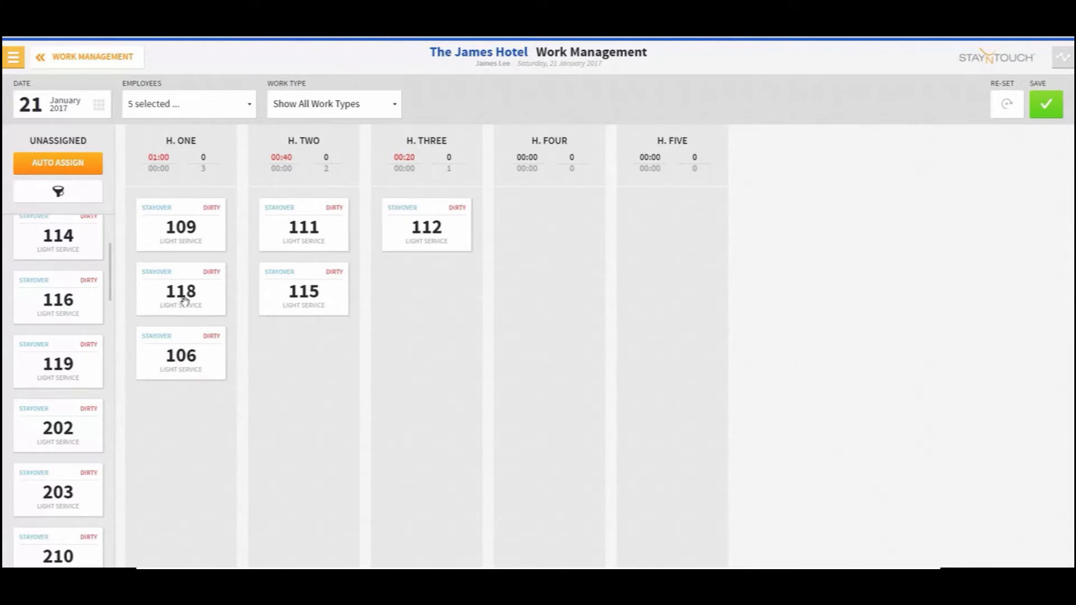
Move every assigned room back to the unassigned list and save the work sheet
drag(180, 229, 45, 269)
drag(178, 233, 89, 275)
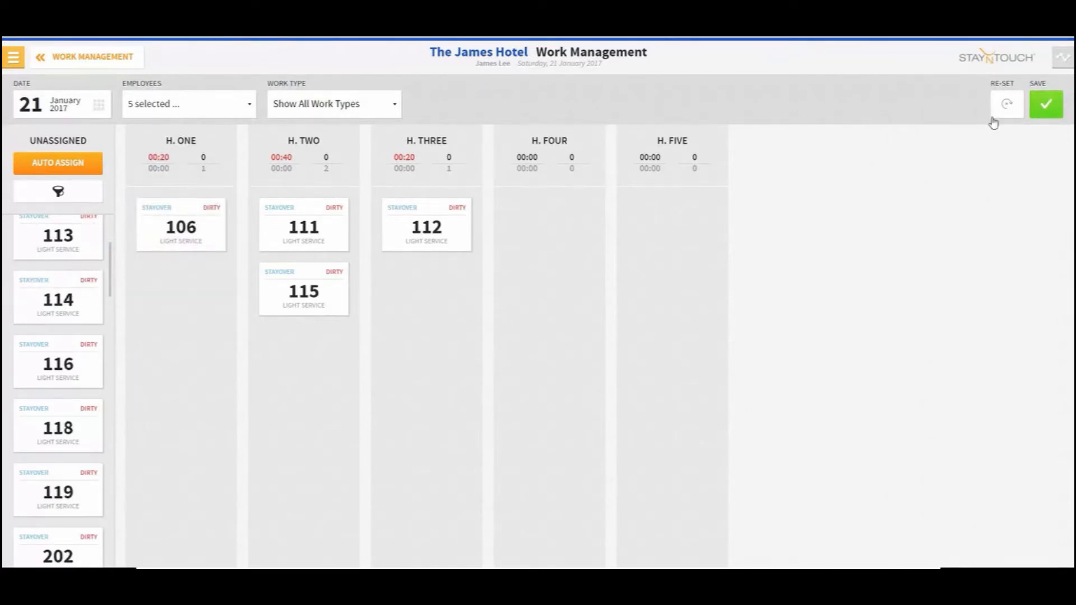
drag(193, 219, 69, 325)
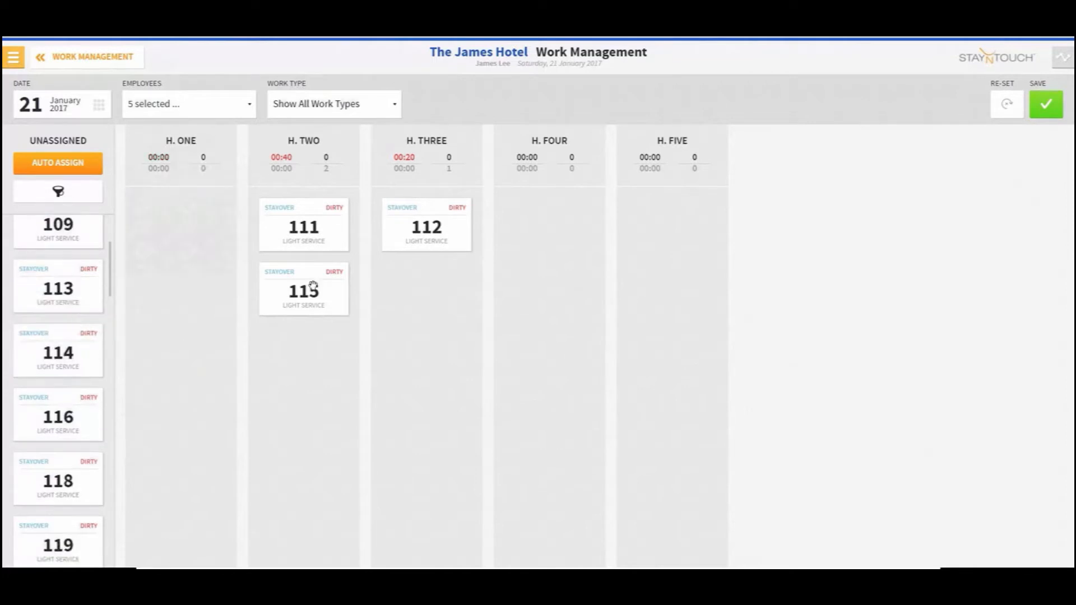
drag(320, 231, 68, 359)
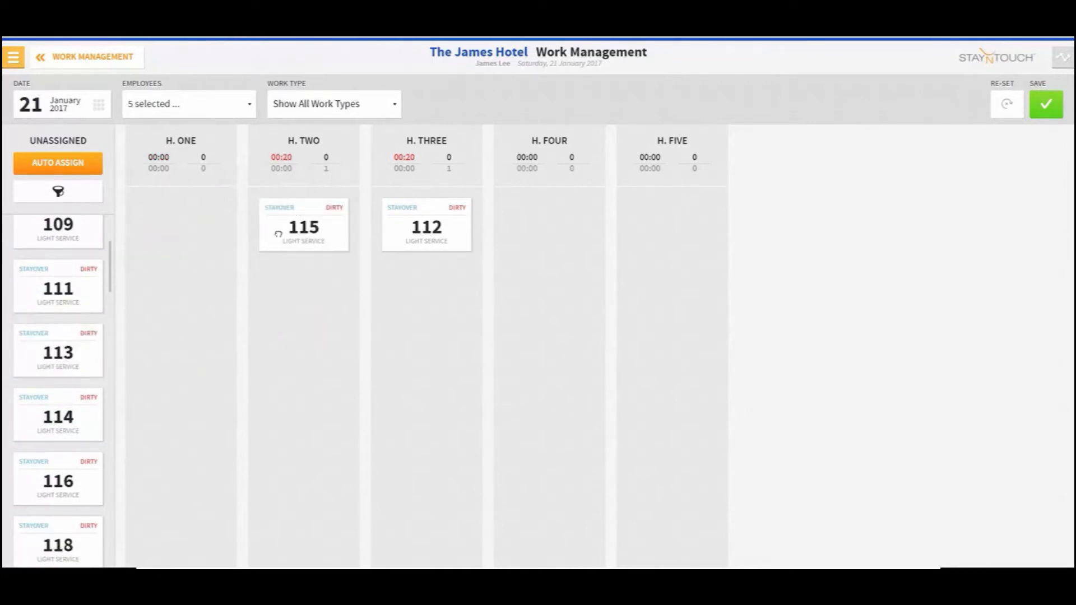
drag(279, 232, 34, 435)
drag(447, 219, 72, 350)
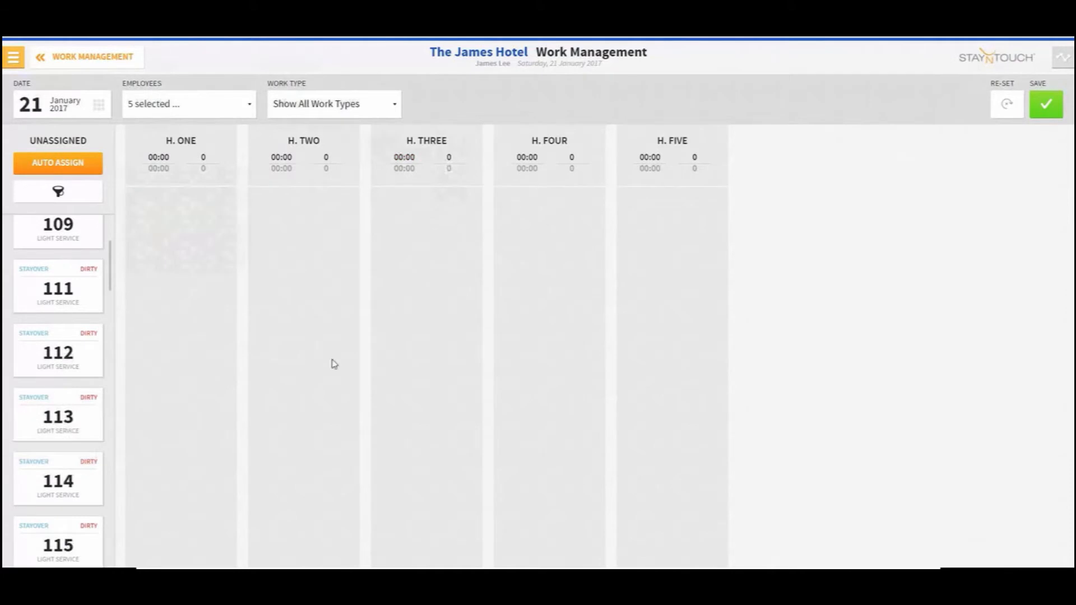
click(1057, 112)
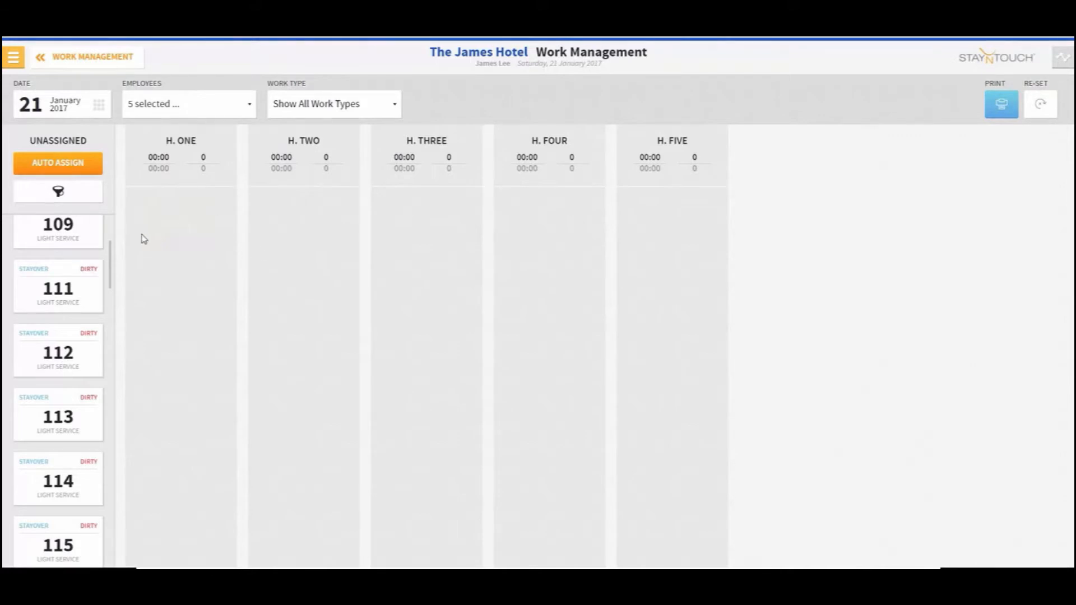
Deselect Housekeeper Four and Housekeeper Five in the employees filter
scroll(112, 261, up, 2)
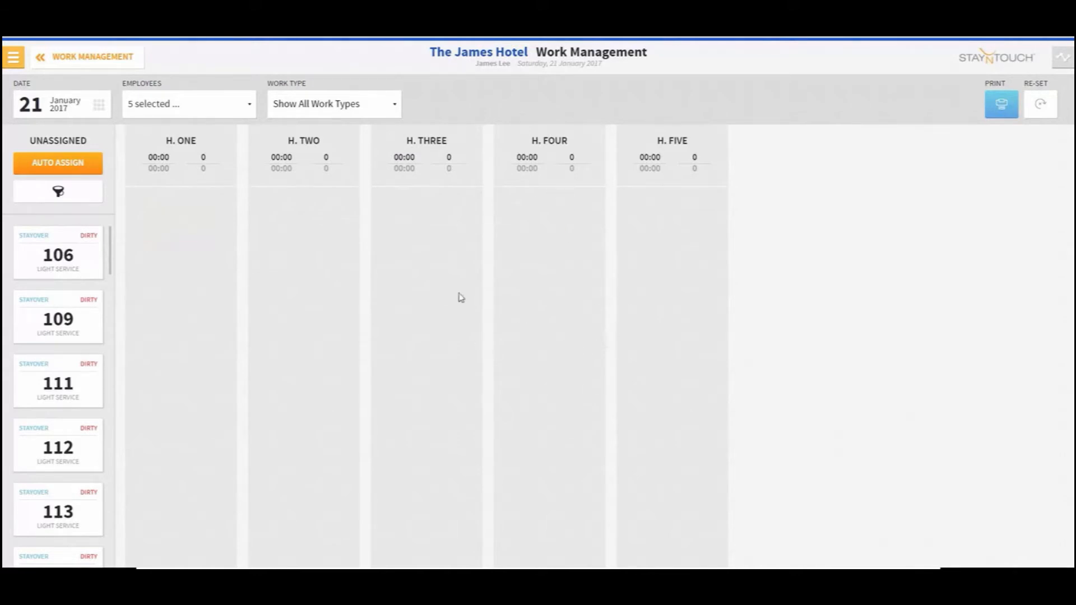
click(221, 115)
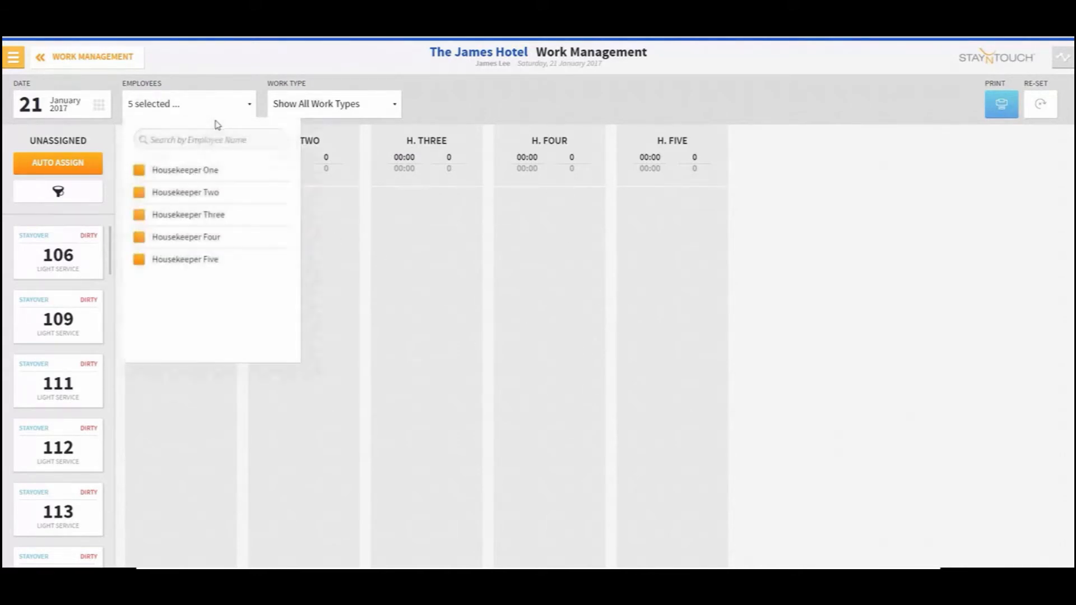
click(188, 239)
click(194, 266)
click(196, 99)
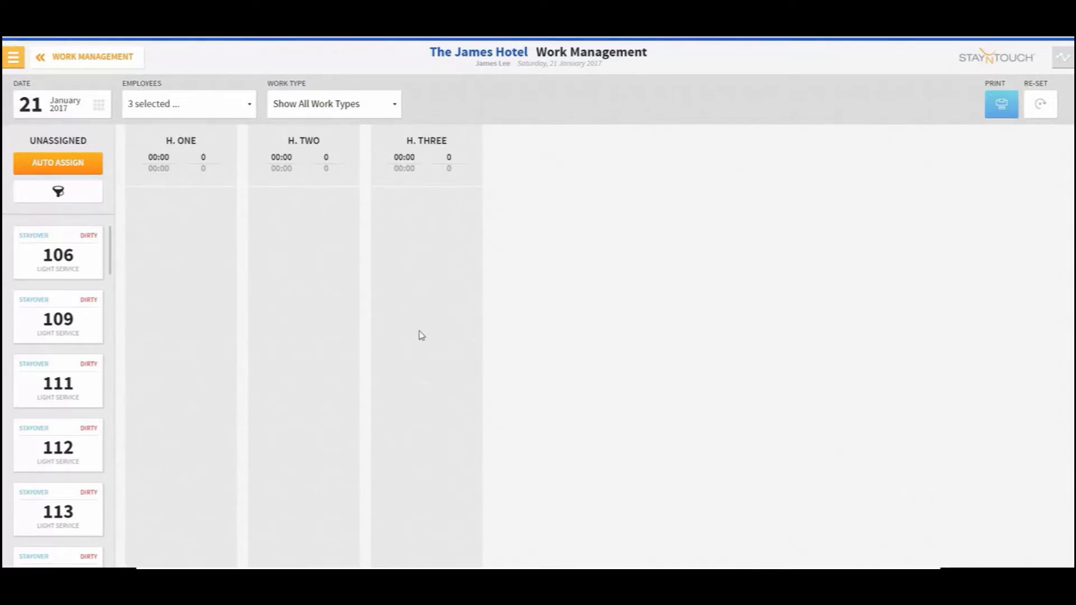
Auto-assign all rooms and return rooms 106, 109 and 111 from H. One to the unassigned list
click(68, 164)
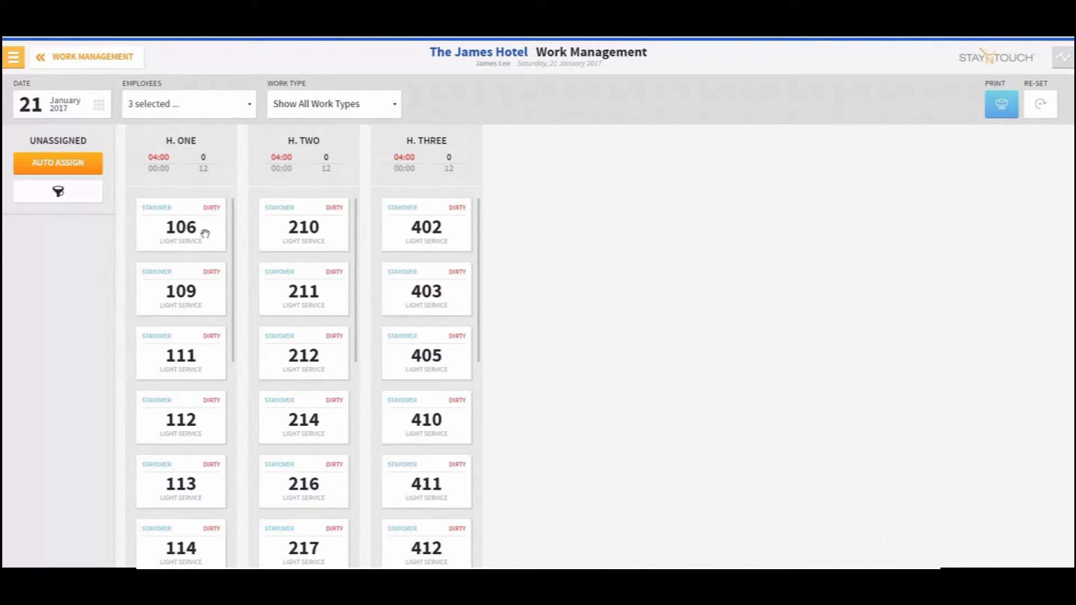
drag(187, 219, 61, 234)
drag(168, 252, 62, 381)
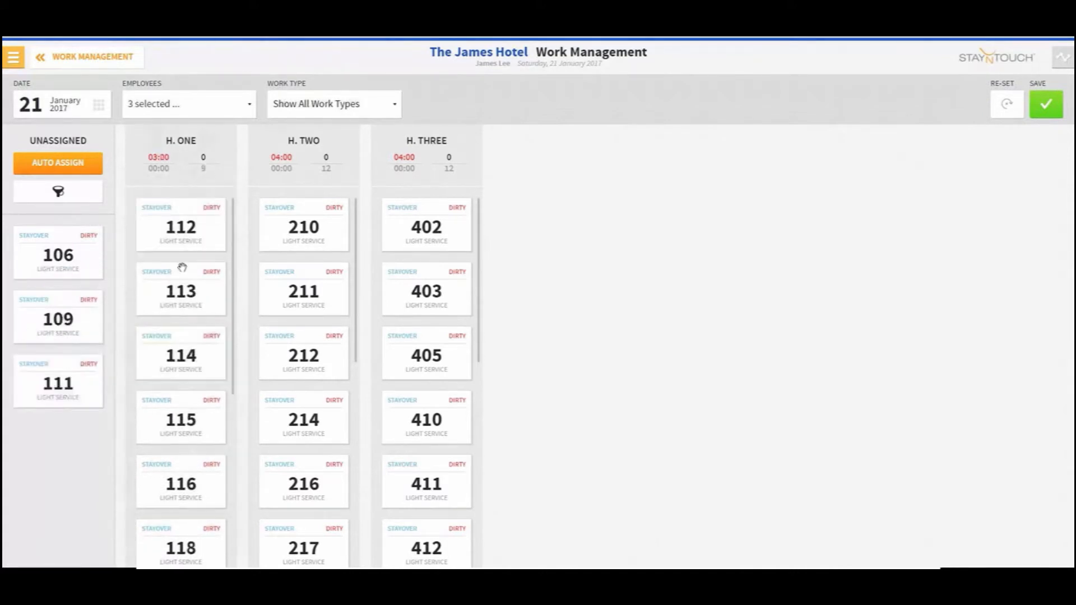
Unassign room 112, move room 106 back to the top of H. One, and save the assignments
drag(198, 229, 76, 429)
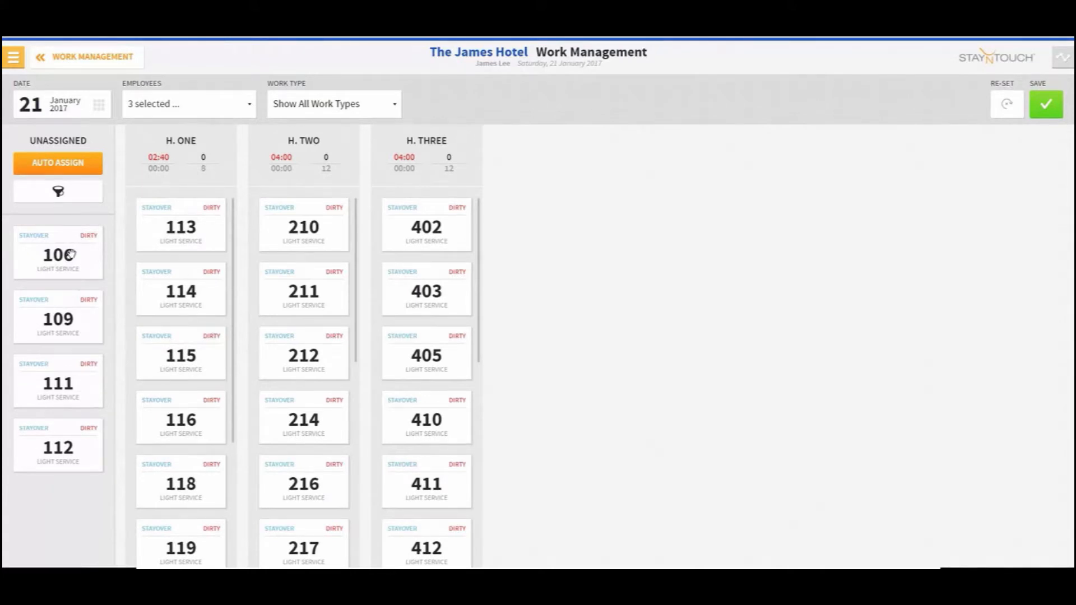
drag(68, 255, 185, 224)
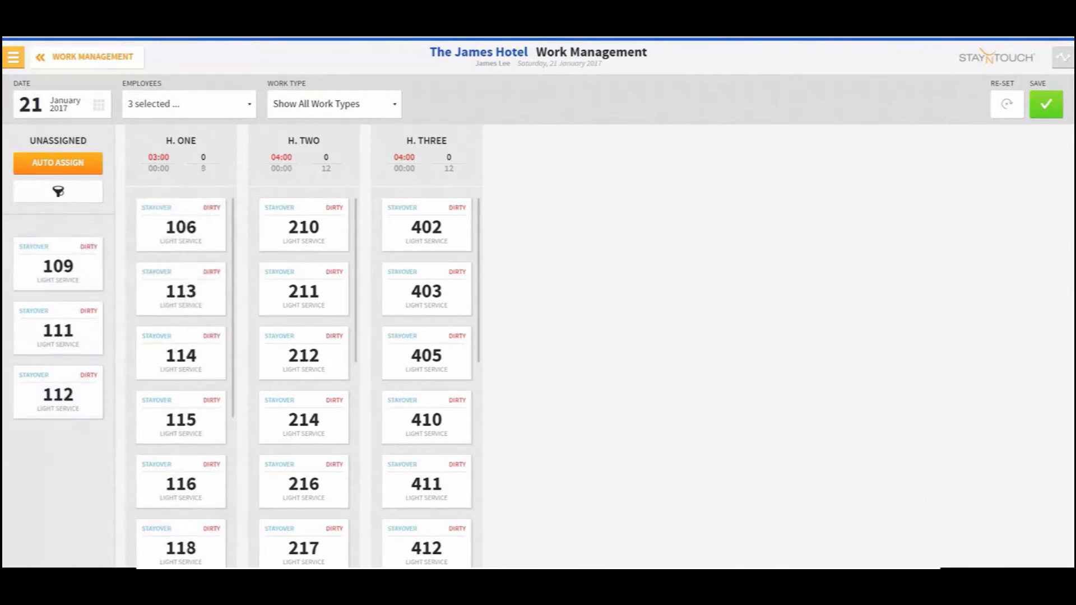
click(1050, 111)
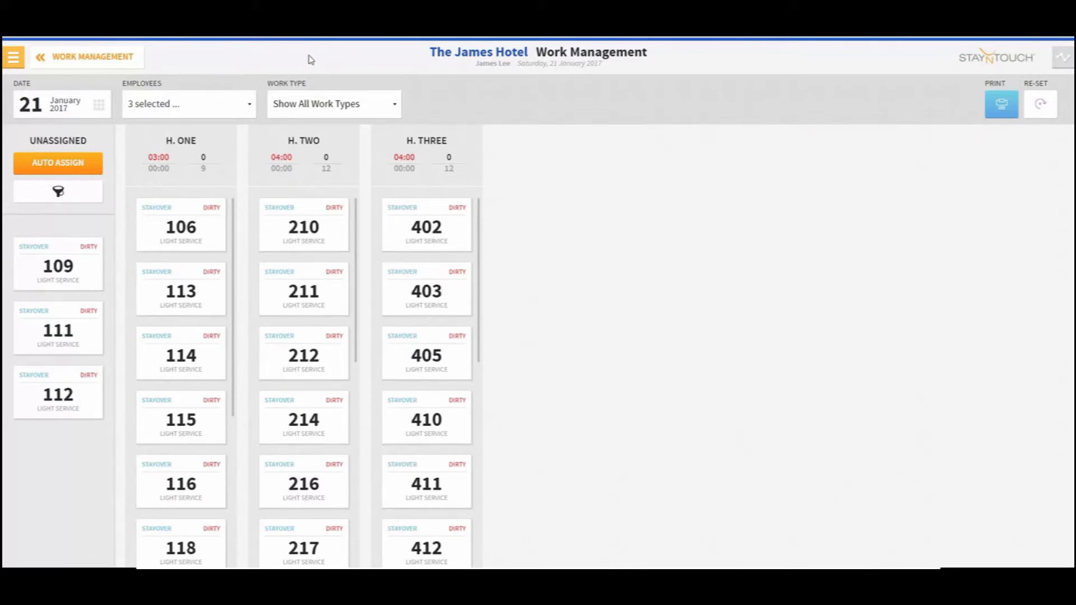
Open the Rover Test bookmark in the browser
click(337, 37)
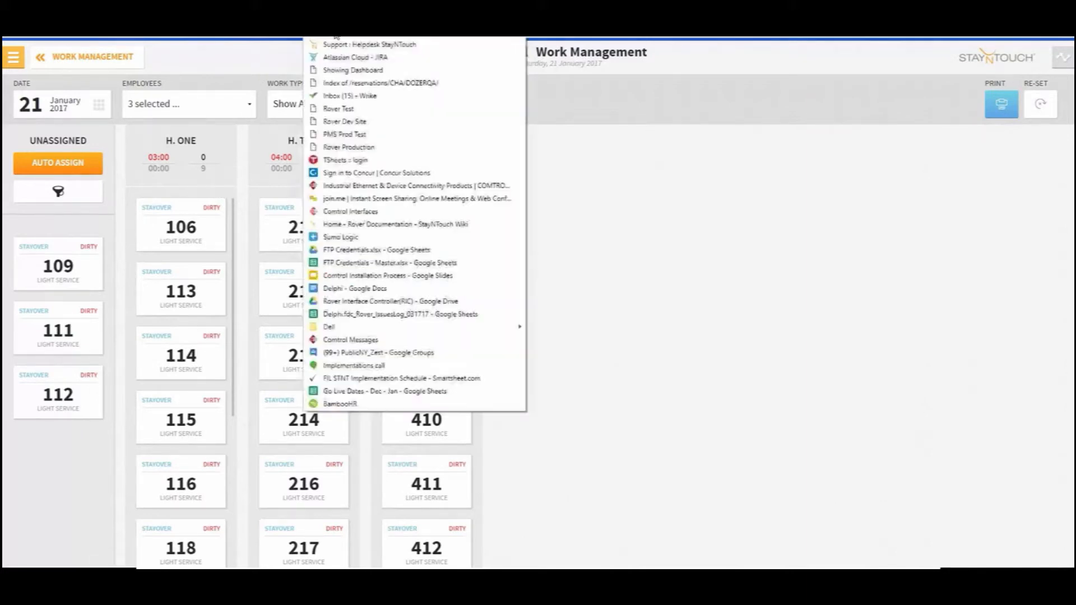
click(355, 111)
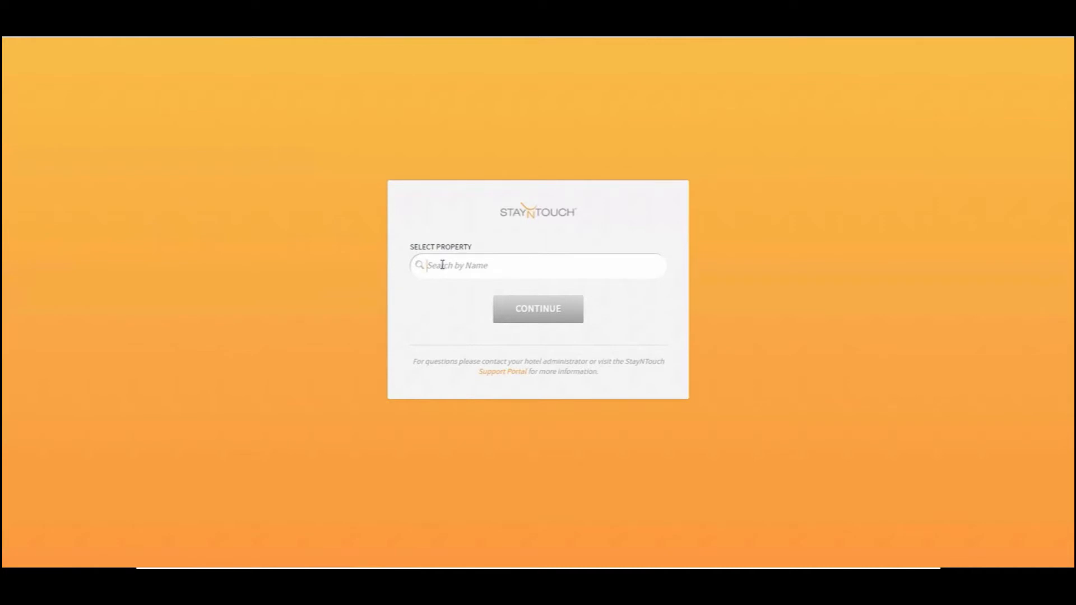
Search for the property Sean, select Sean Test Hotel and continue
text(Ser)
text(an)
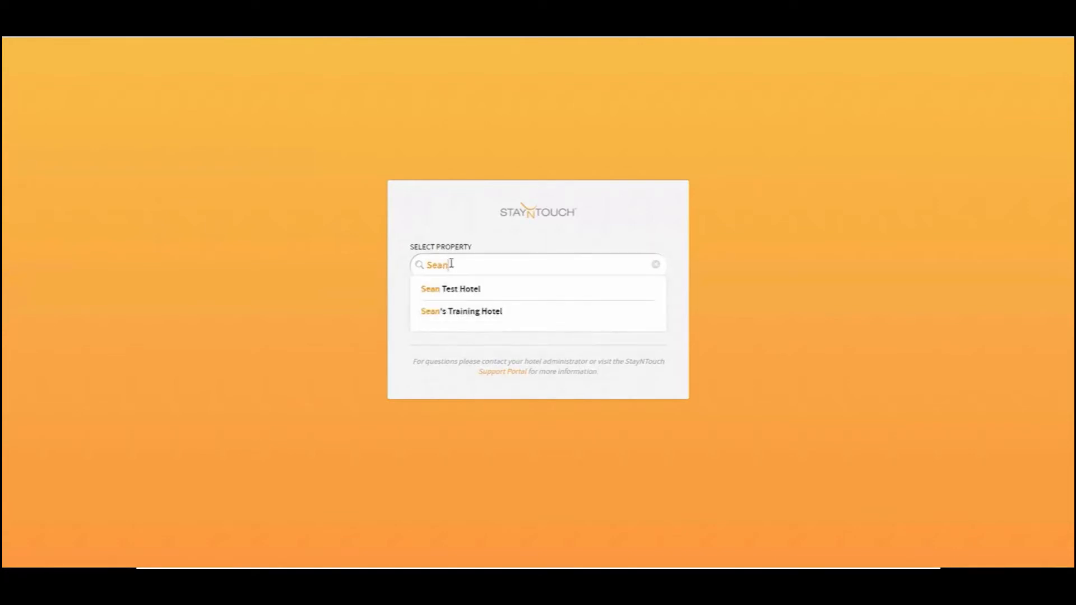
click(459, 297)
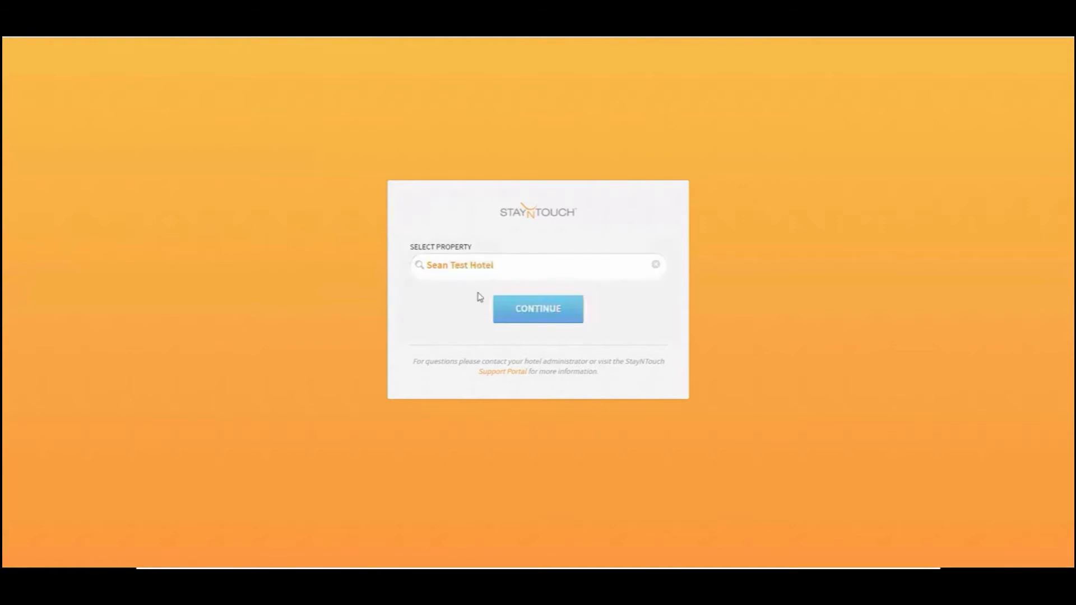
click(518, 312)
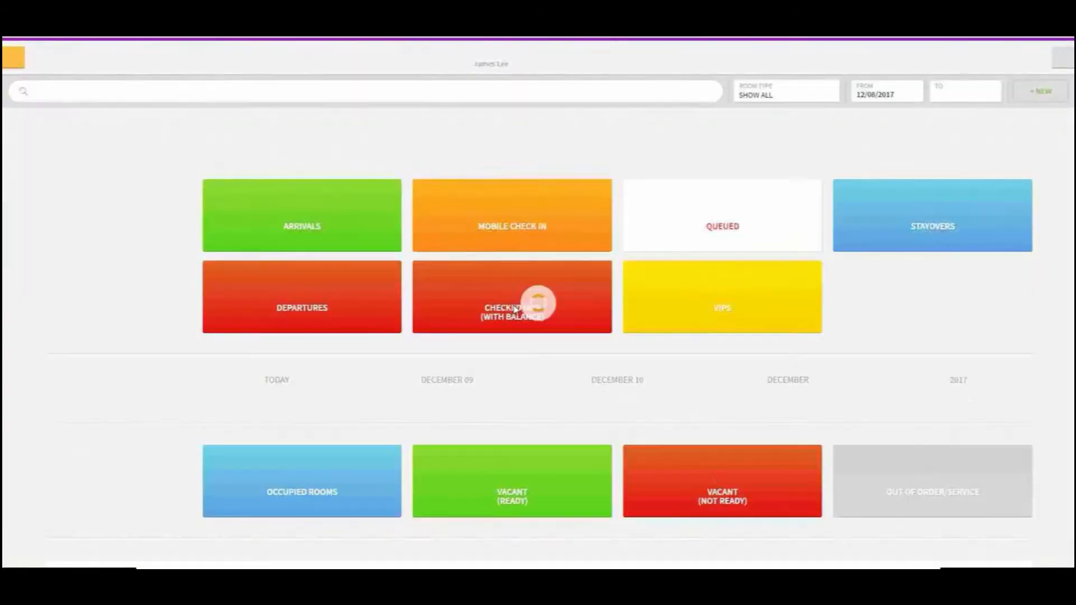
Open Housekeeping Task Management and its work sheets for Sean Test Hotel
click(14, 57)
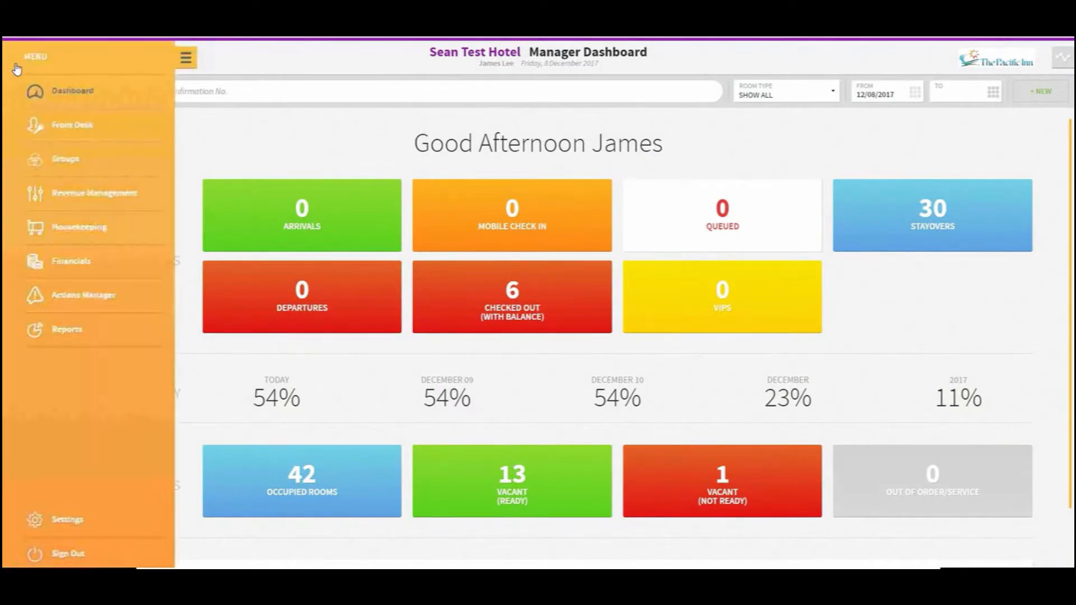
click(53, 227)
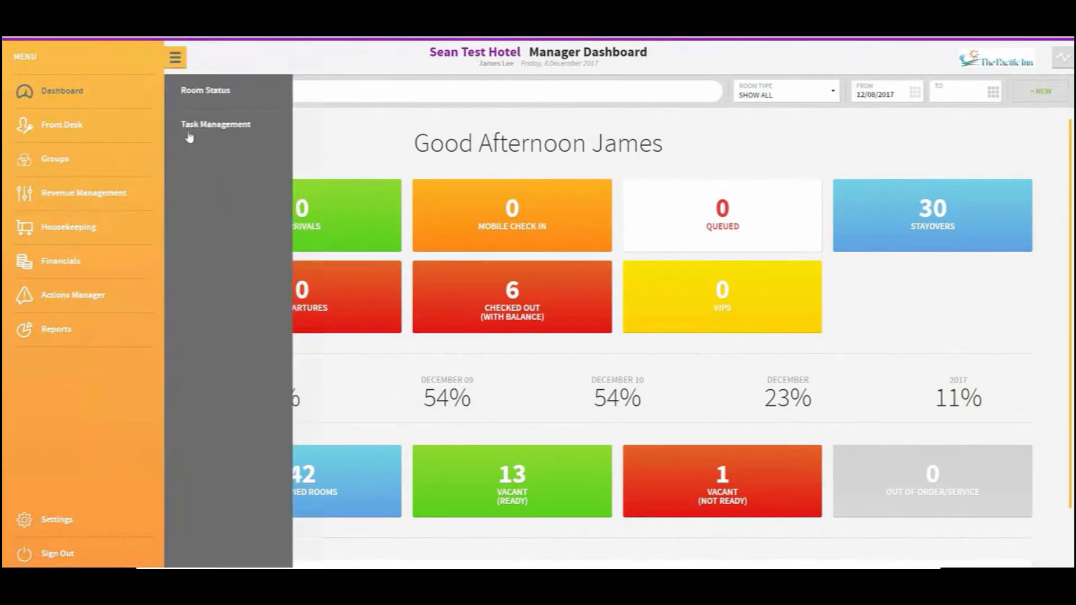
click(197, 125)
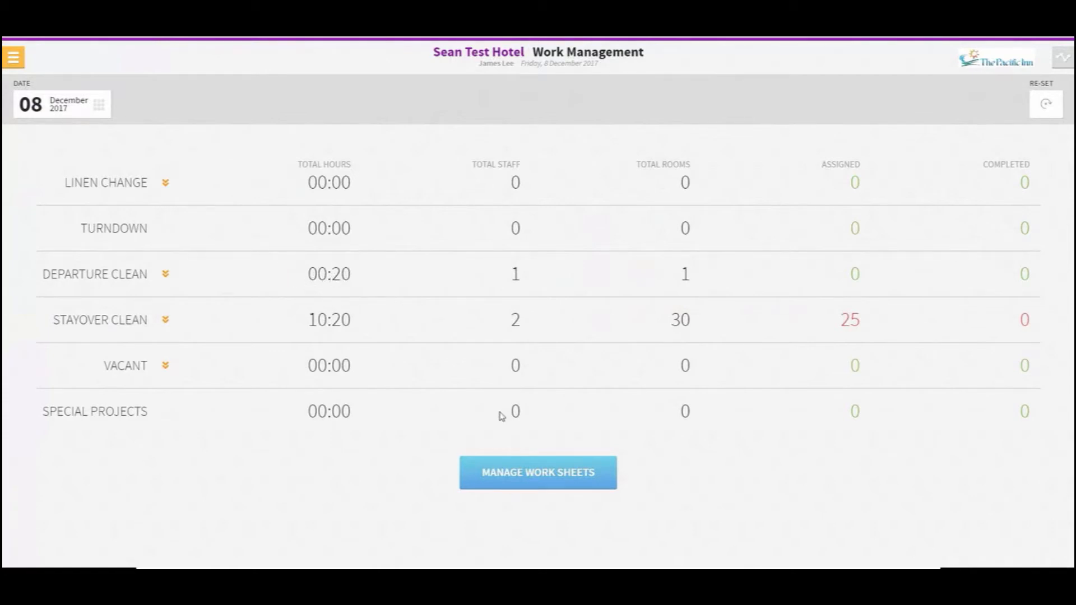
click(540, 486)
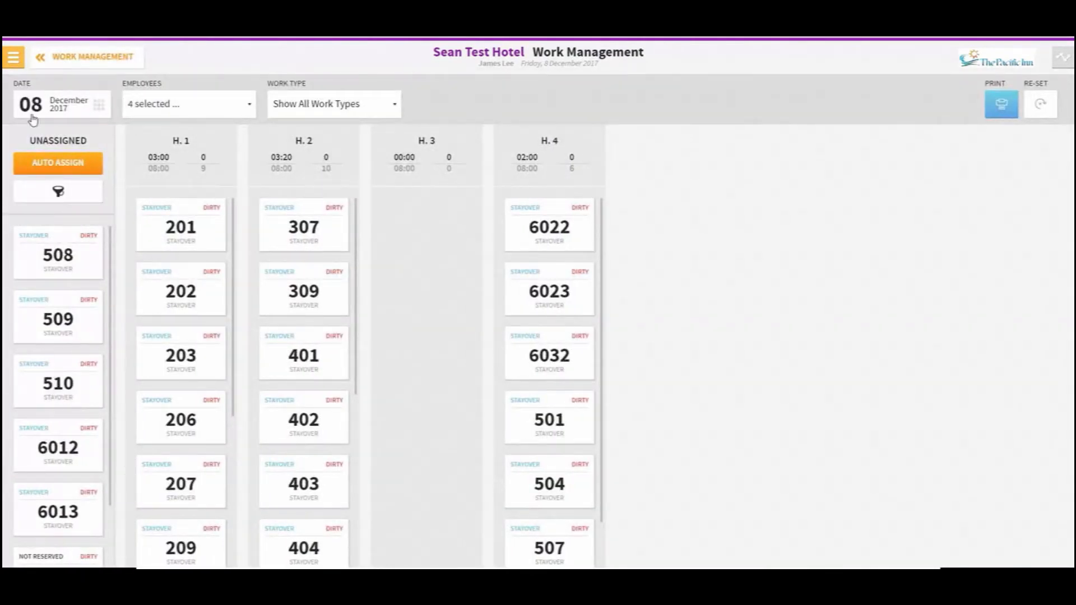
Navigate through the menu to the End of Day page and run EOD
click(44, 59)
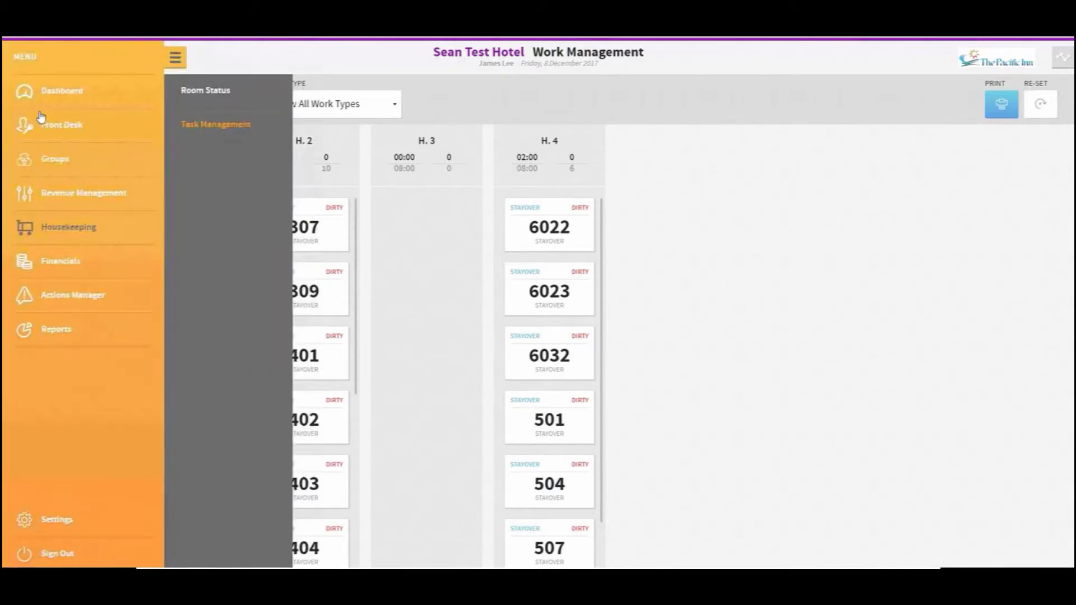
click(211, 294)
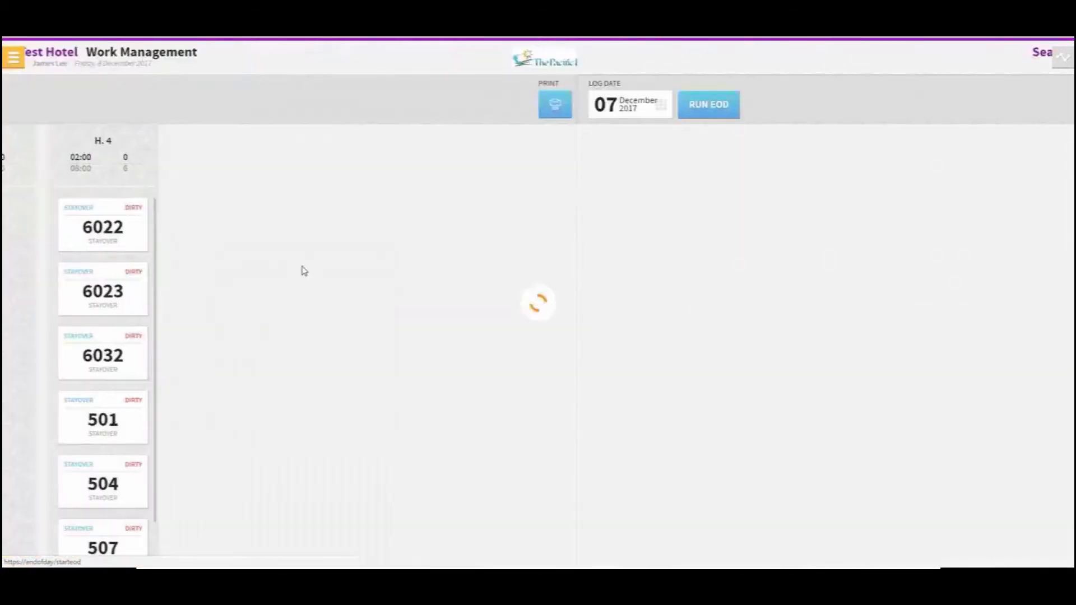
click(130, 103)
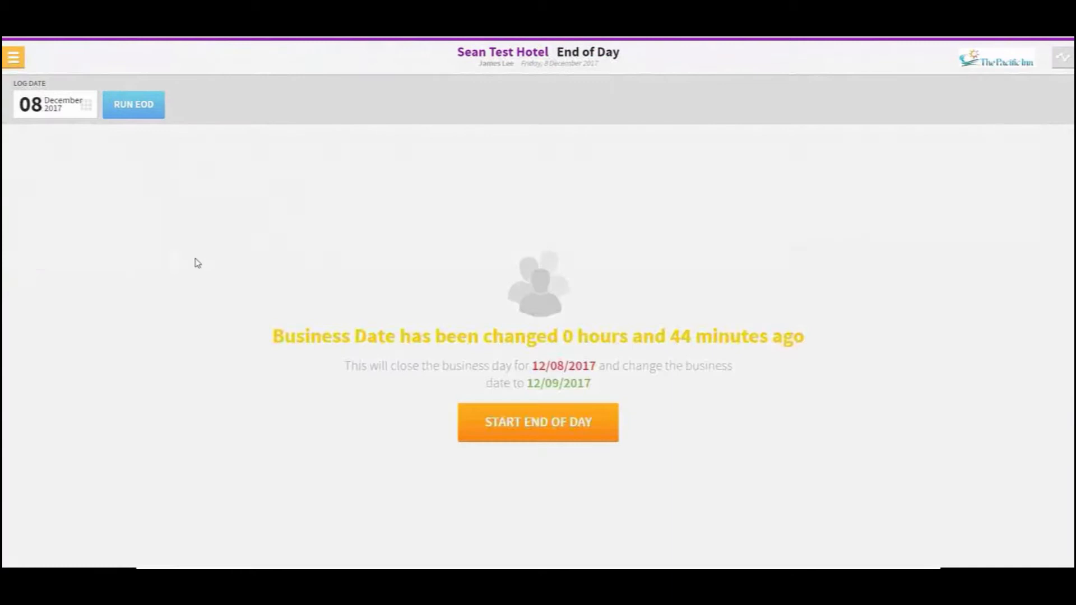
Start the End of Day and verify by entering the account password
click(537, 435)
click(471, 279)
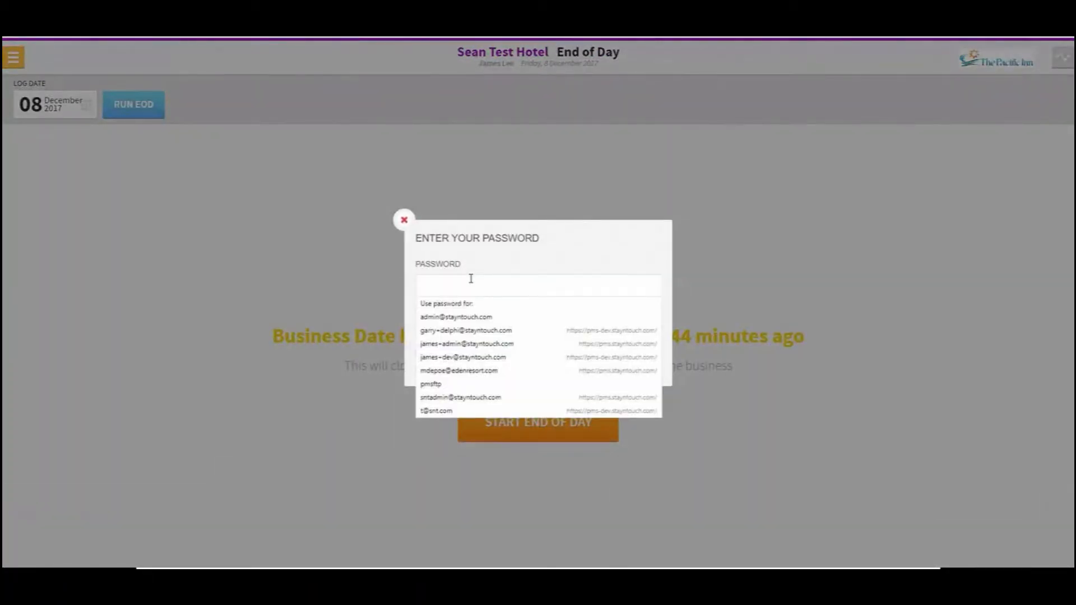
text(•)
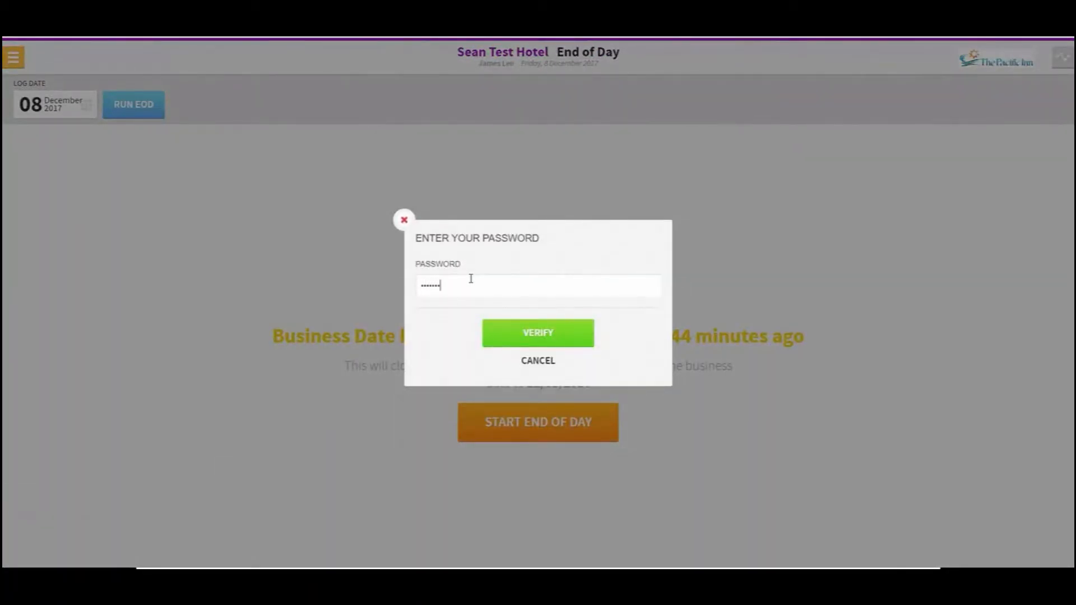
text(•)
key(Return)
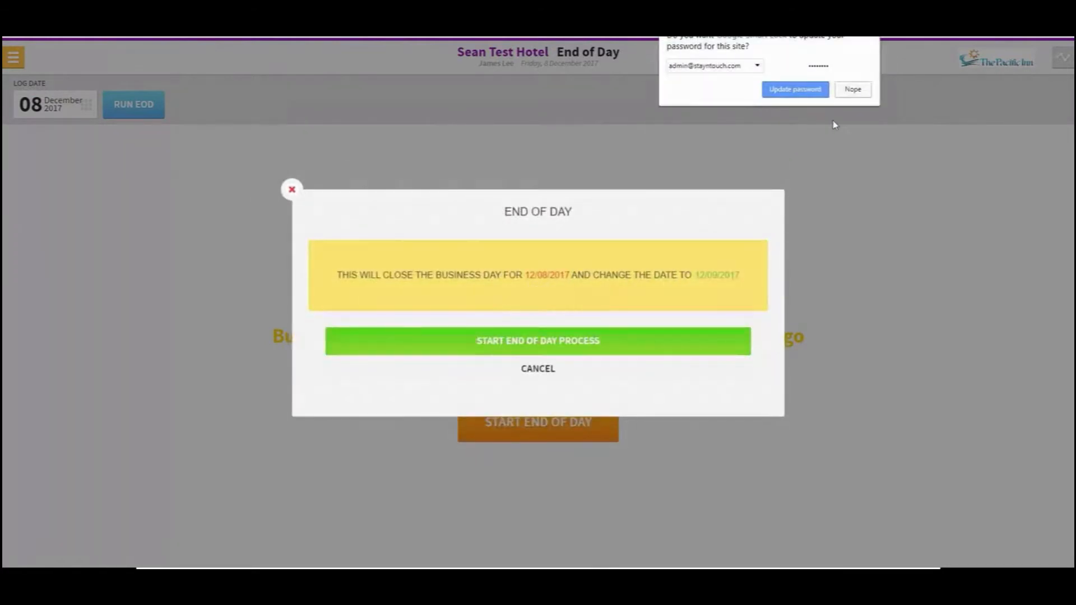
Dismiss the browser's password prompt, confirm the End of Day process, refresh, and acknowledge the business date change
click(866, 90)
click(625, 349)
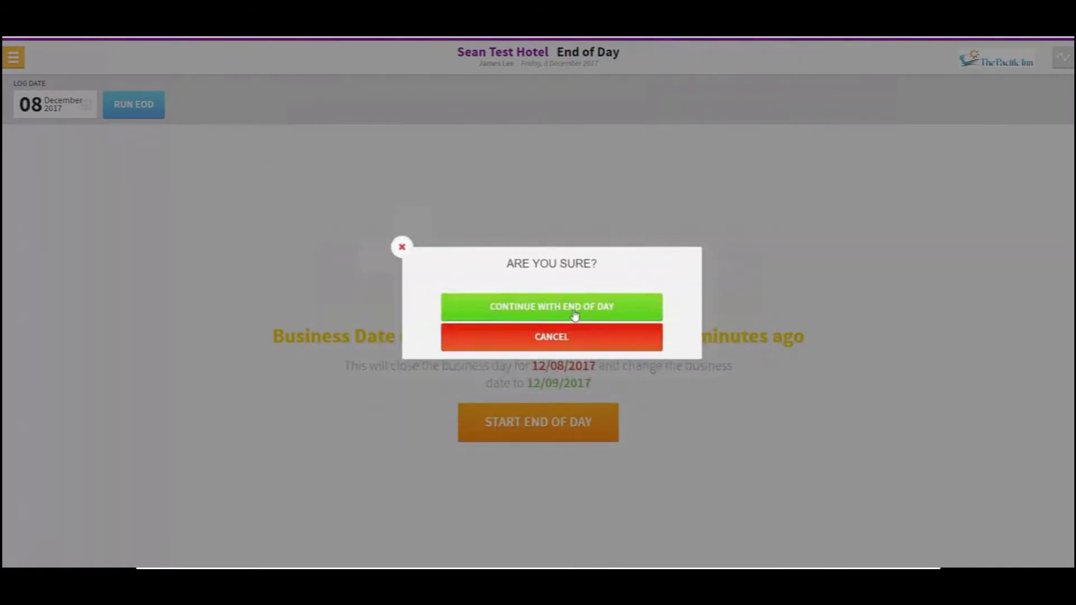
click(573, 310)
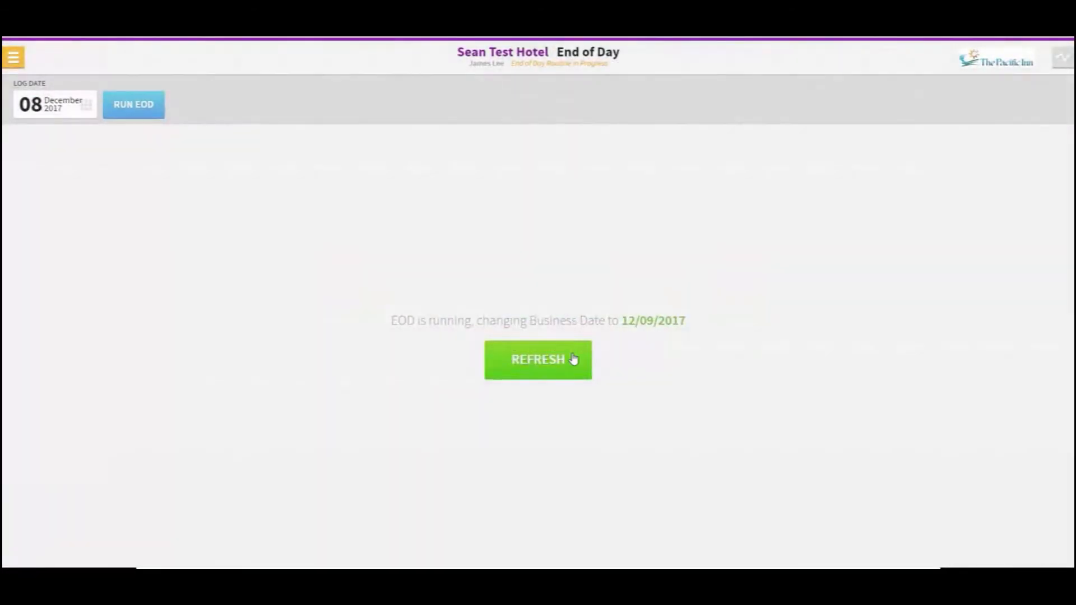
click(569, 353)
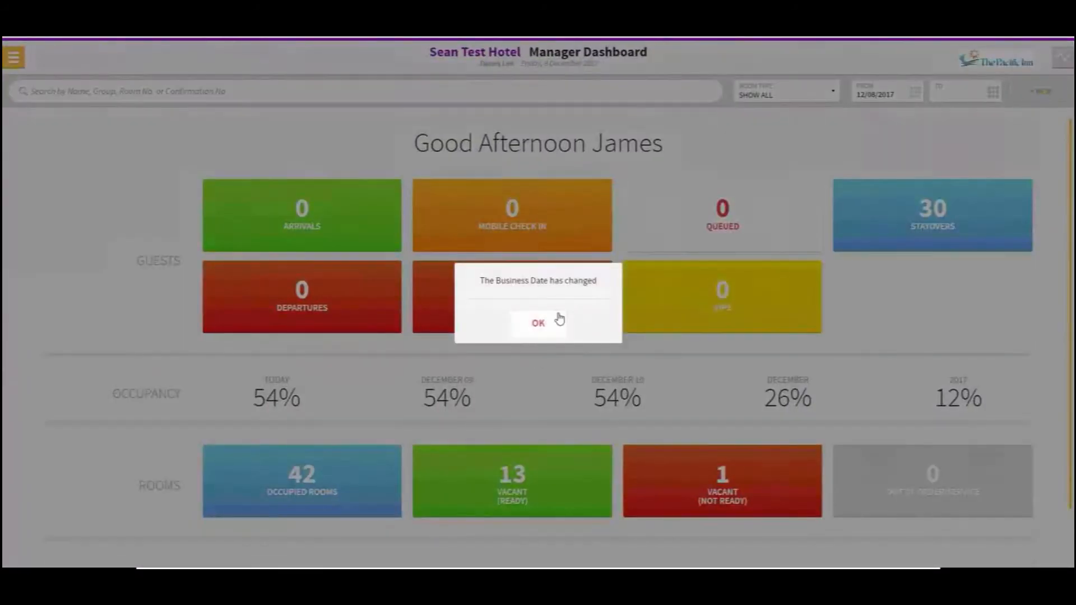
click(559, 319)
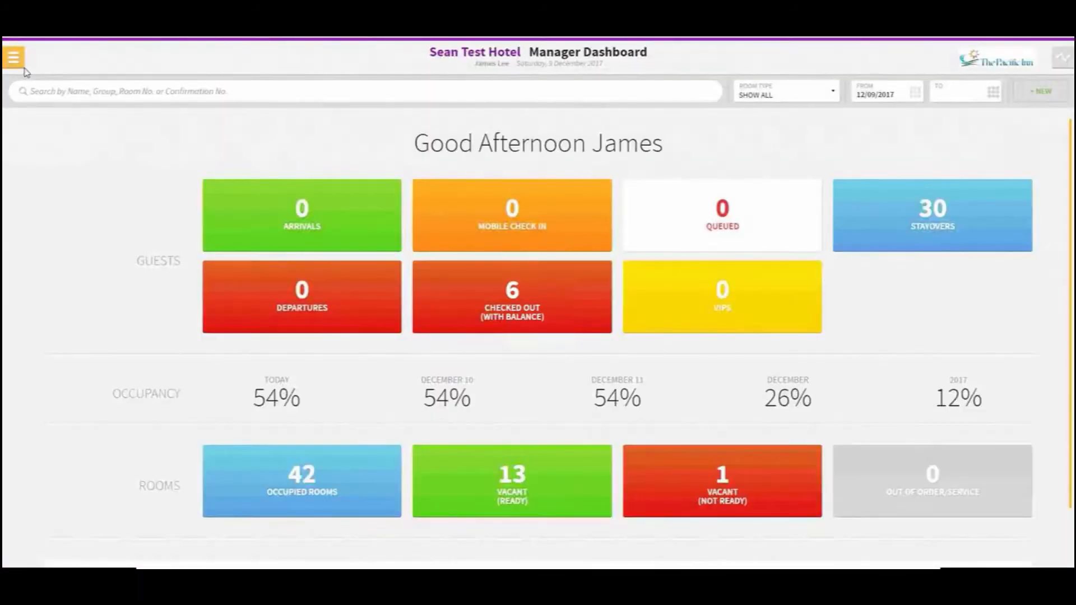
Open Housekeeping Task Management and its work sheets for the new business date
click(10, 54)
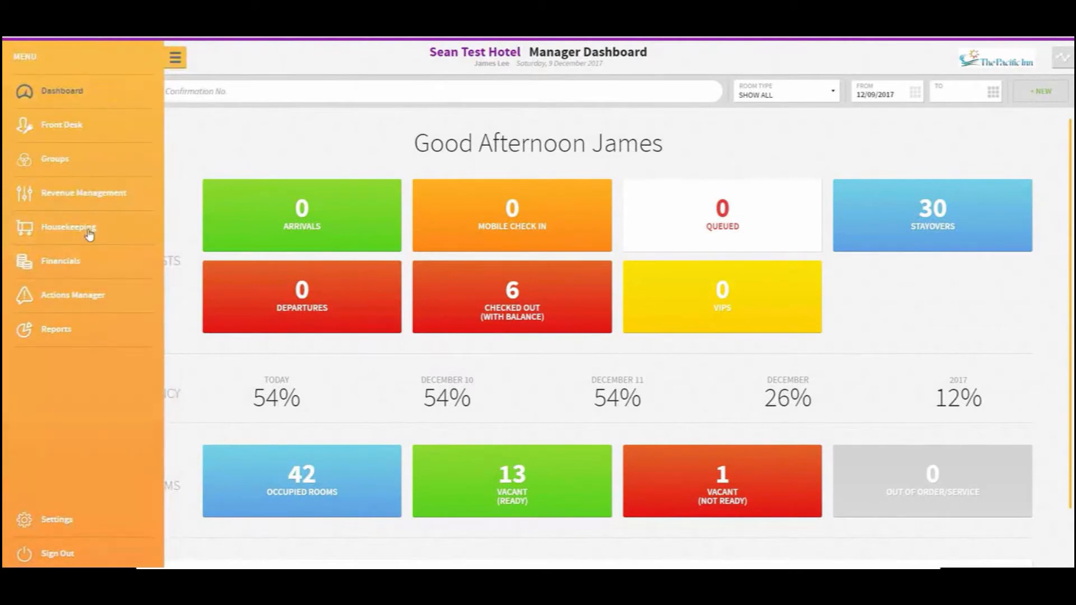
click(145, 217)
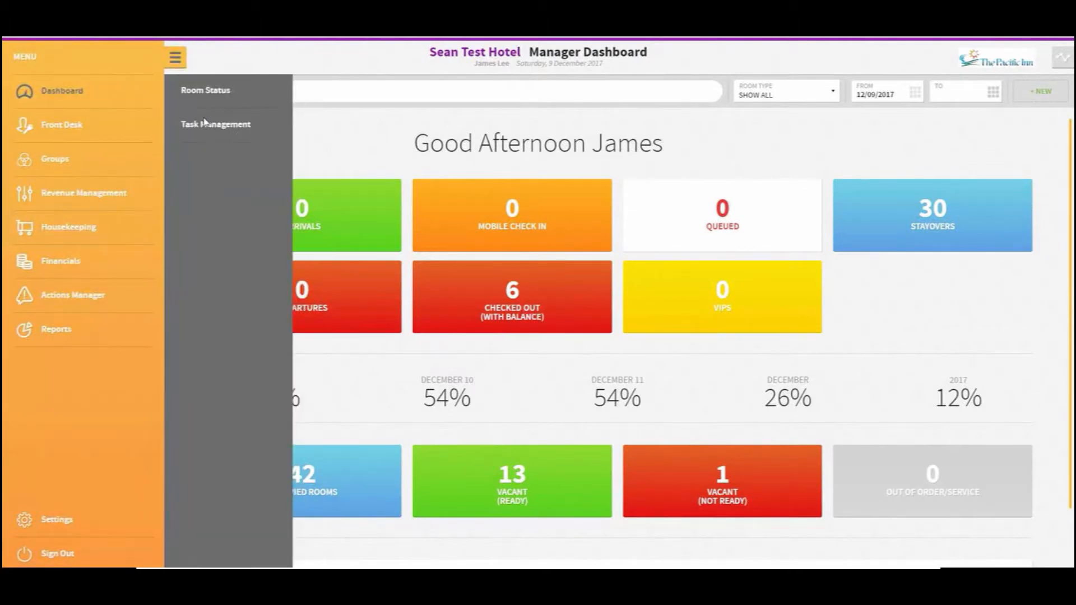
click(206, 122)
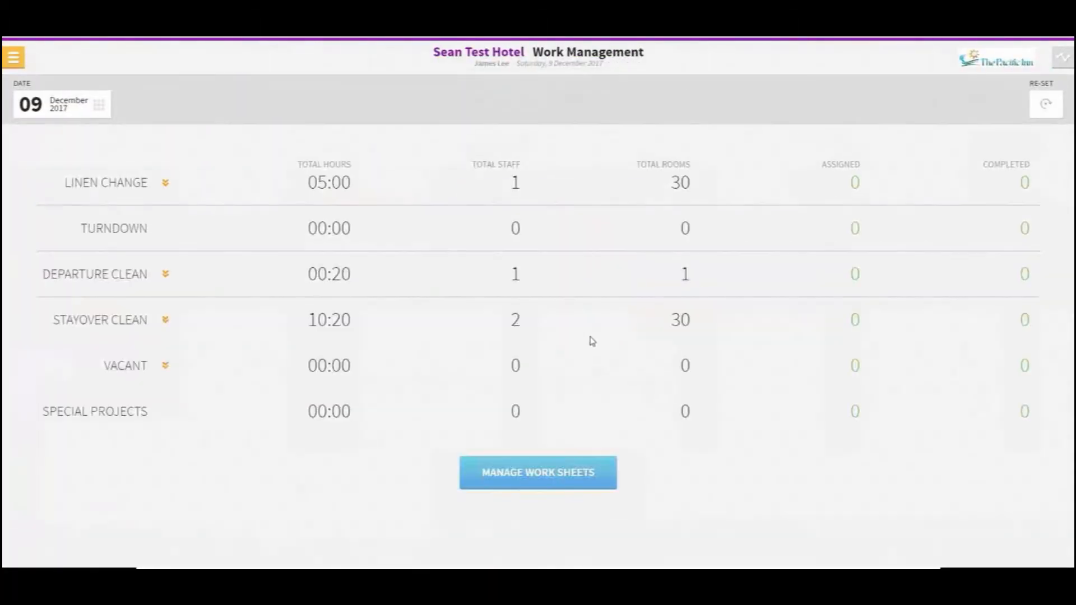
click(542, 473)
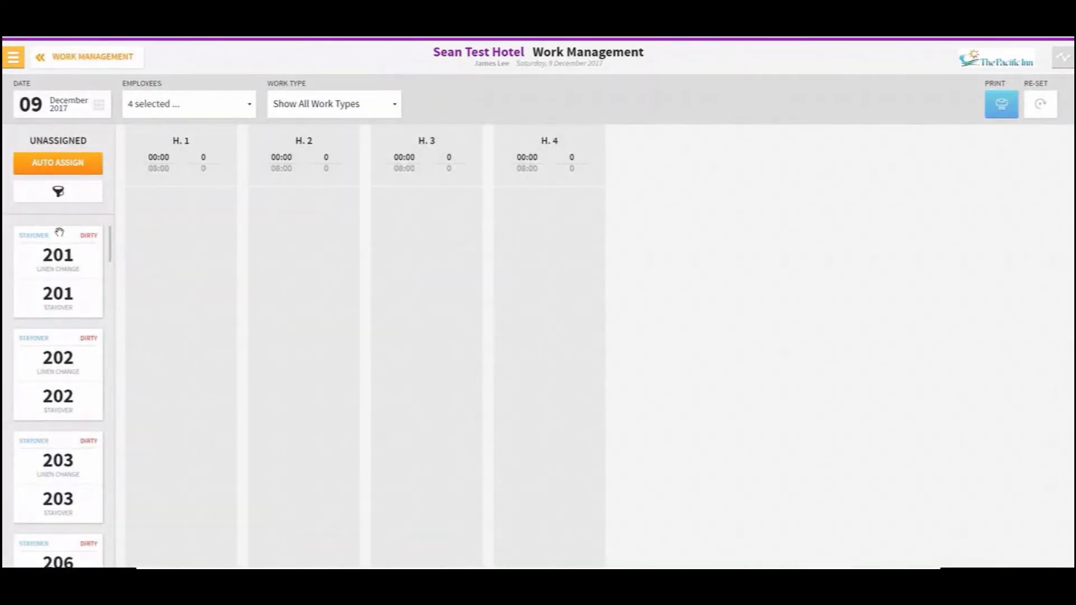
Deselect hskp 3 from the employees shown on the work sheets
scroll(59, 252, down, 3)
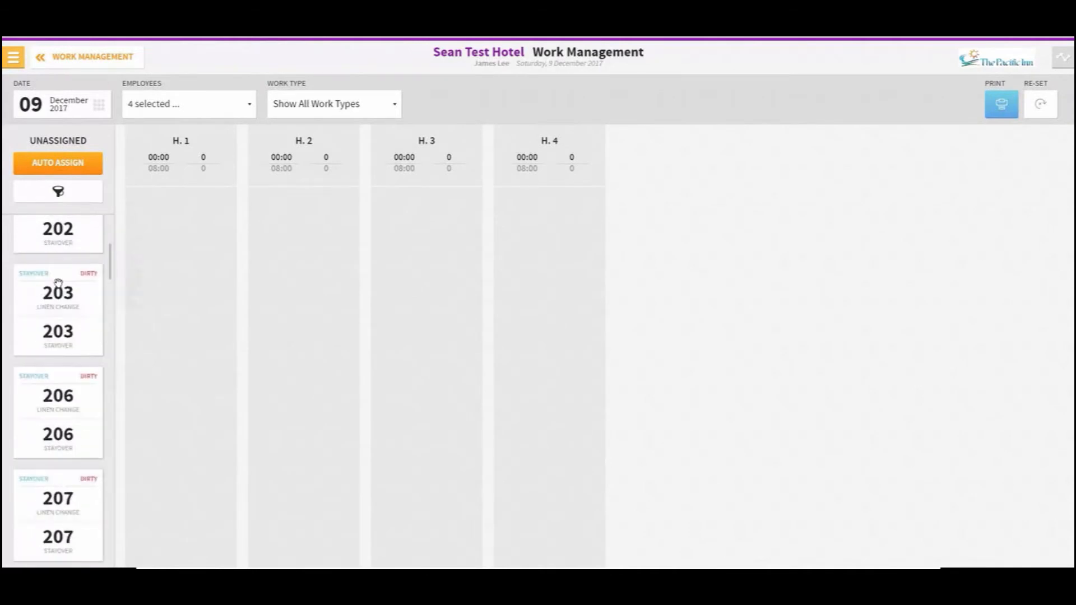
scroll(57, 329, up, 2)
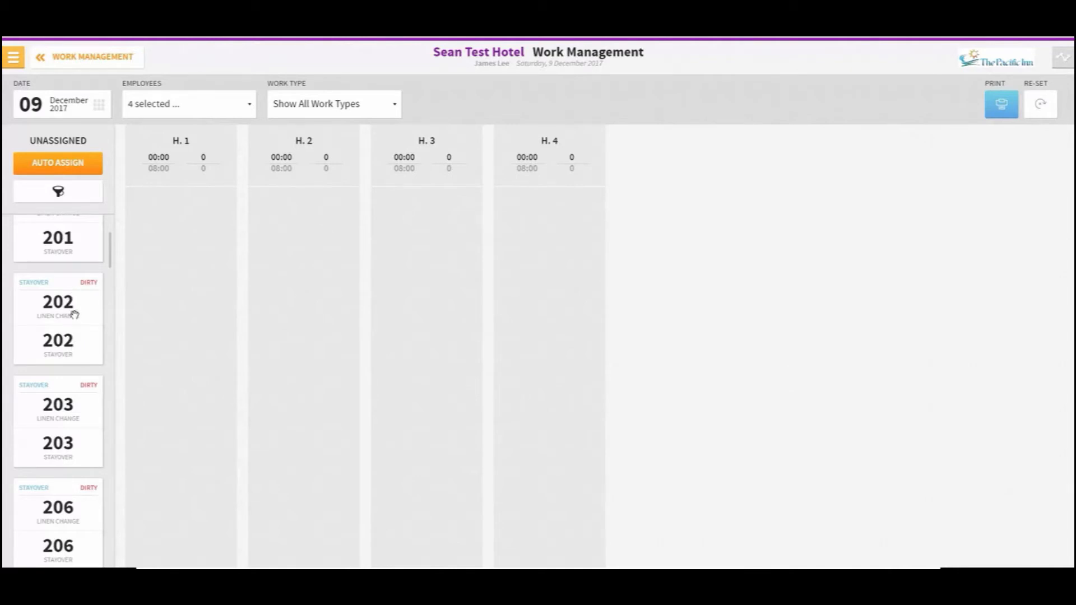
scroll(75, 315, up, 1)
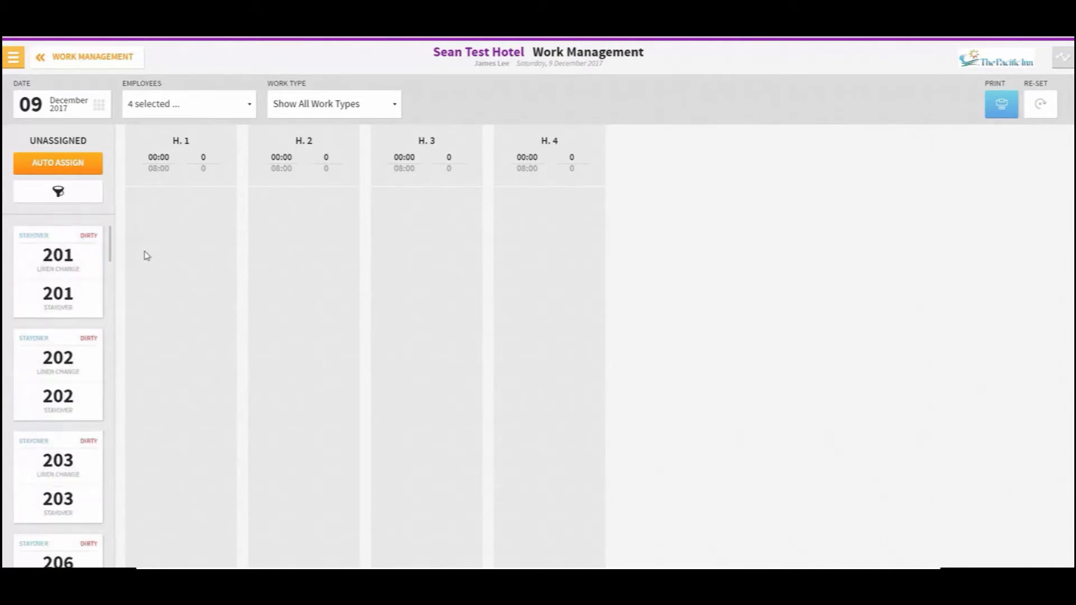
click(212, 109)
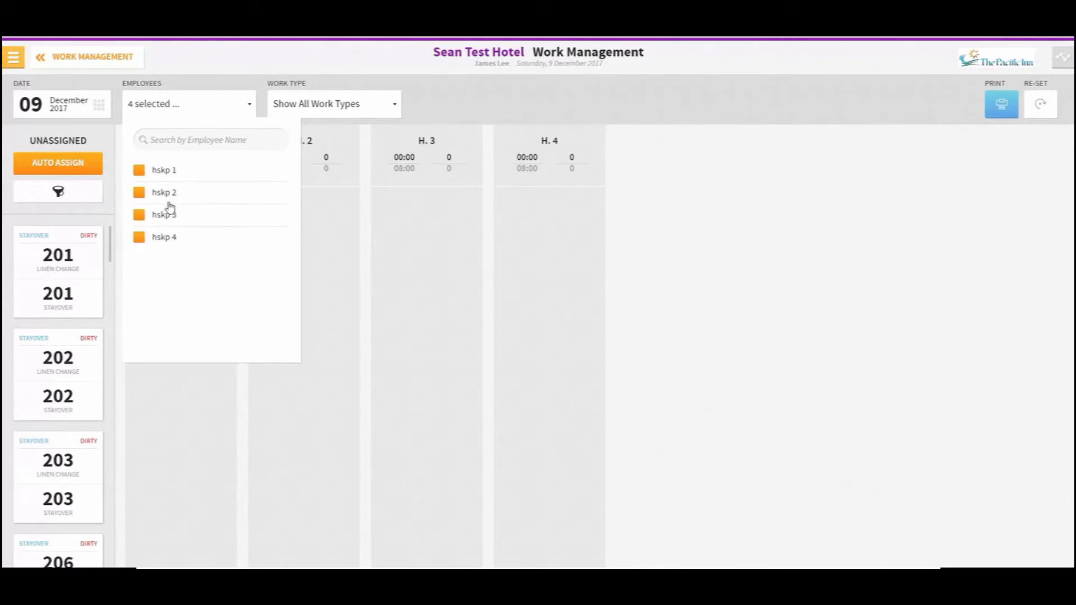
click(166, 218)
click(200, 106)
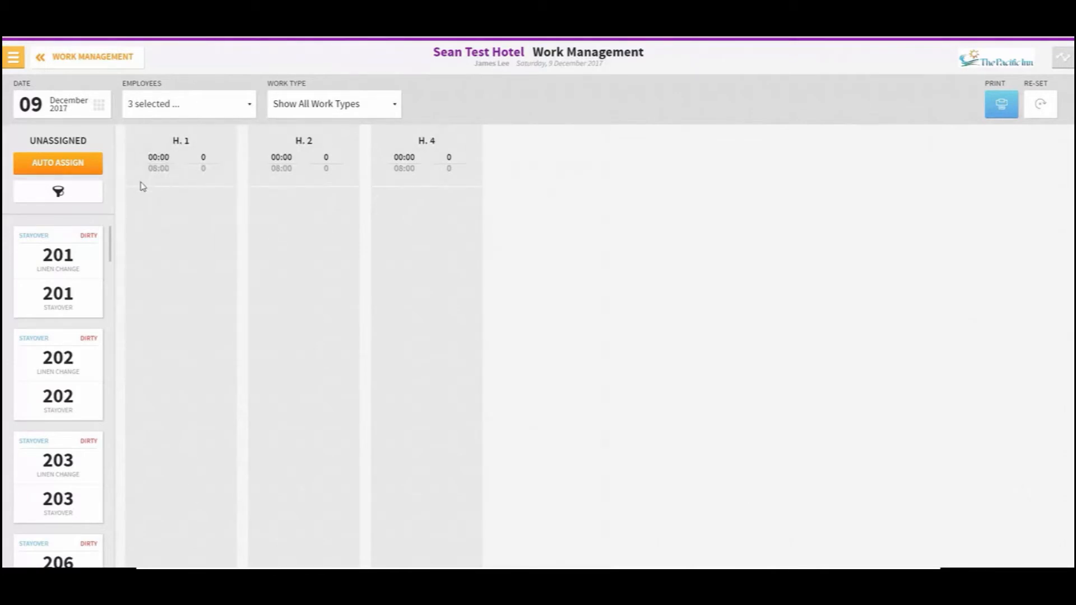
Auto-assign the unassigned rooms to the remaining housekeepers
click(66, 160)
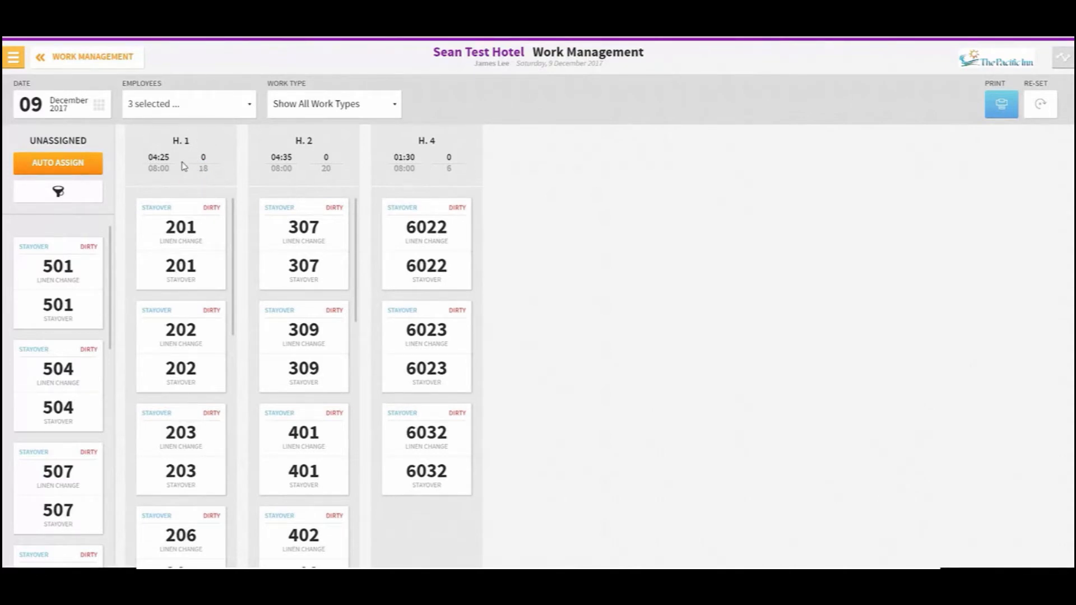
scroll(184, 209, down, 4)
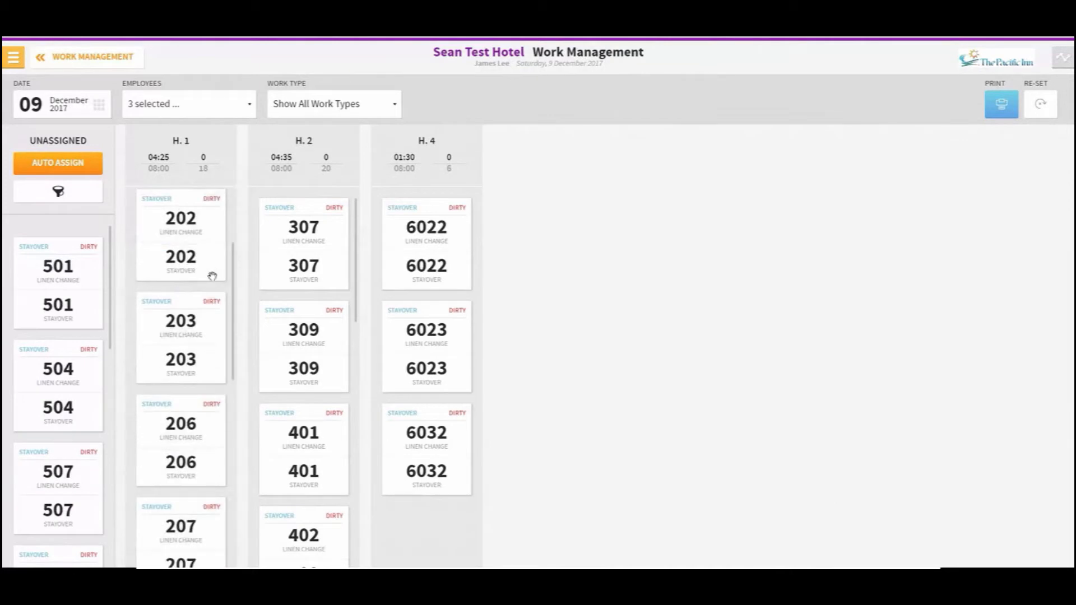
scroll(213, 289, down, 5)
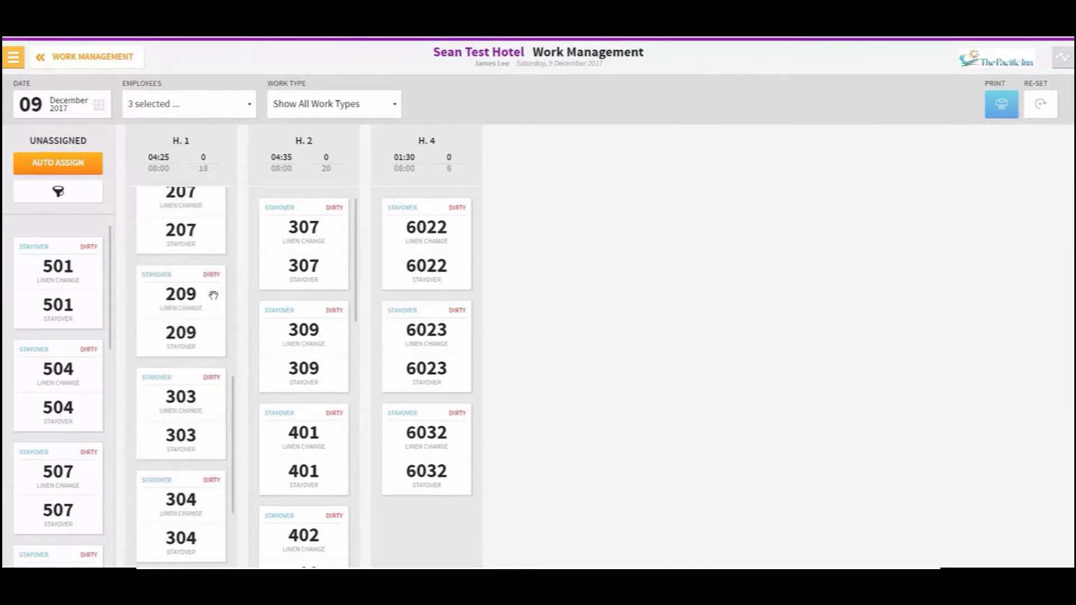
scroll(288, 298, down, 2)
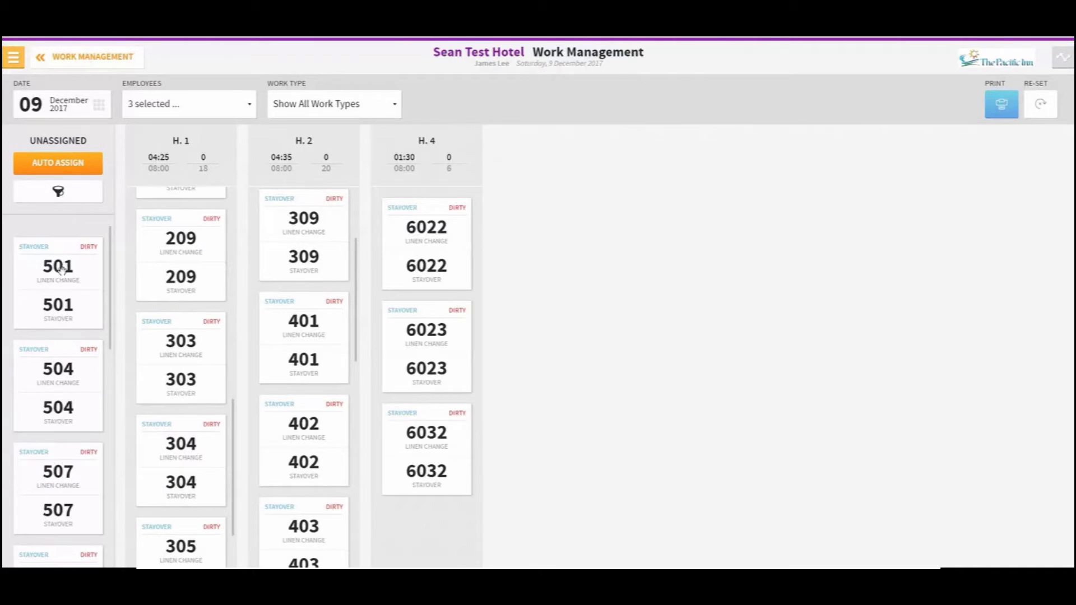
Move room 501's linen change and stayover tasks onto h. 4's work sheet
drag(60, 269, 476, 539)
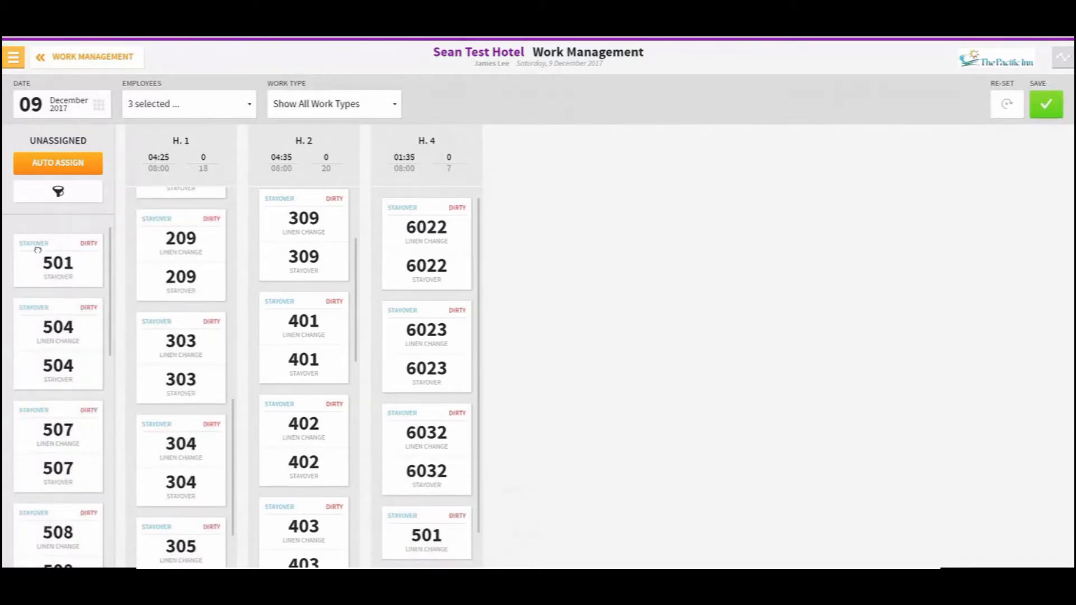
drag(38, 250, 426, 566)
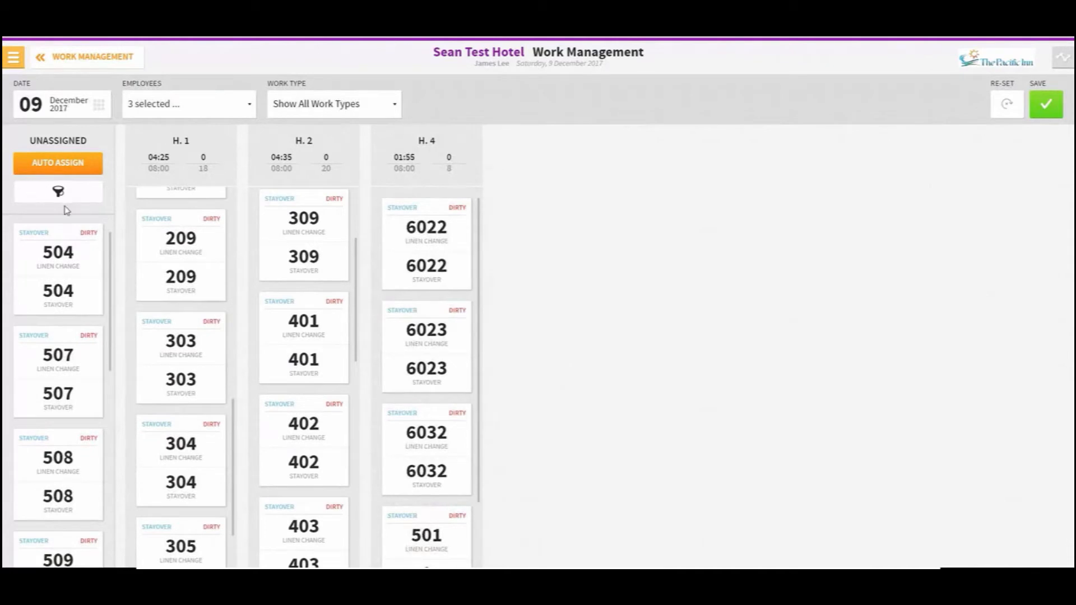
scroll(65, 364, down, 2)
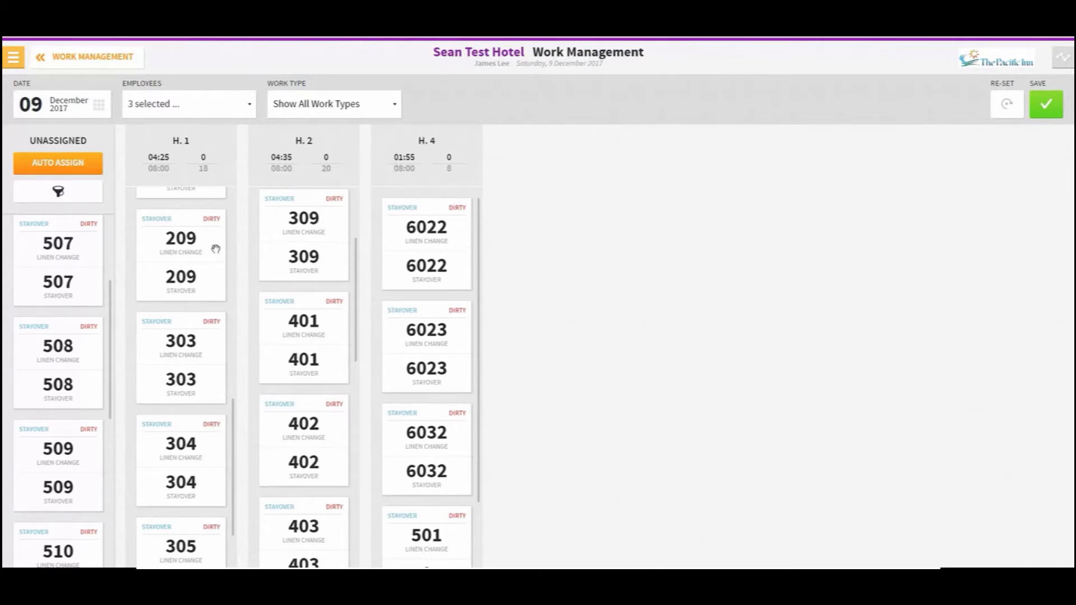
Move room 507 onto h. 1's work sheet and save the assignments
drag(80, 235, 185, 258)
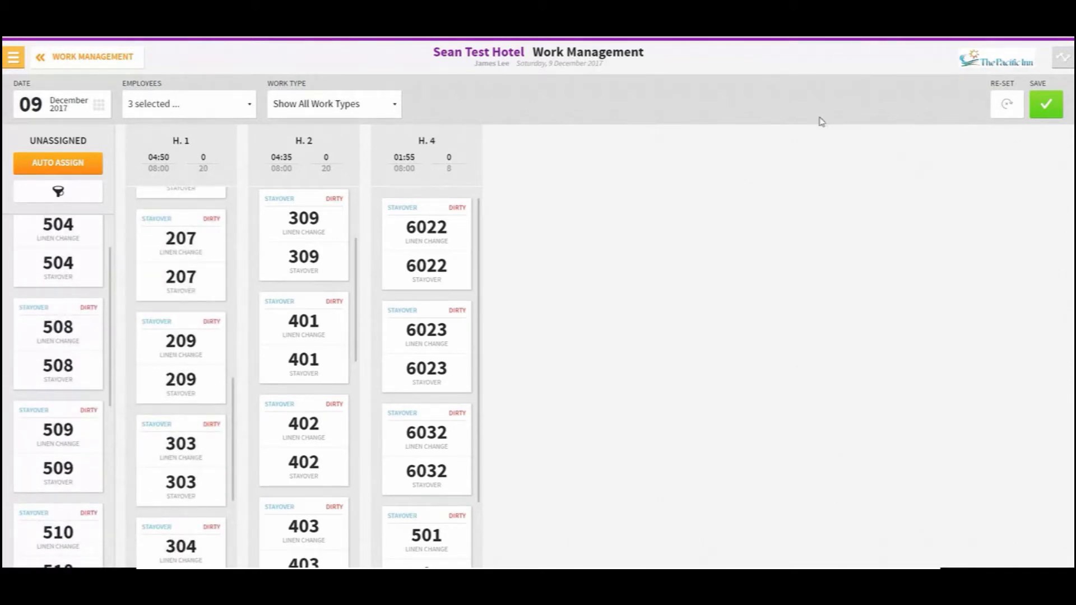
click(1038, 112)
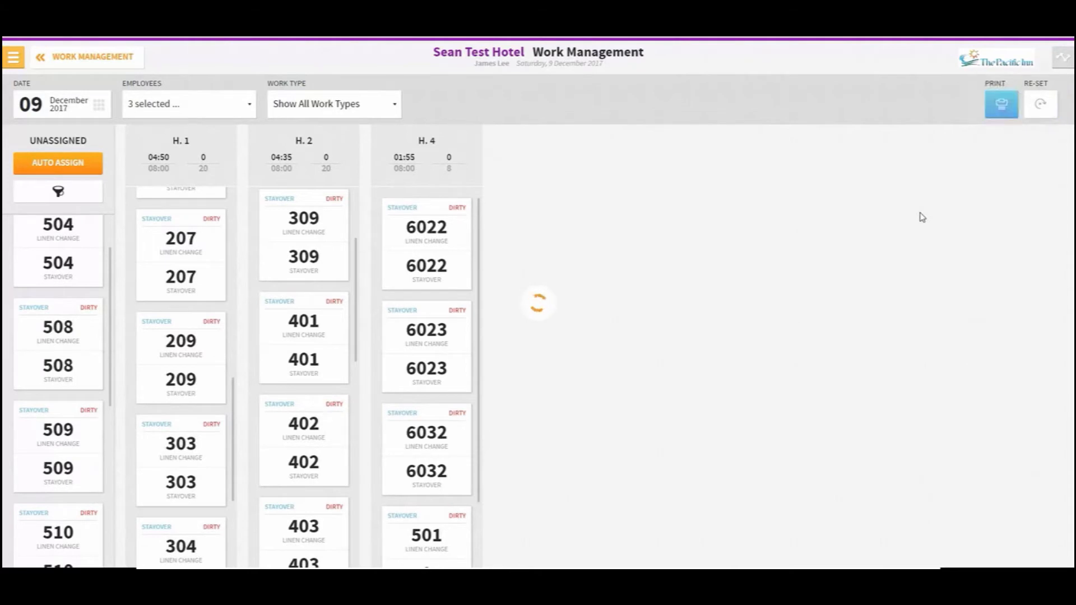
Preview printing the work sheets sorted by room in ascending order, then cancel the print dialog
click(994, 112)
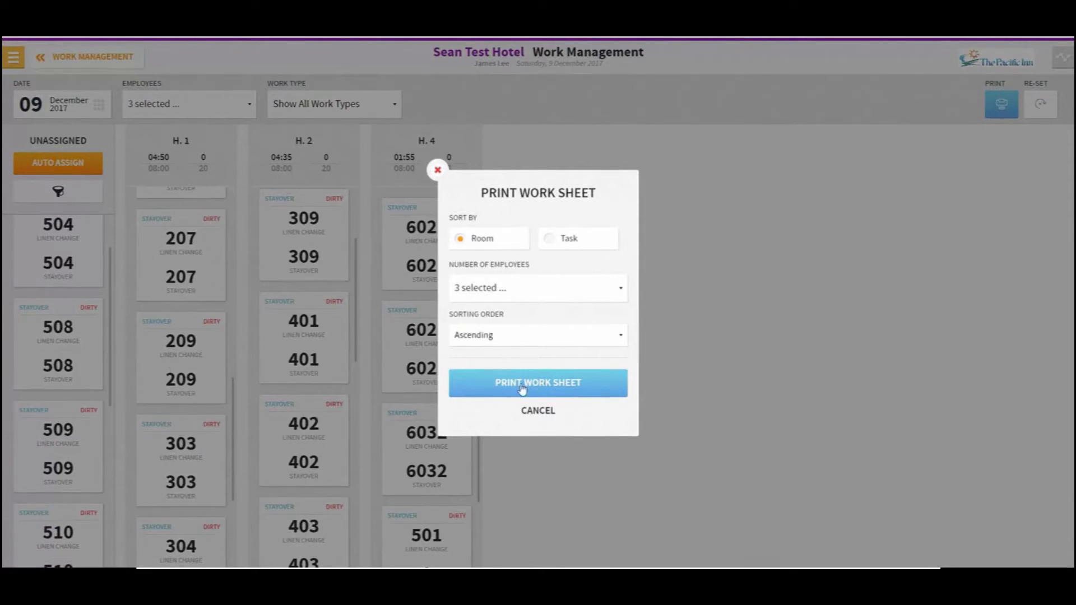
click(510, 394)
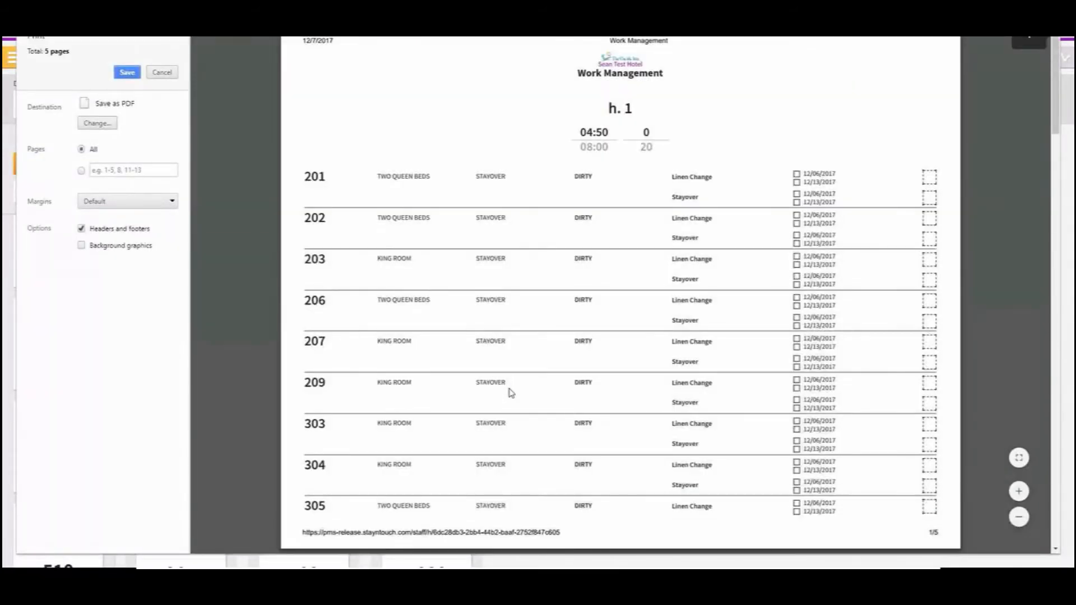
scroll(533, 257, down, 10)
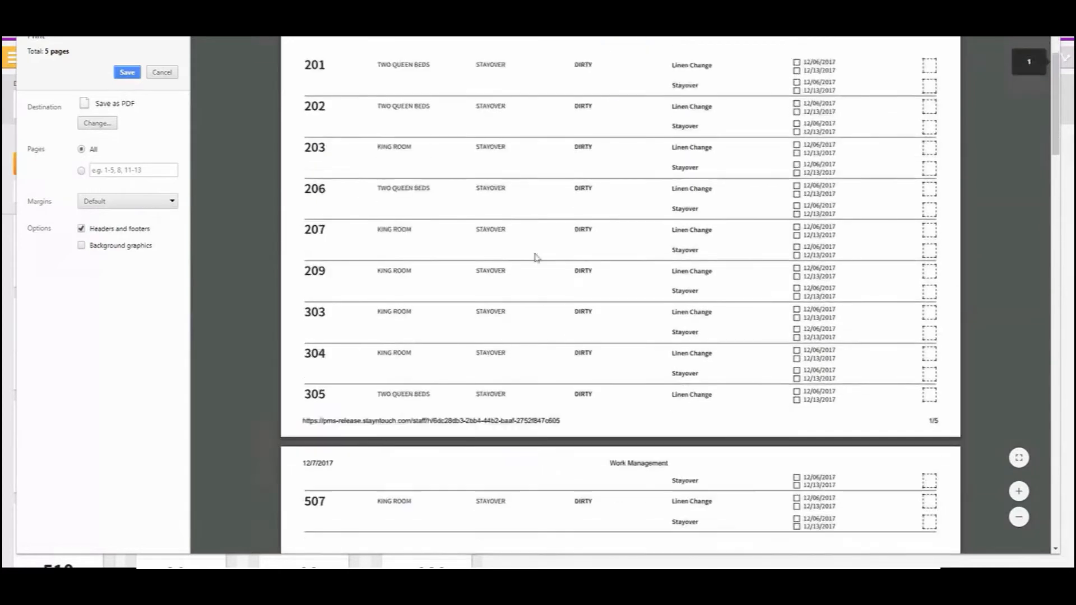
scroll(484, 320, down, 15)
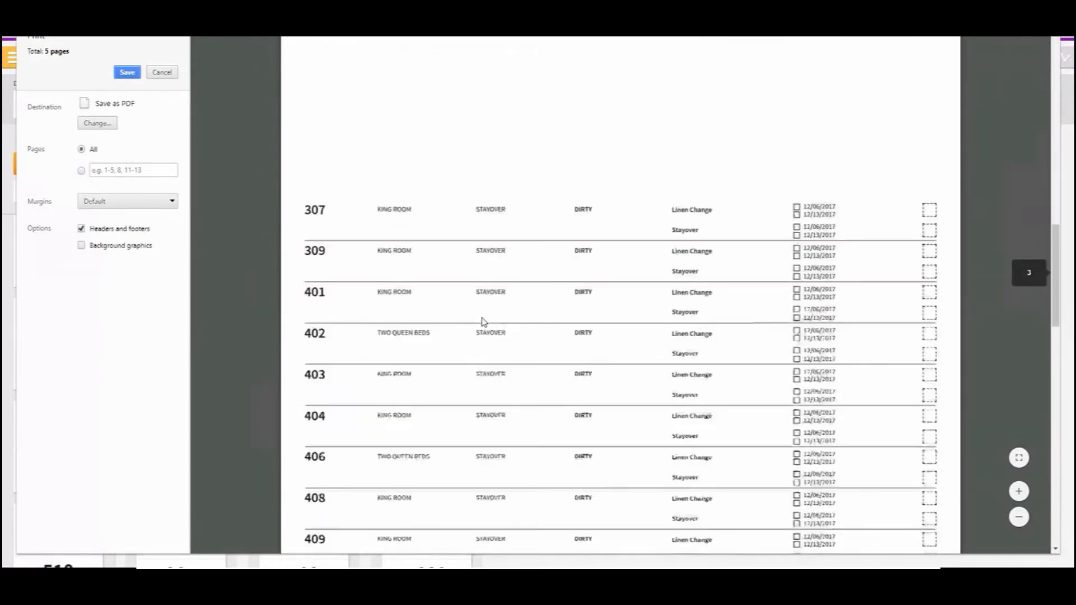
scroll(484, 322, down, 3)
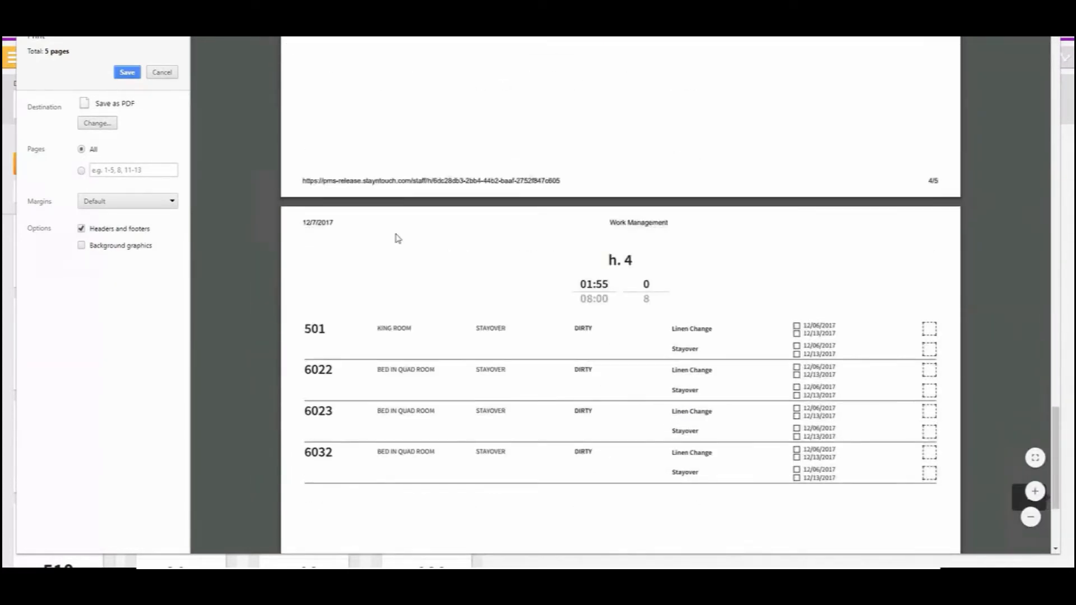
click(162, 72)
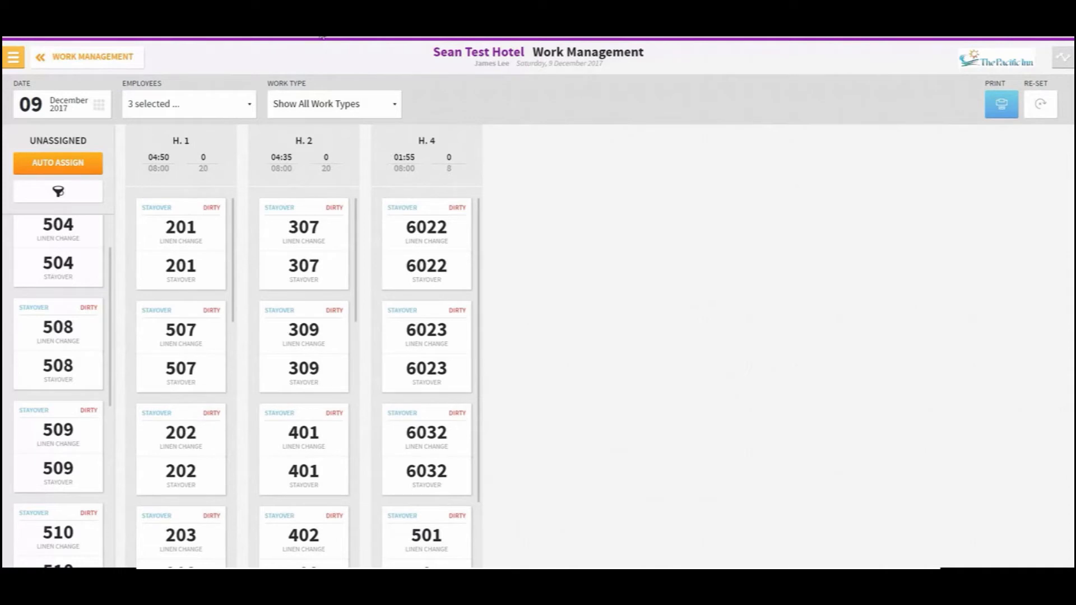
Open the Rover Test site and select The James Hotel property to continue
click(323, 38)
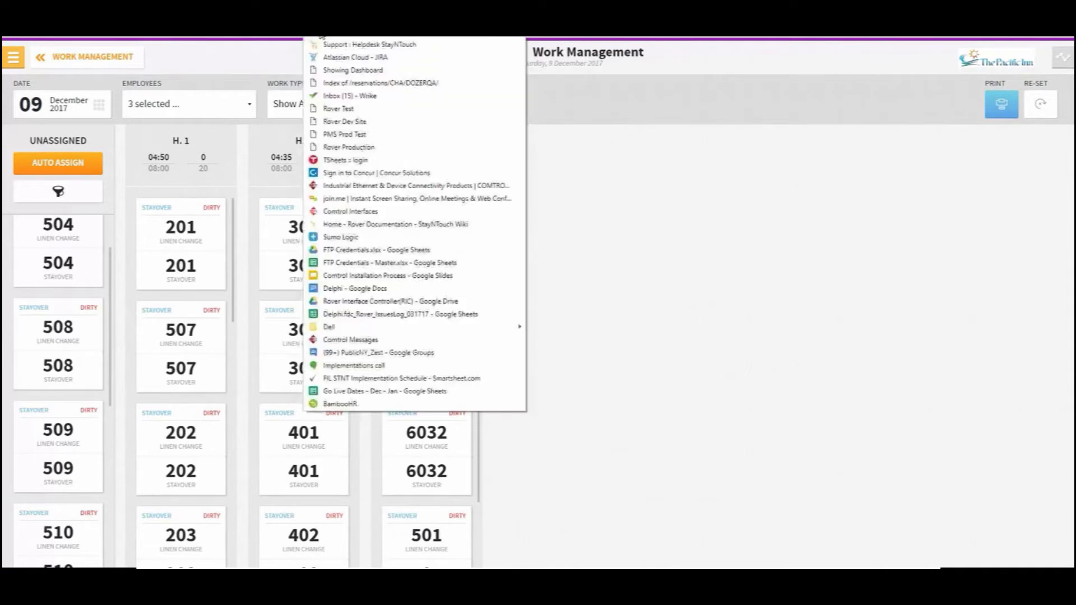
click(346, 109)
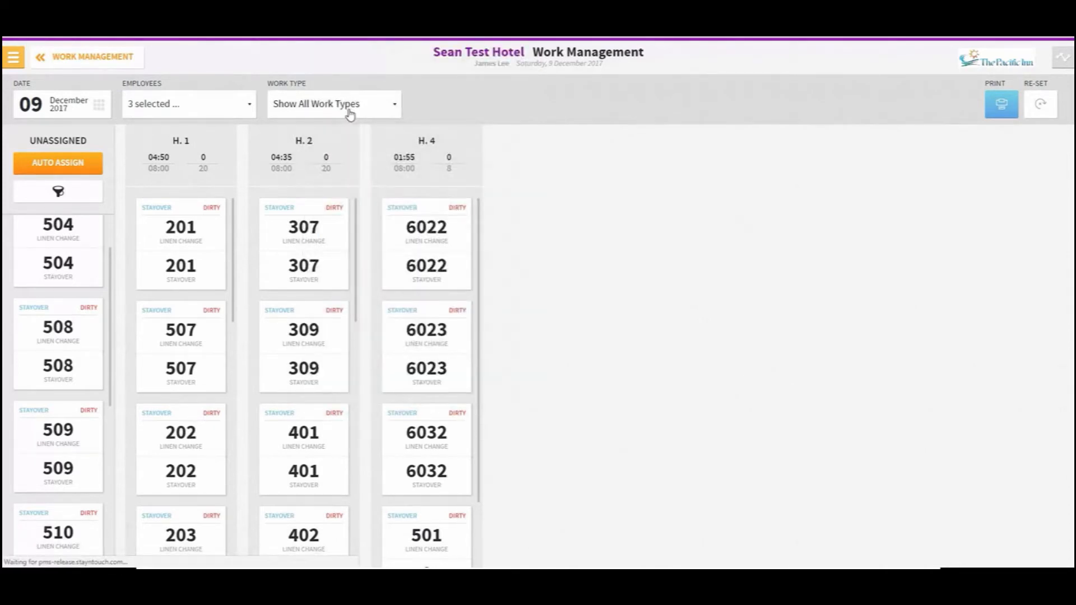
text(james)
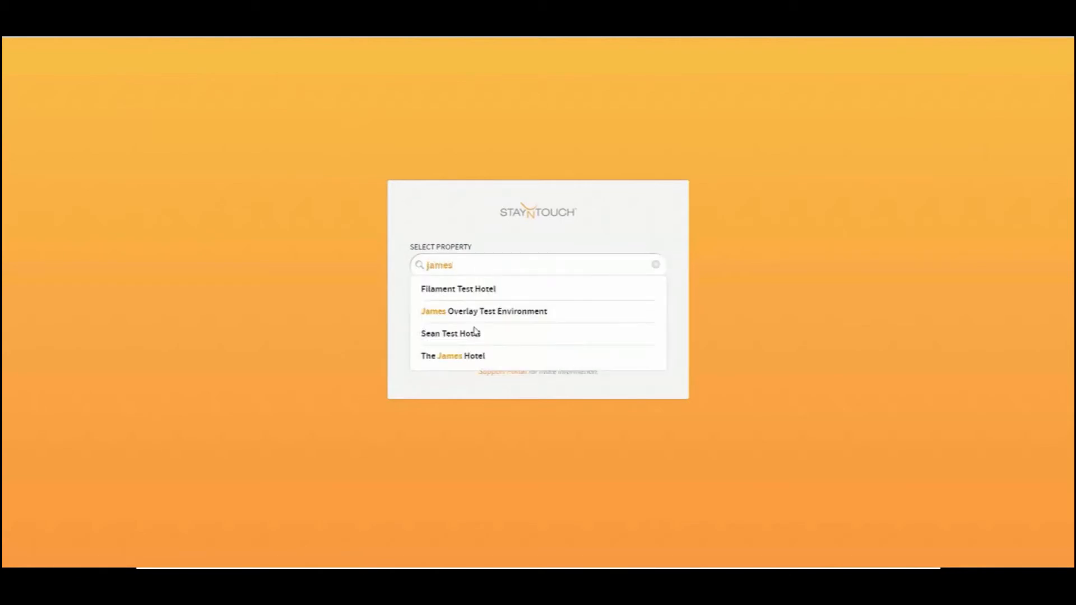
click(480, 356)
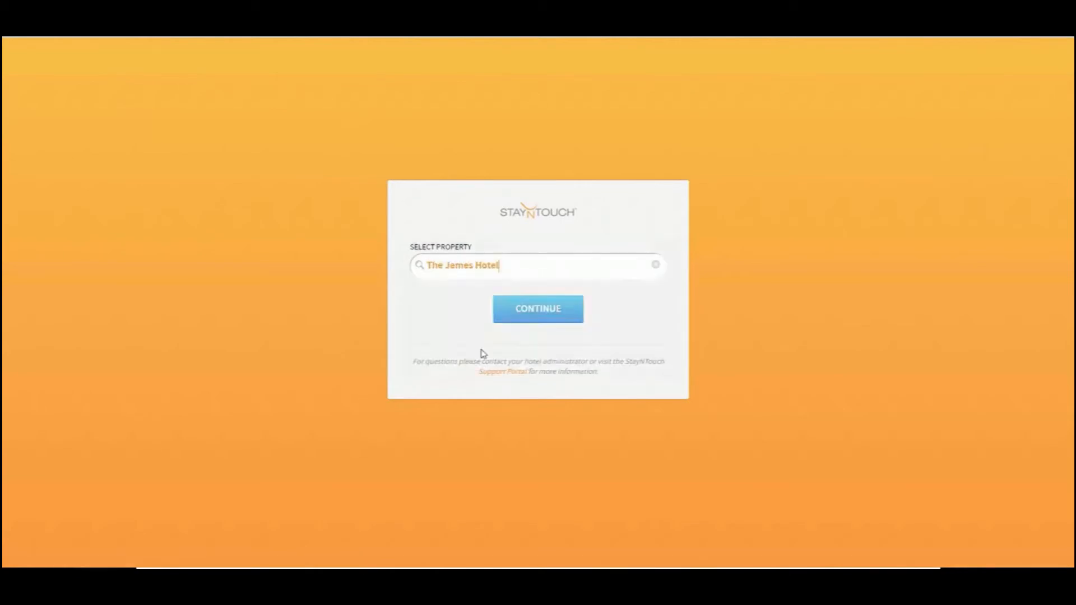
click(524, 319)
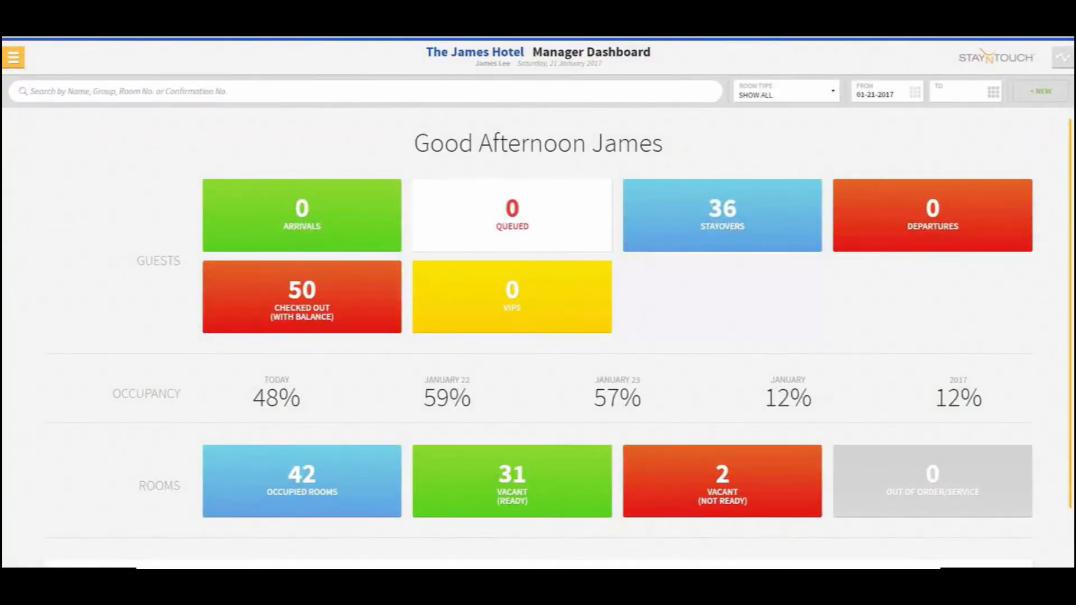
Open the Housekeeping settings under Rooms, set auto assign to By Section and Time and save the changes
click(13, 62)
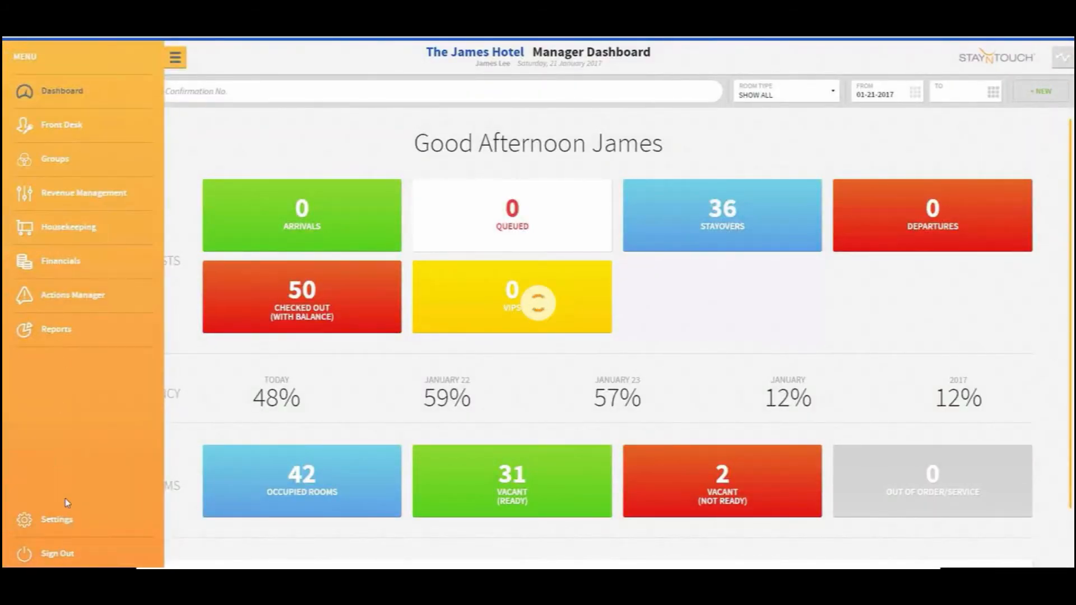
click(81, 524)
click(200, 125)
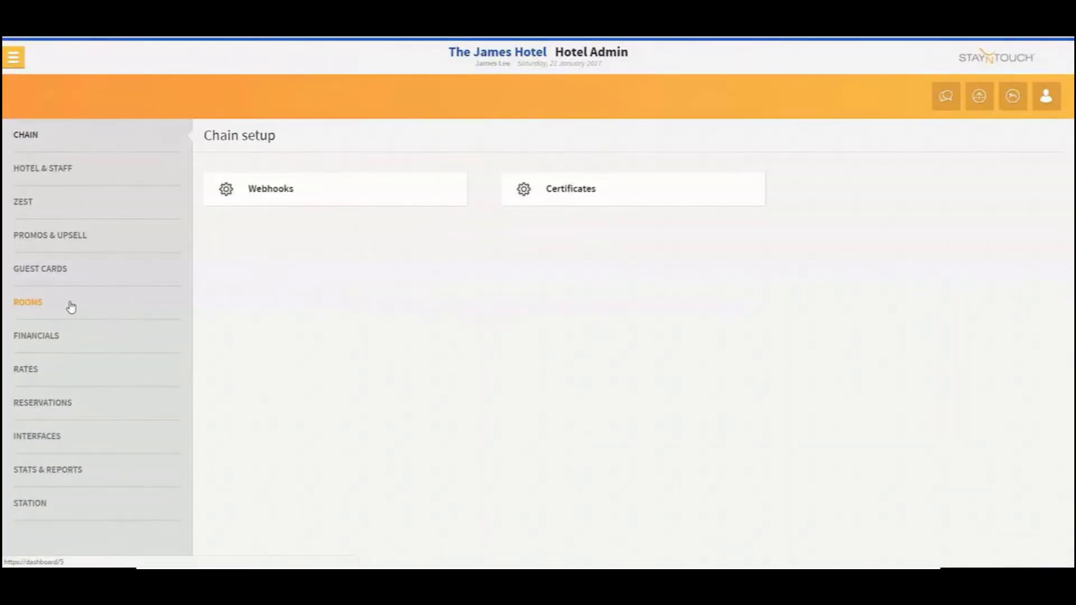
click(69, 305)
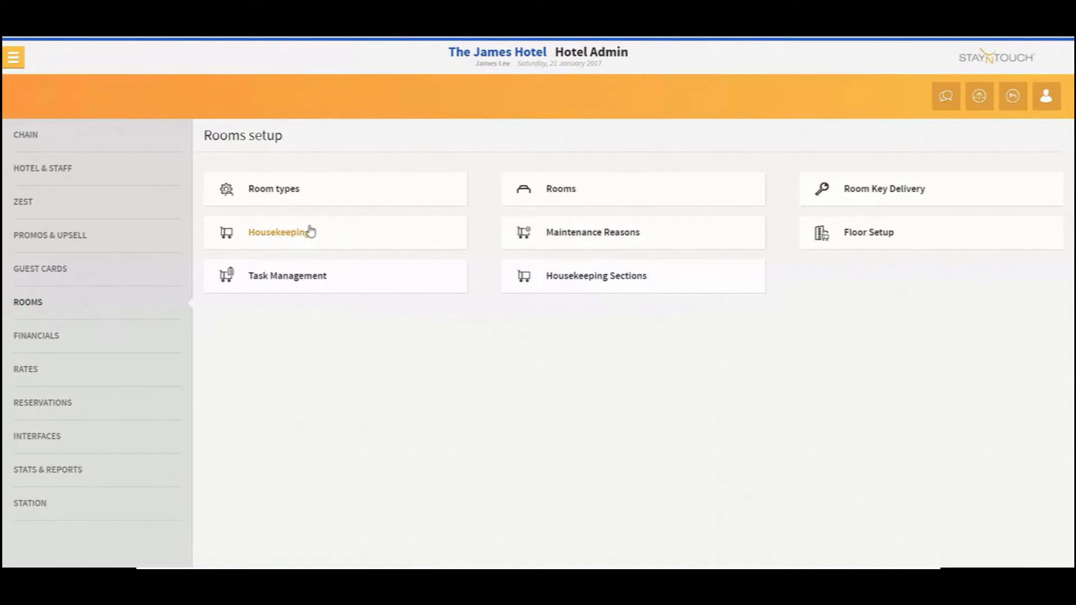
click(286, 236)
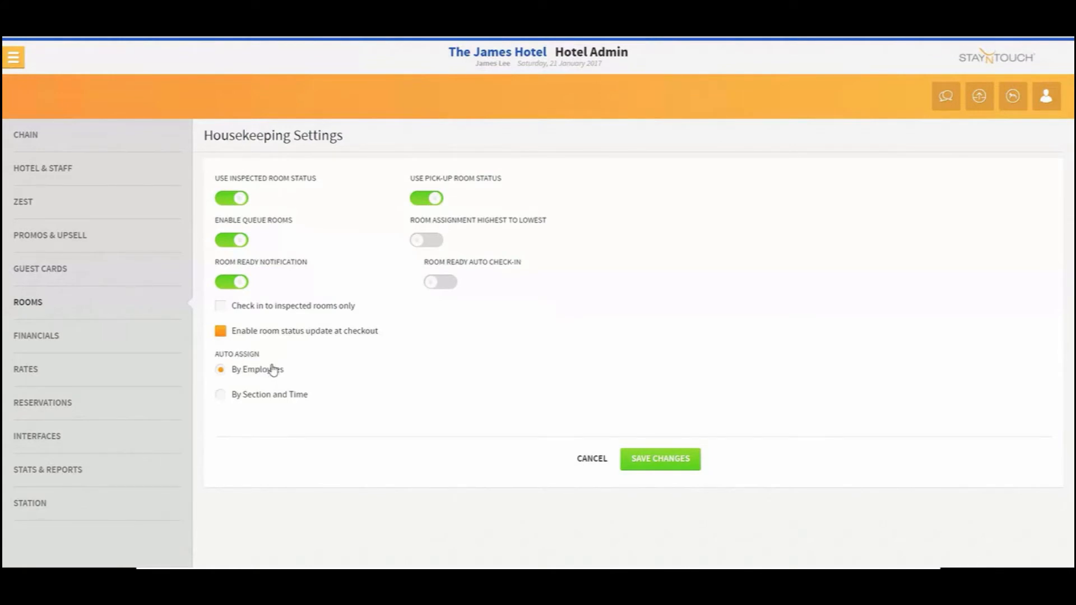
click(294, 402)
click(676, 464)
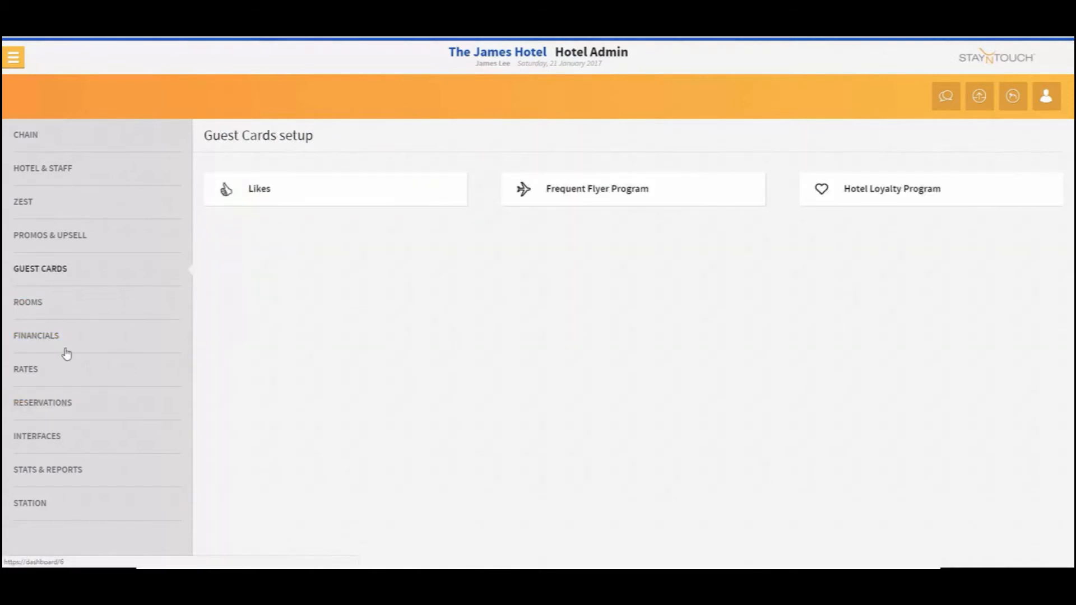
Open Task Management and examine the Light Service task's settings
click(52, 301)
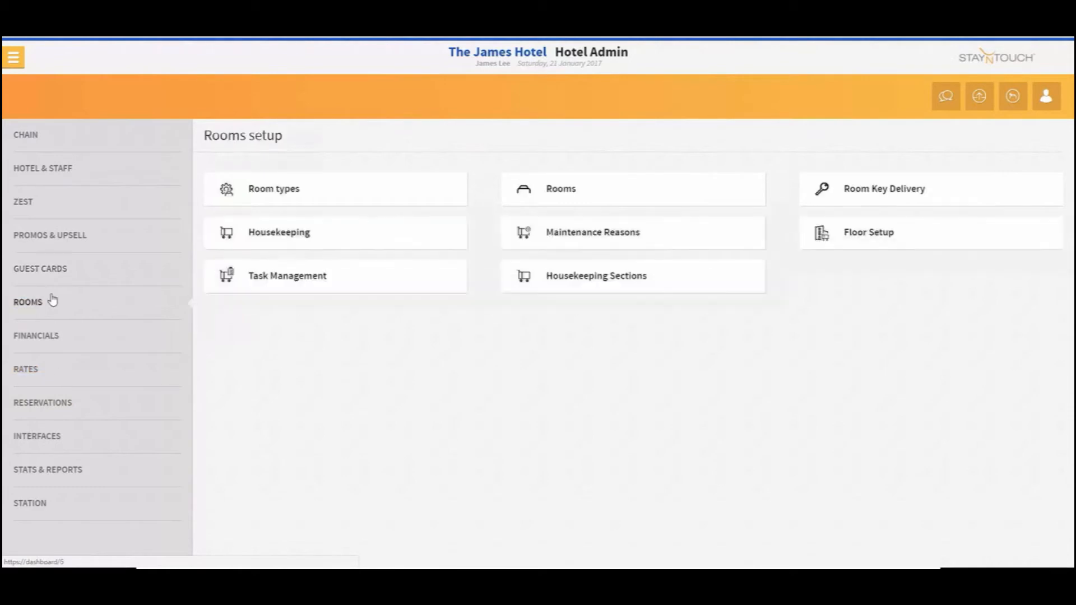
click(280, 276)
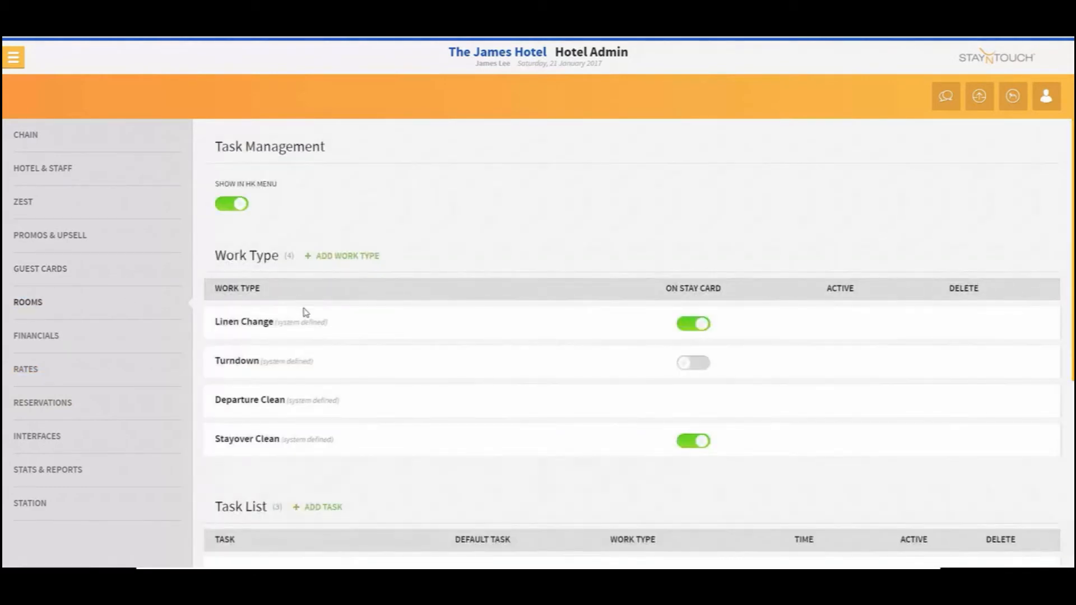
scroll(300, 353, down, 4)
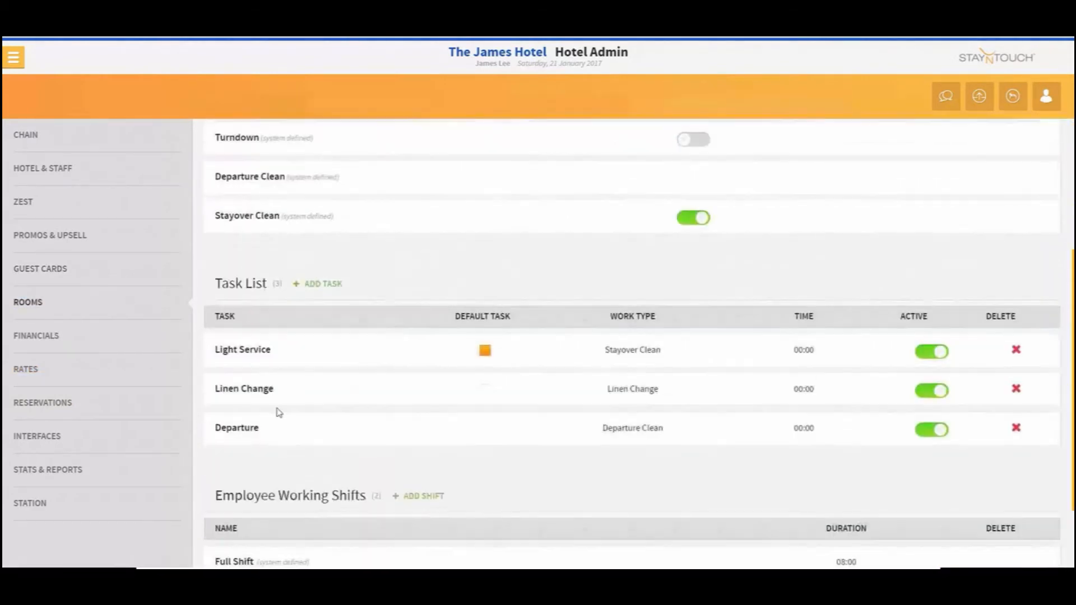
click(255, 351)
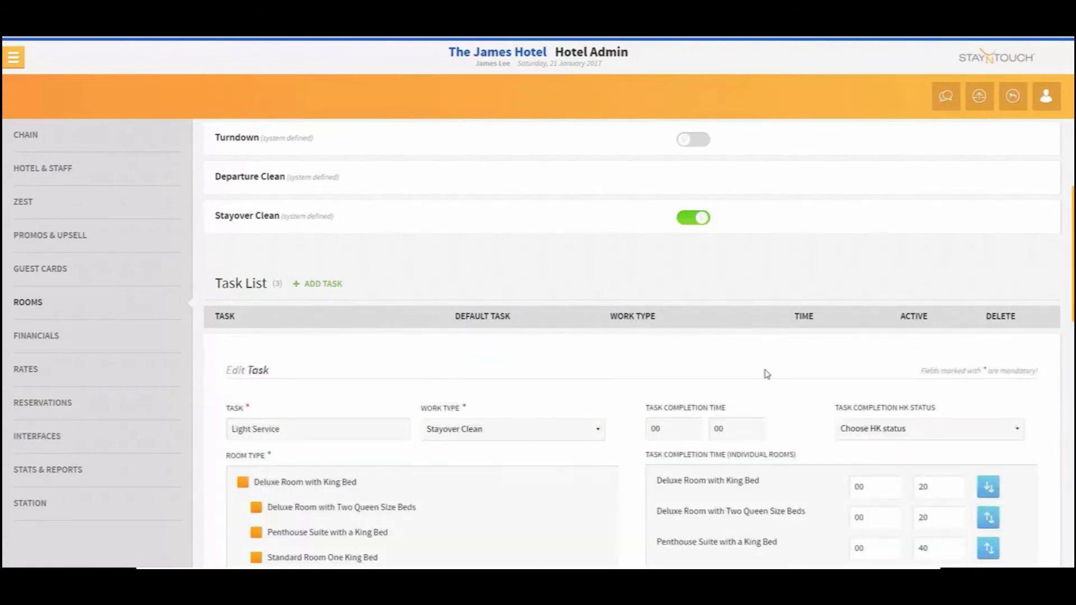
scroll(817, 418, down, 2)
scroll(817, 419, down, 1)
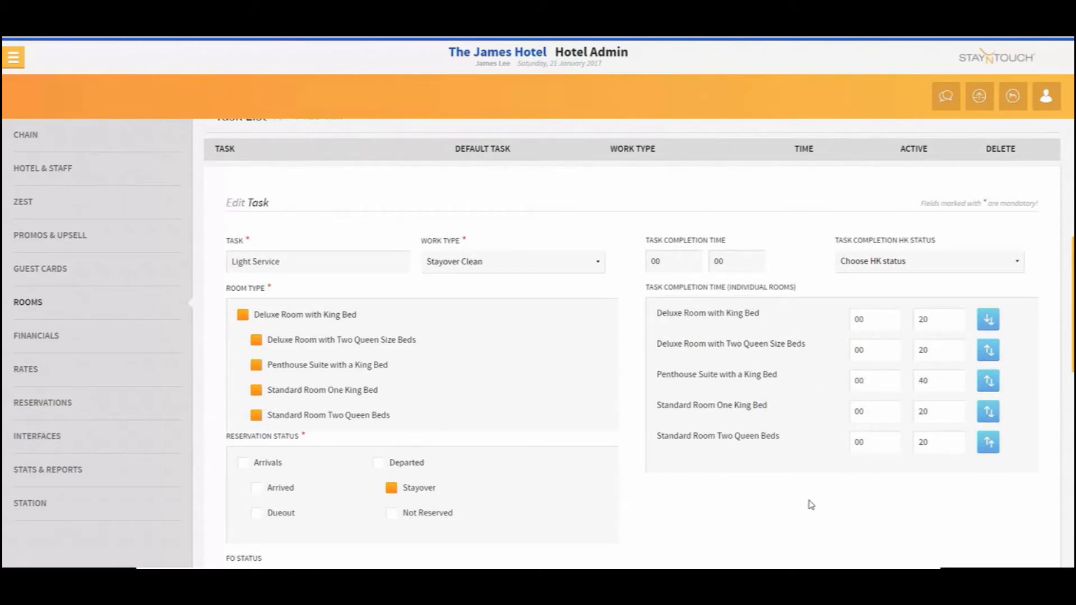
scroll(811, 504, down, 10)
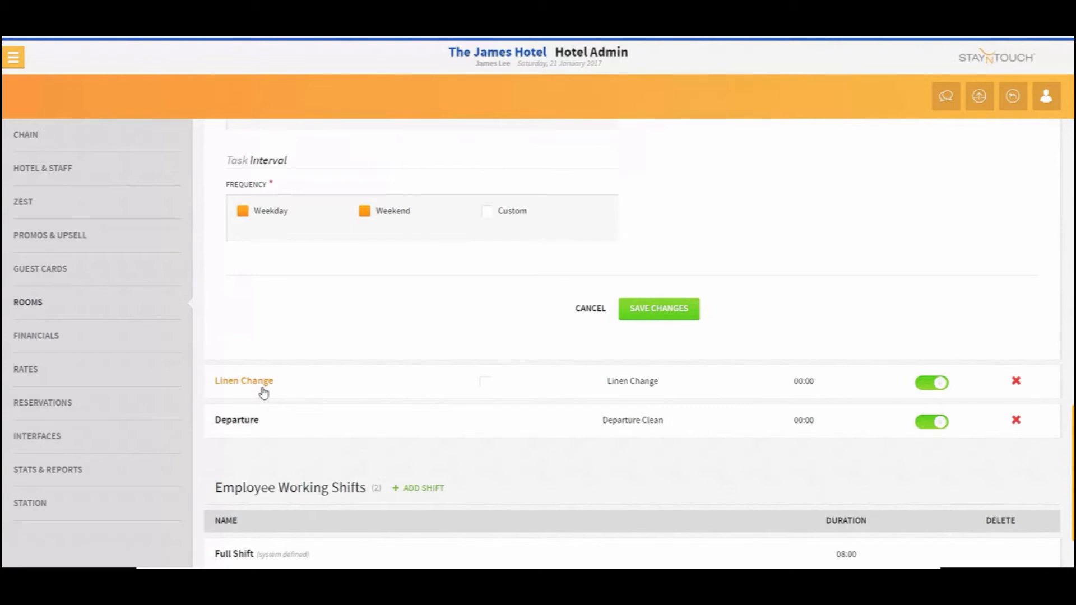
Examine the Linen Change task's settings and close the task editor
click(263, 391)
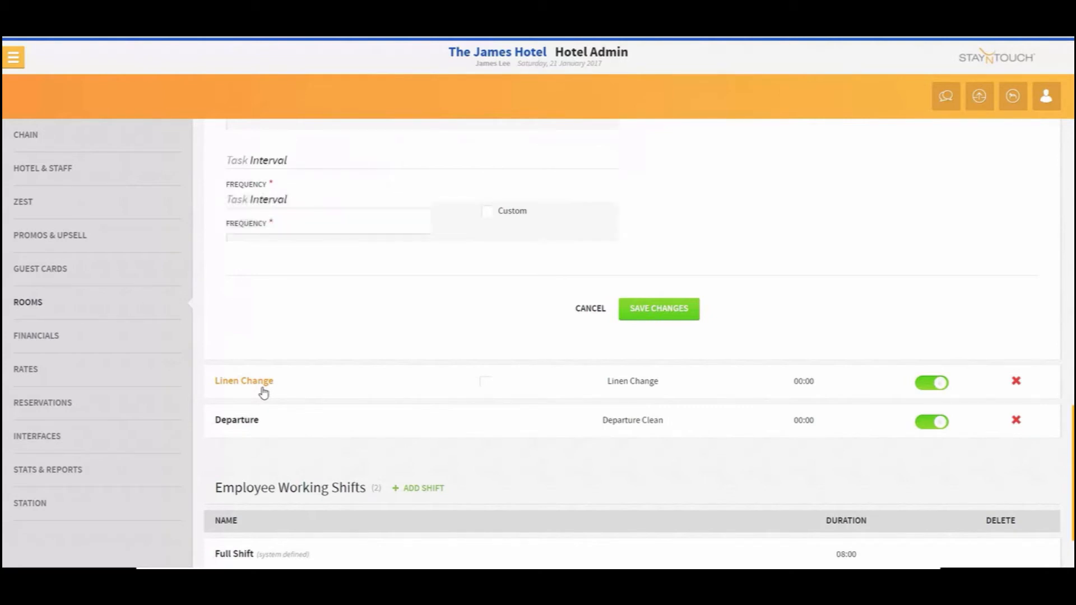
scroll(658, 314, up, 10)
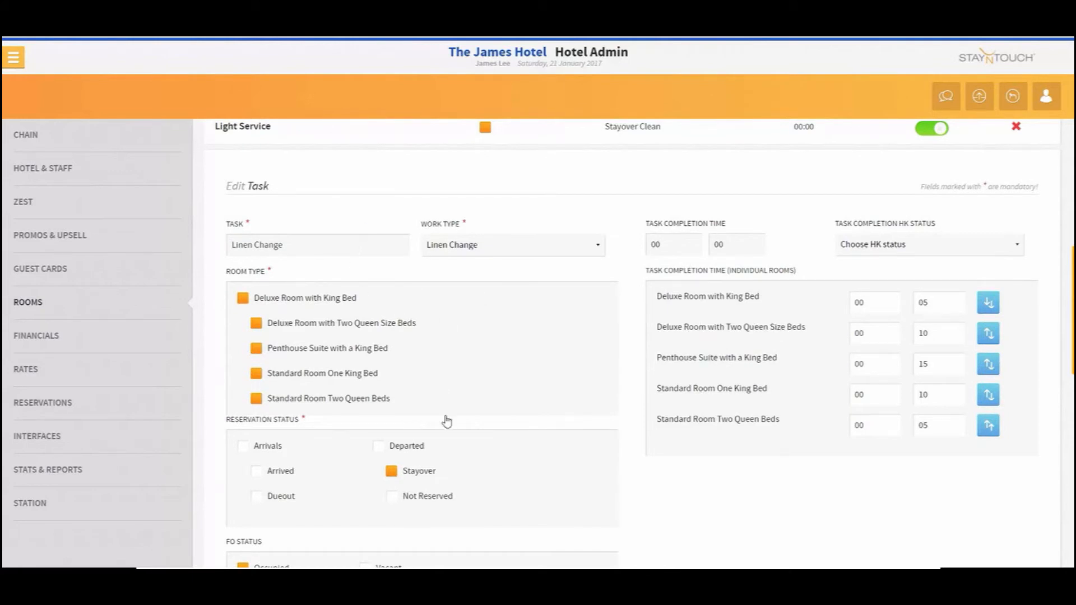
scroll(912, 338, down, 15)
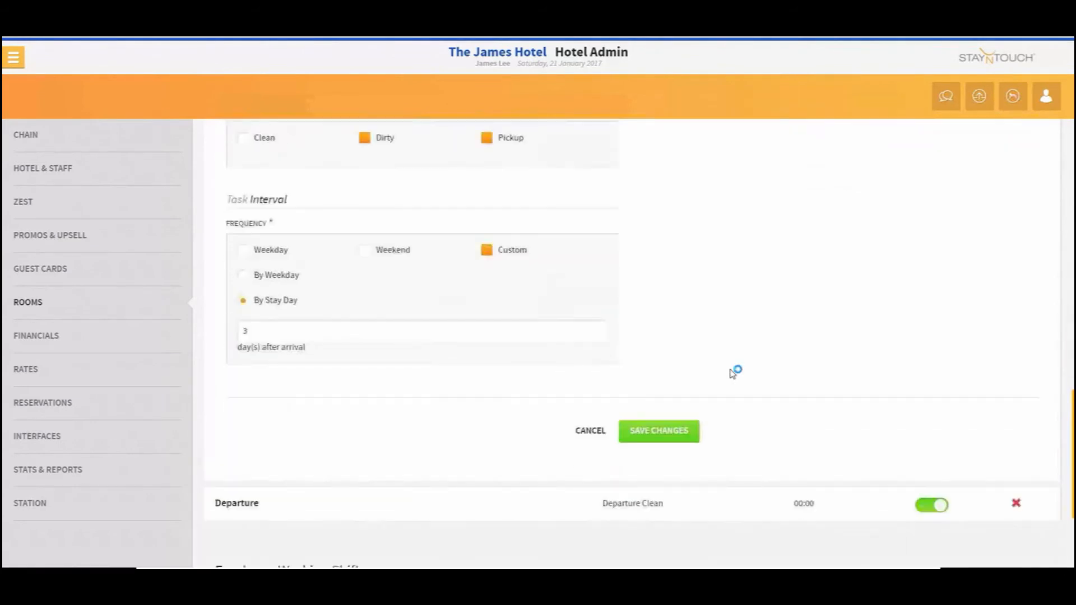
click(589, 261)
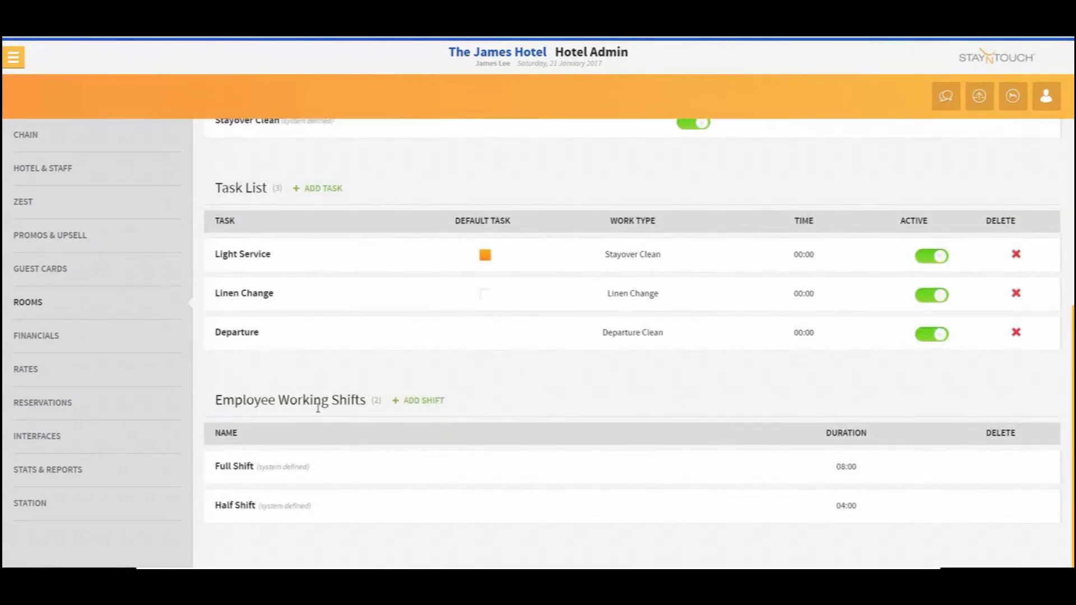
Examine the Full Shift and Half Shift work shift settings, then close the shift editor
click(236, 468)
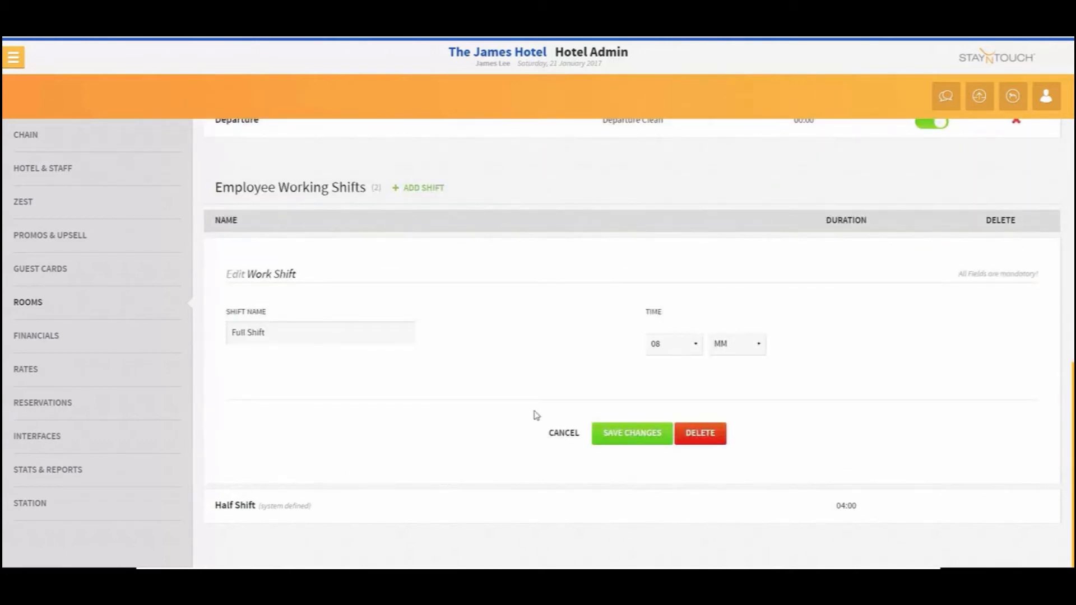
click(235, 505)
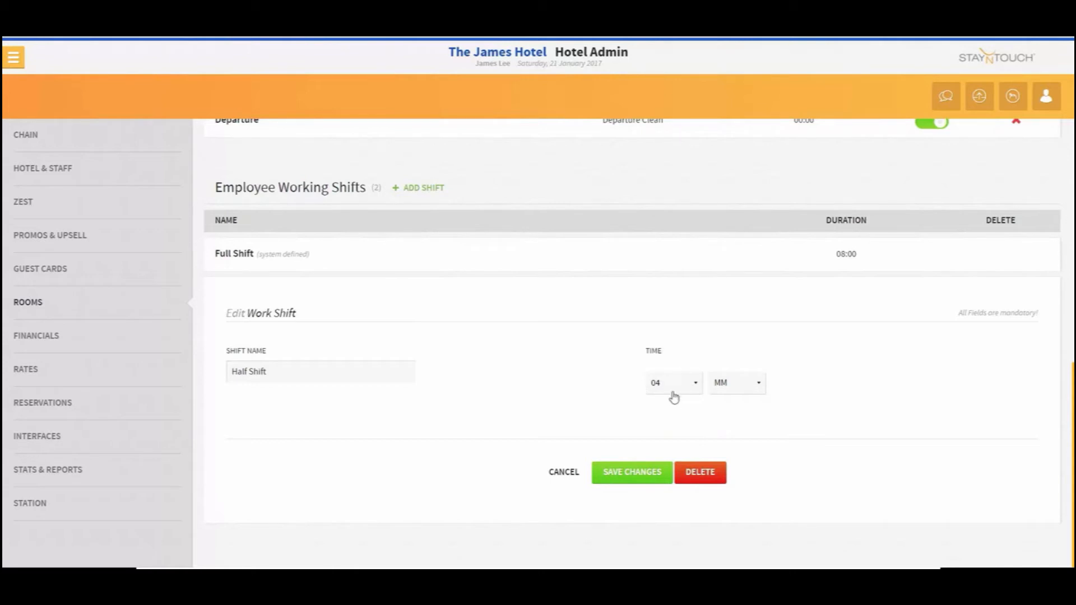
click(566, 473)
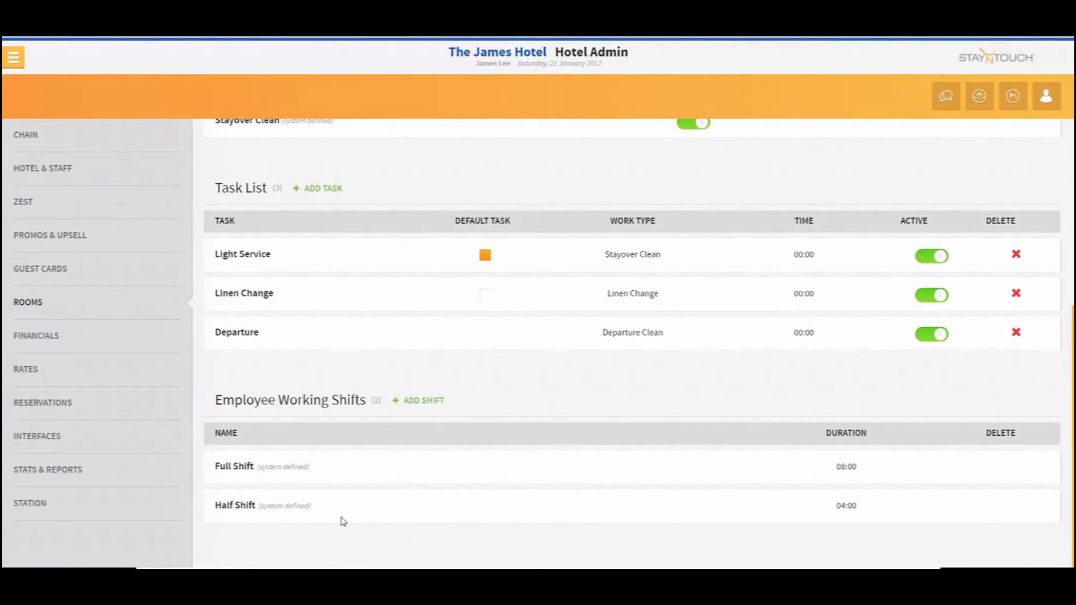
Open Housekeeping Sections and add section 01 with the description Section One
click(43, 313)
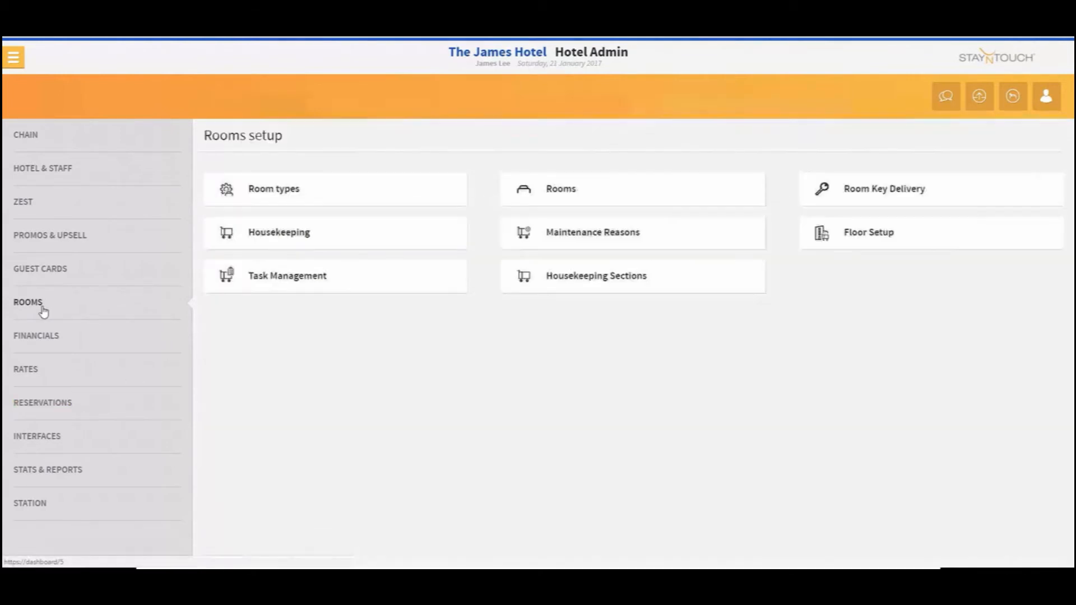
click(622, 286)
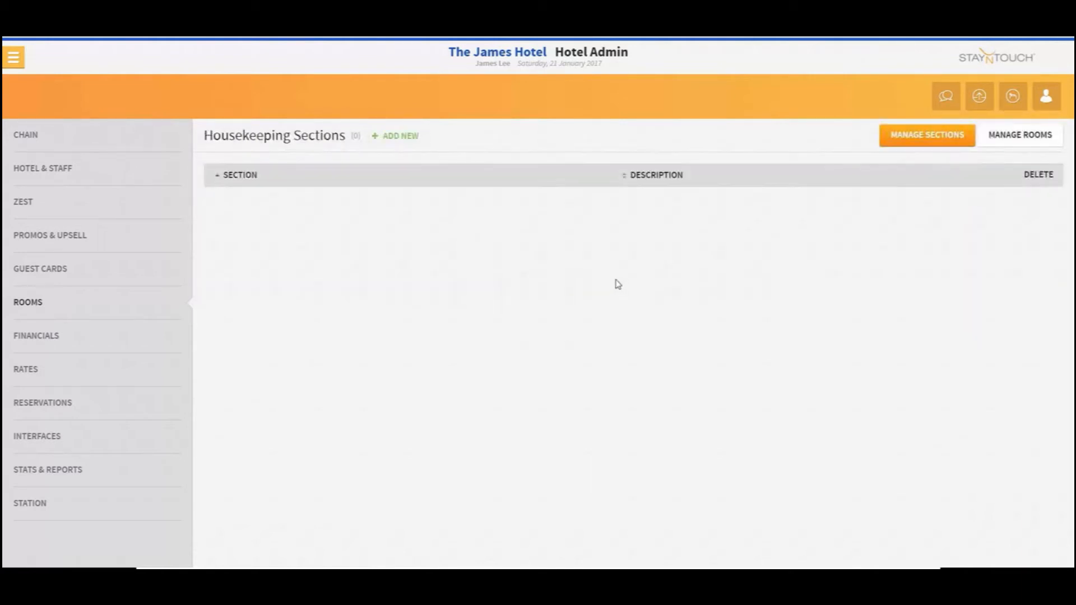
click(402, 137)
click(335, 223)
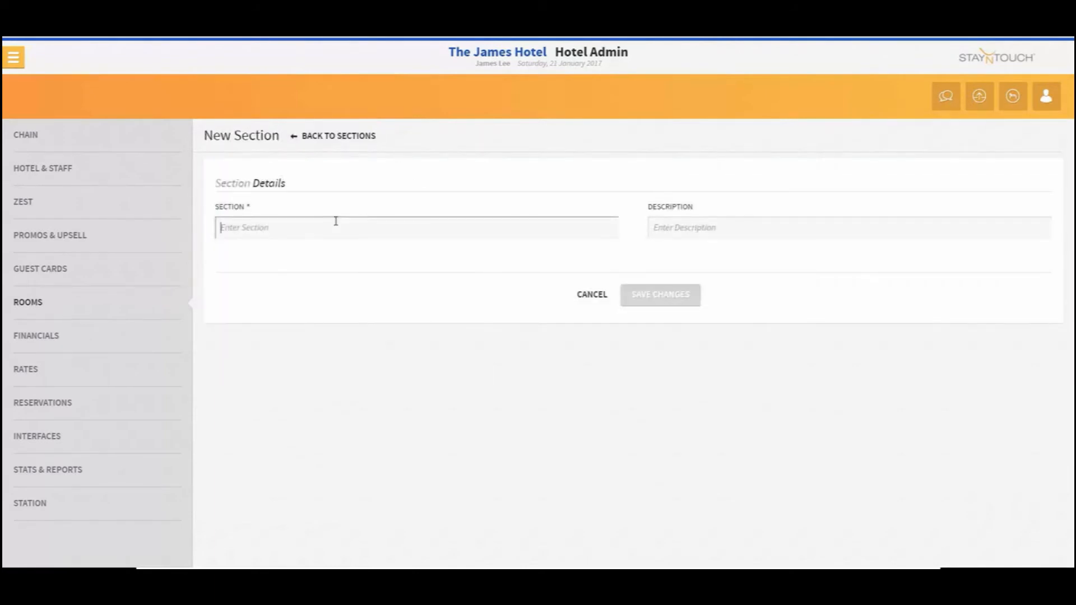
text(01)
key(Tab)
text(Se)
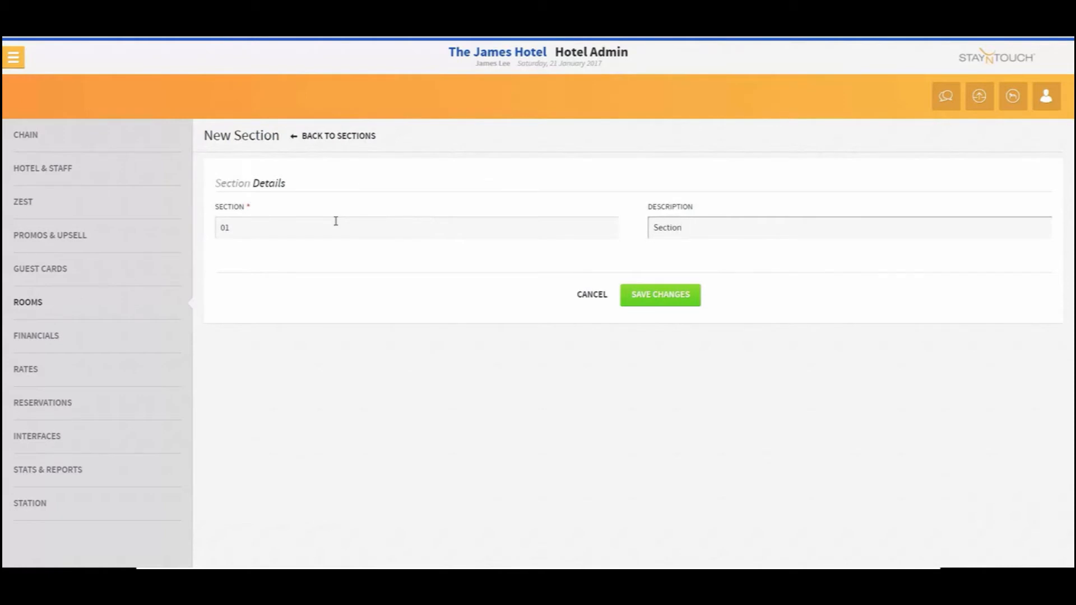
click(661, 295)
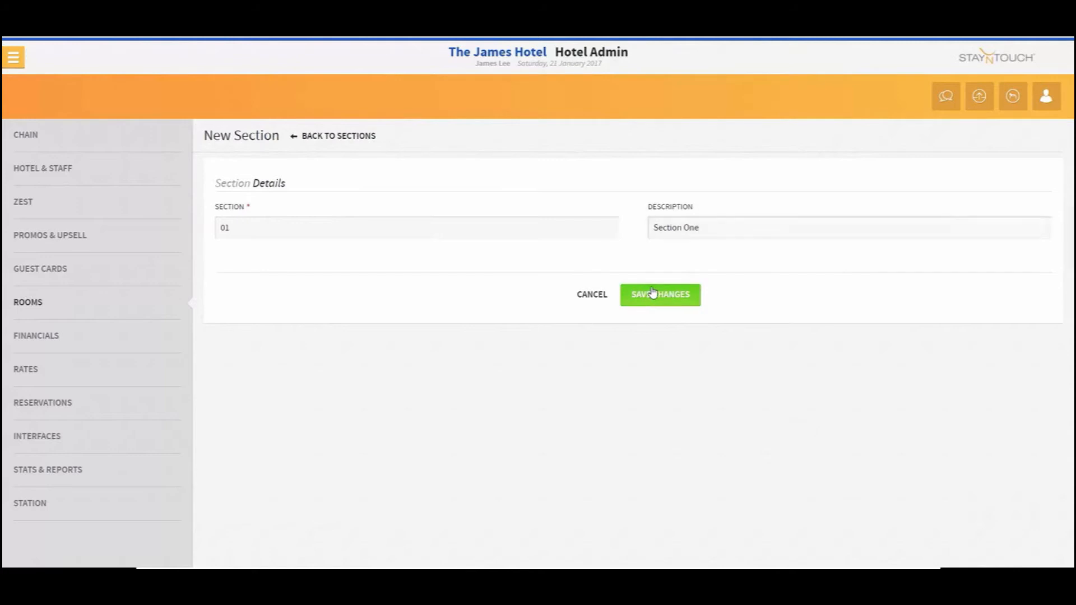
Add housekeeping section 02 with a section description and save it
click(398, 137)
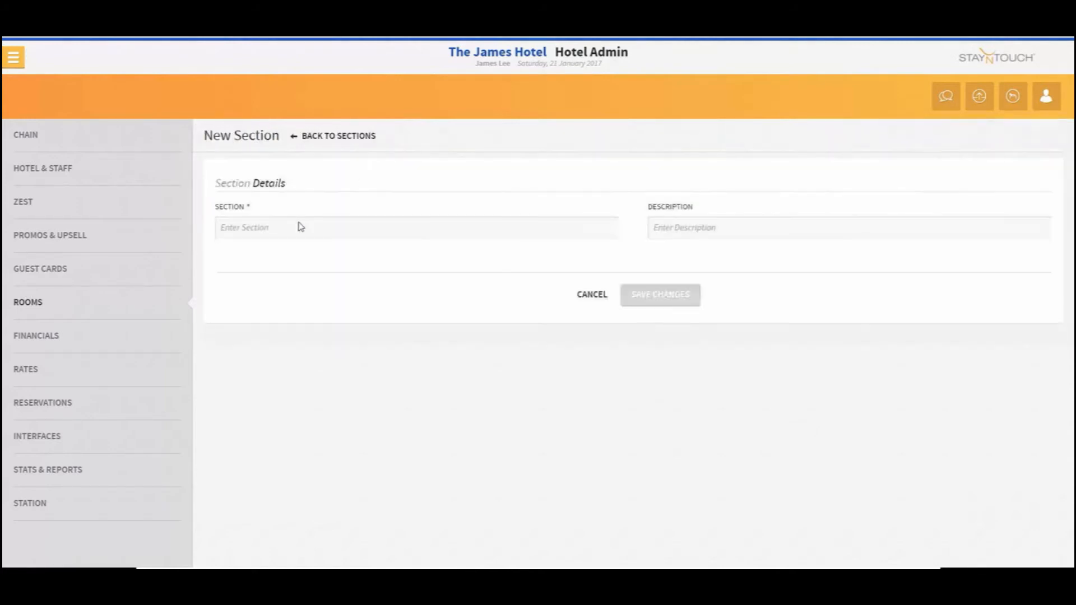
click(285, 220)
text(02)
key(Tab)
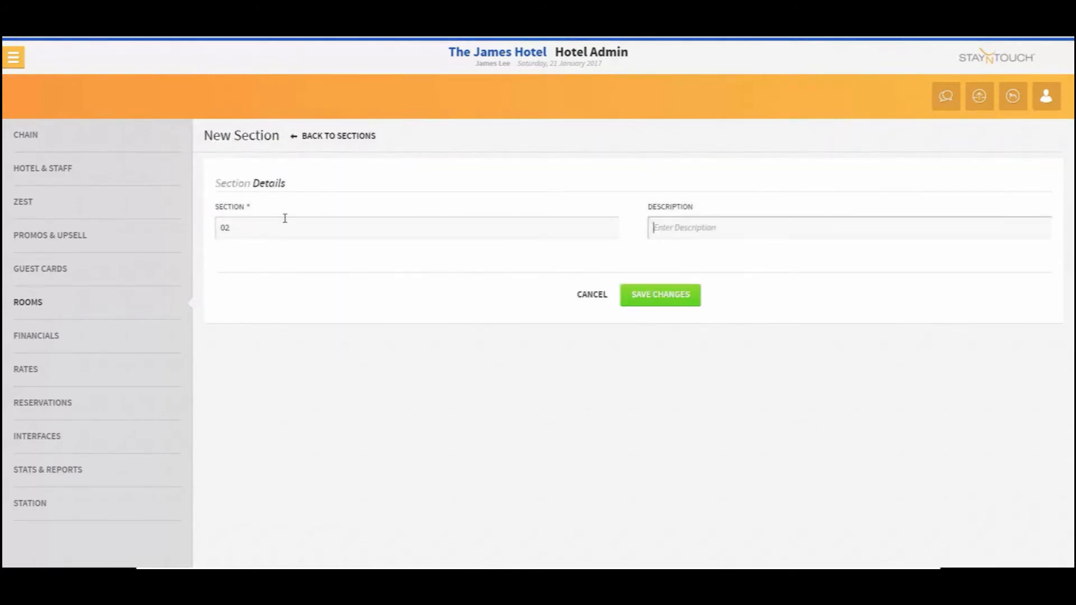
text(Section 02)
click(651, 301)
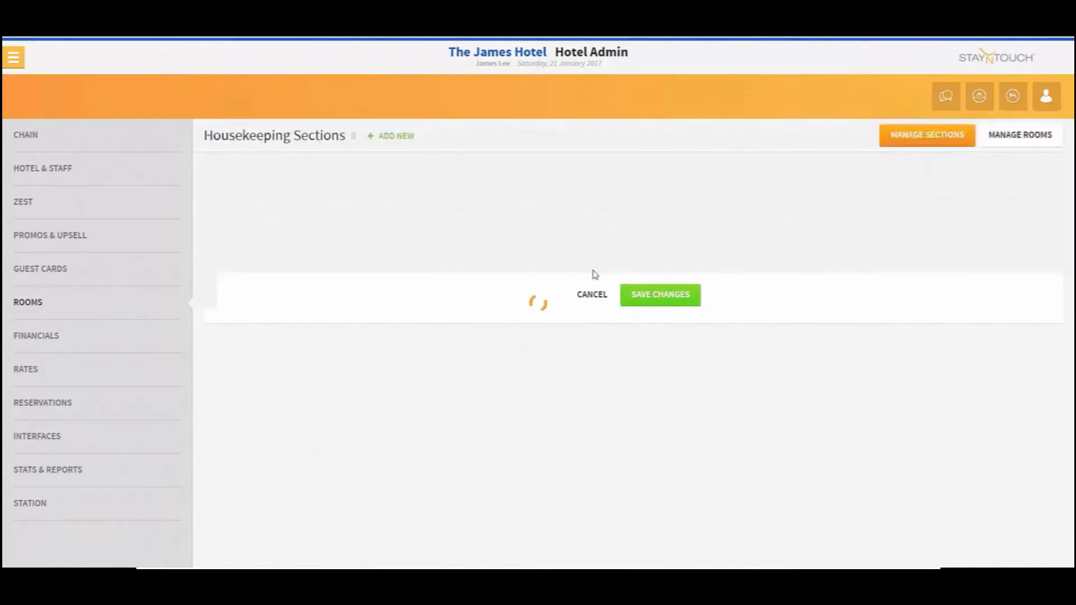
Add housekeeping section 03 with the description Section 03 and save it
click(405, 136)
click(309, 226)
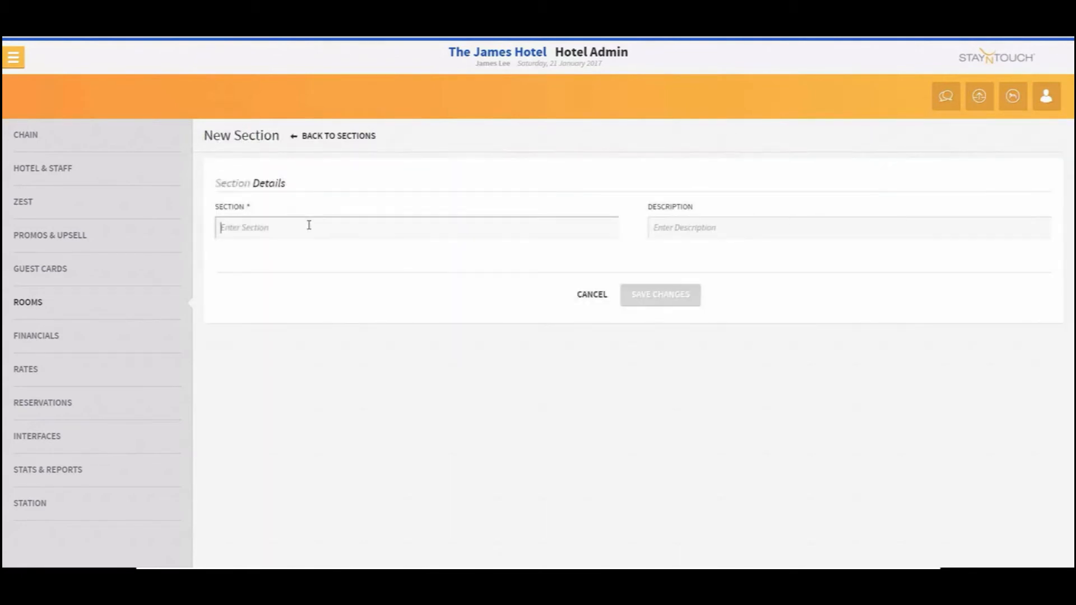
text(03)
key(Tab)
text(S)
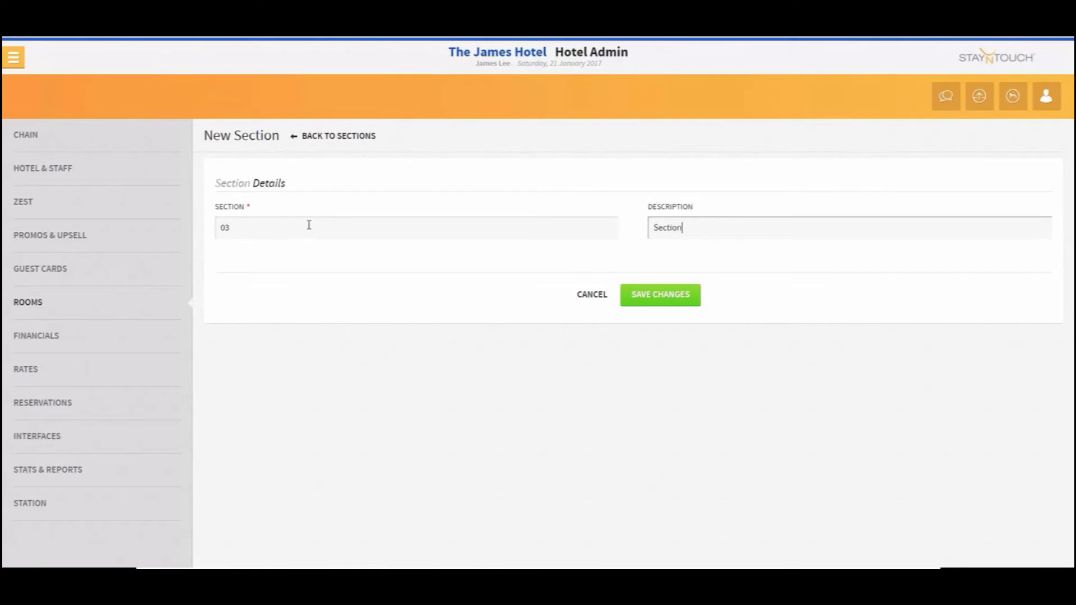
click(633, 303)
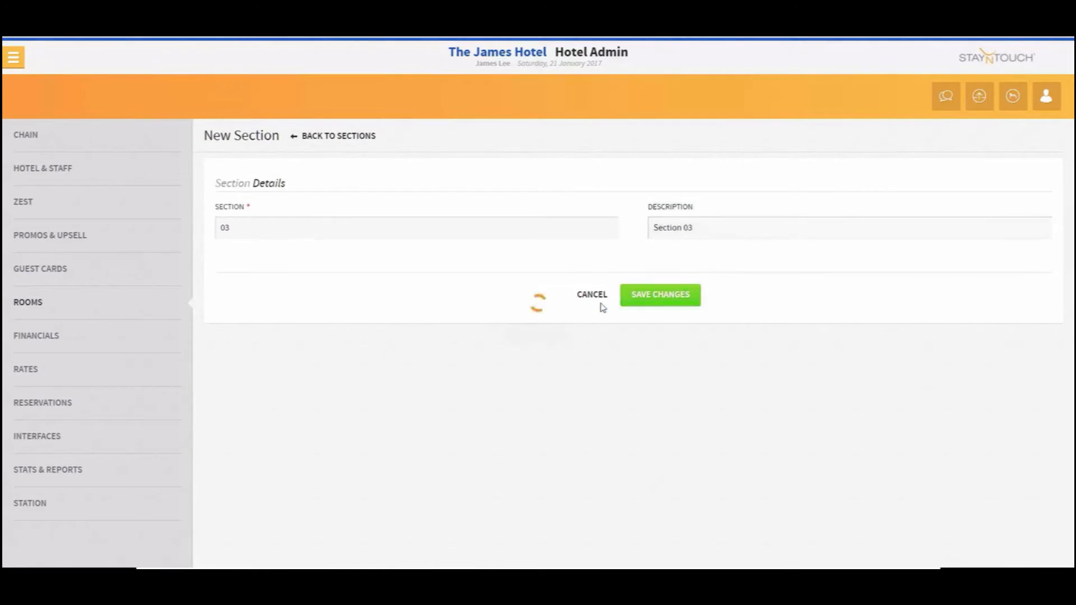
Add housekeeping section 04 with the description Section 04 and save it
click(404, 136)
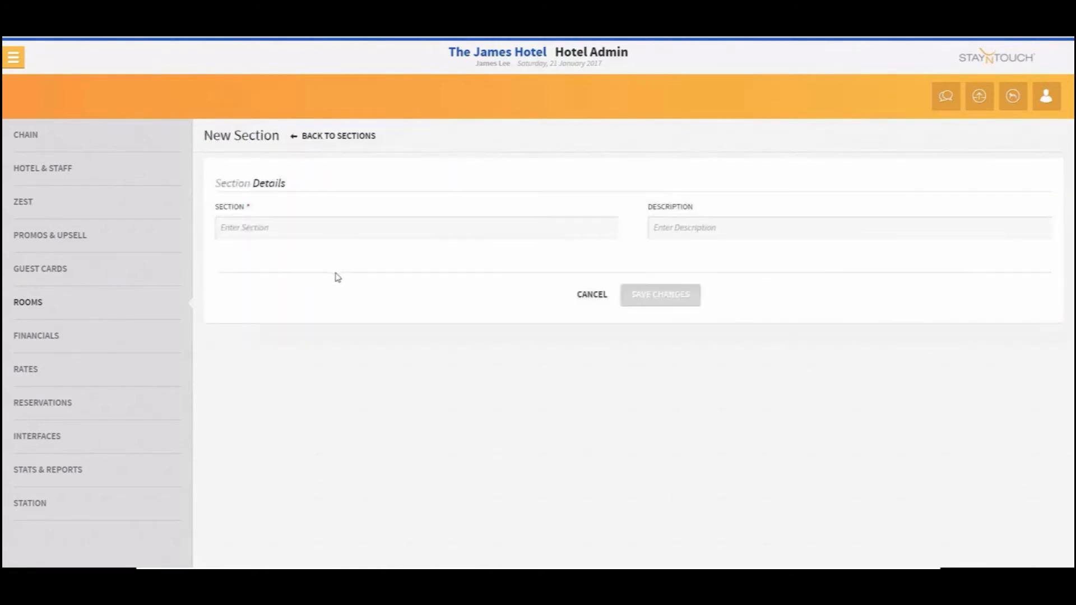
click(334, 225)
text(04)
key(Tab)
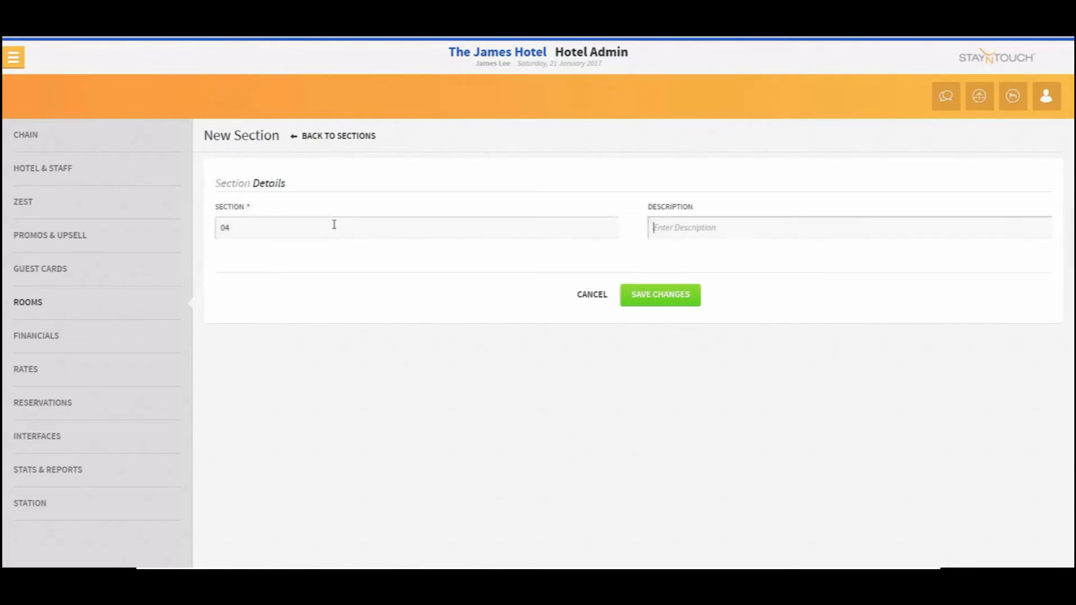
text(Section 04)
click(653, 299)
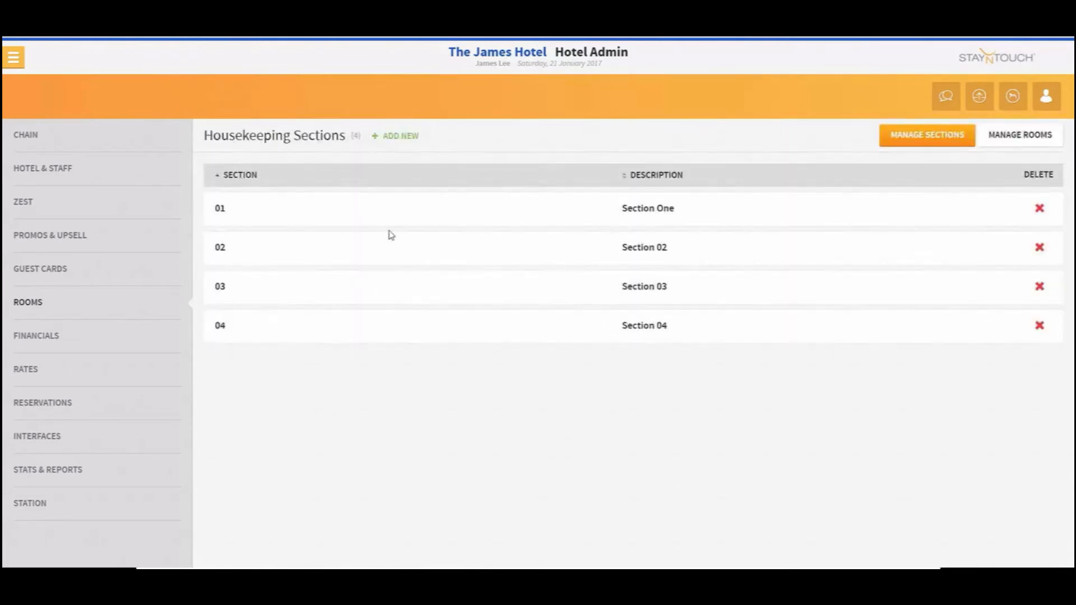
Add housekeeping section 05 with the description Section 05 and save it
click(397, 137)
click(347, 233)
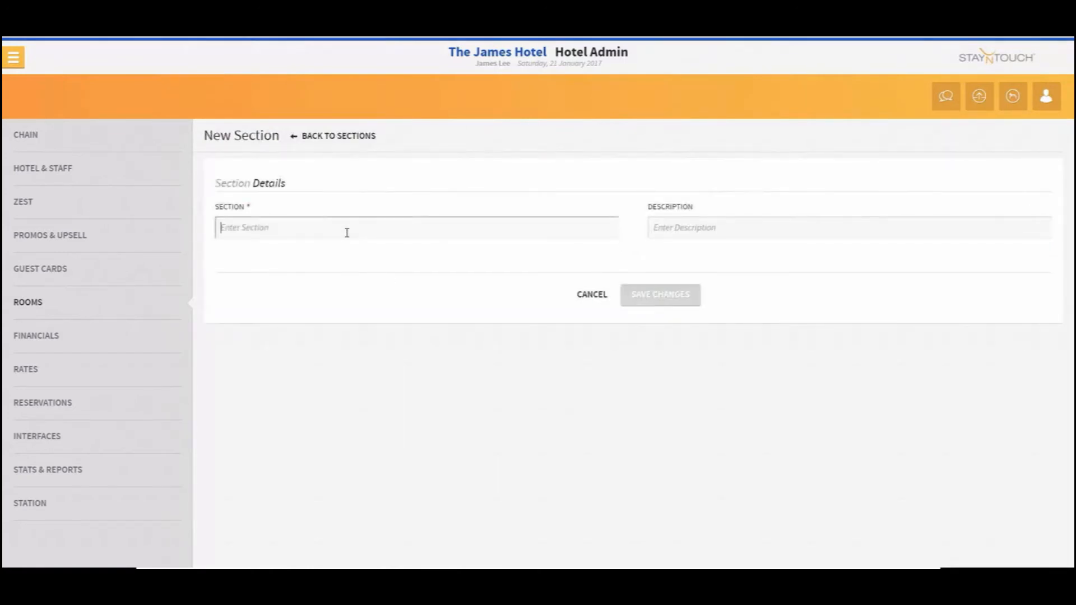
text(05)
key(Tab)
text(S)
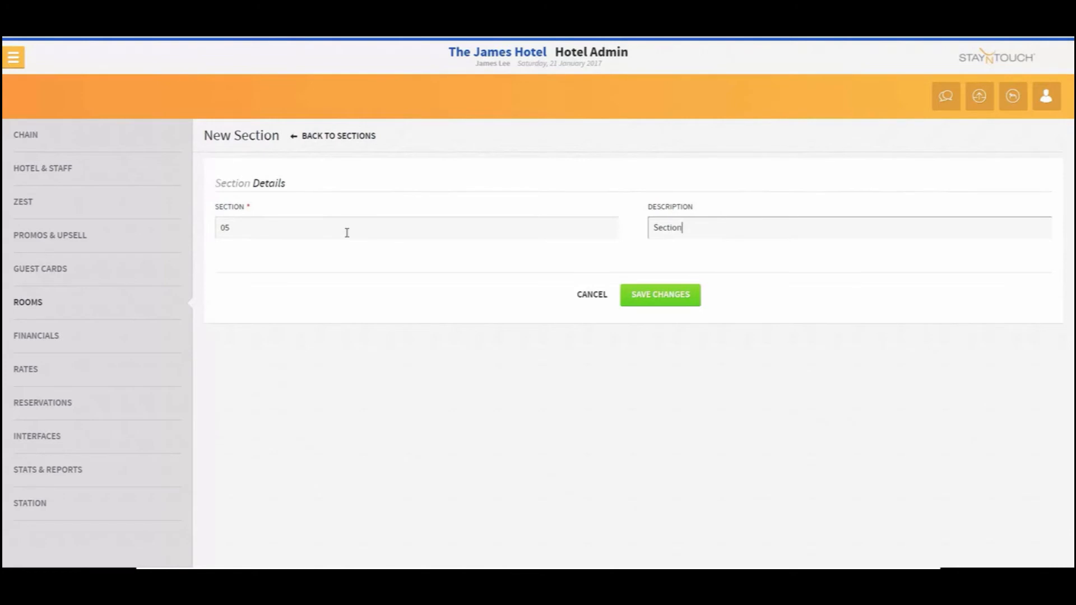
click(640, 292)
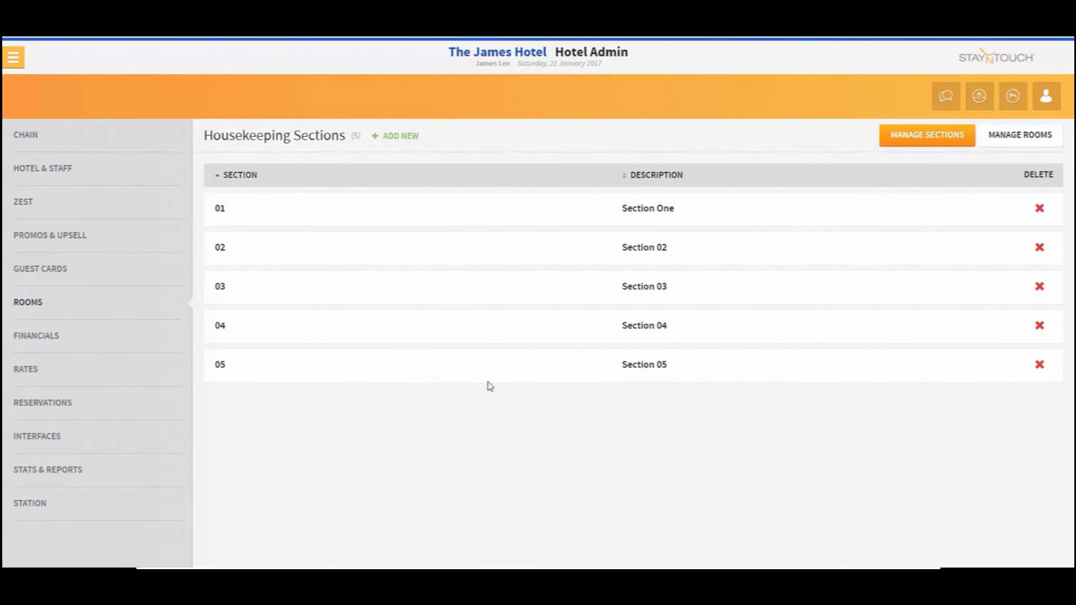
Open room management and assign the first page of available rooms, 101 to 110, to section 01
click(1007, 136)
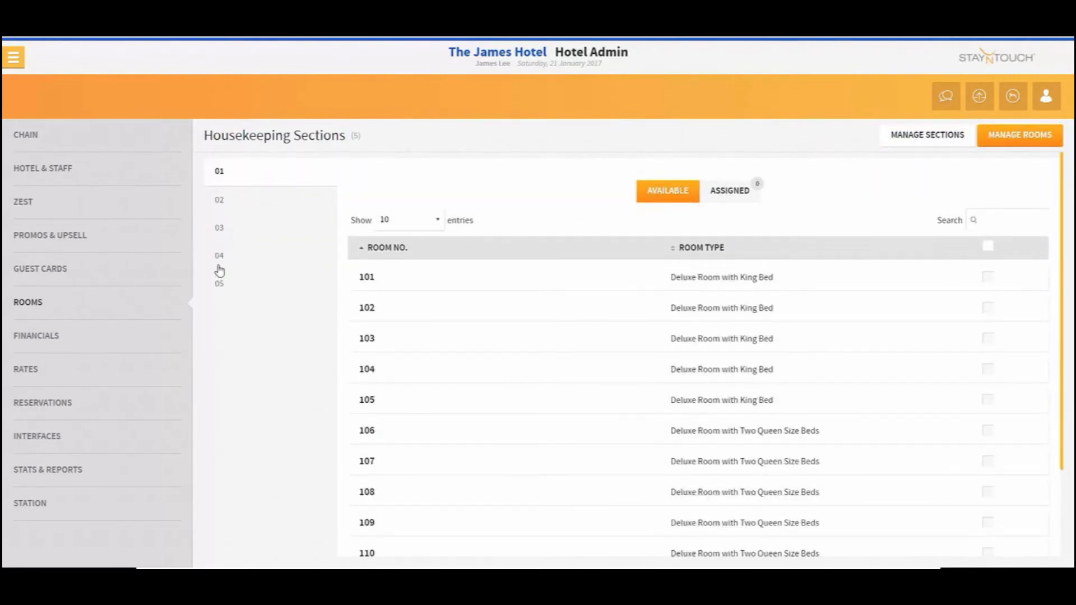
scroll(1069, 181, down, 3)
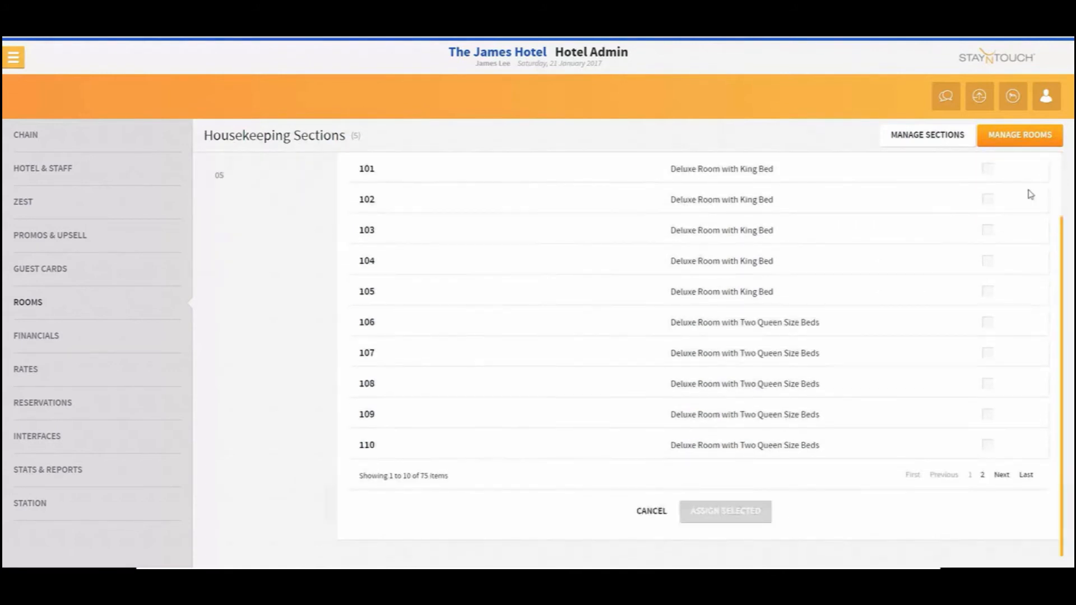
click(988, 200)
click(988, 169)
scroll(729, 328, up, 3)
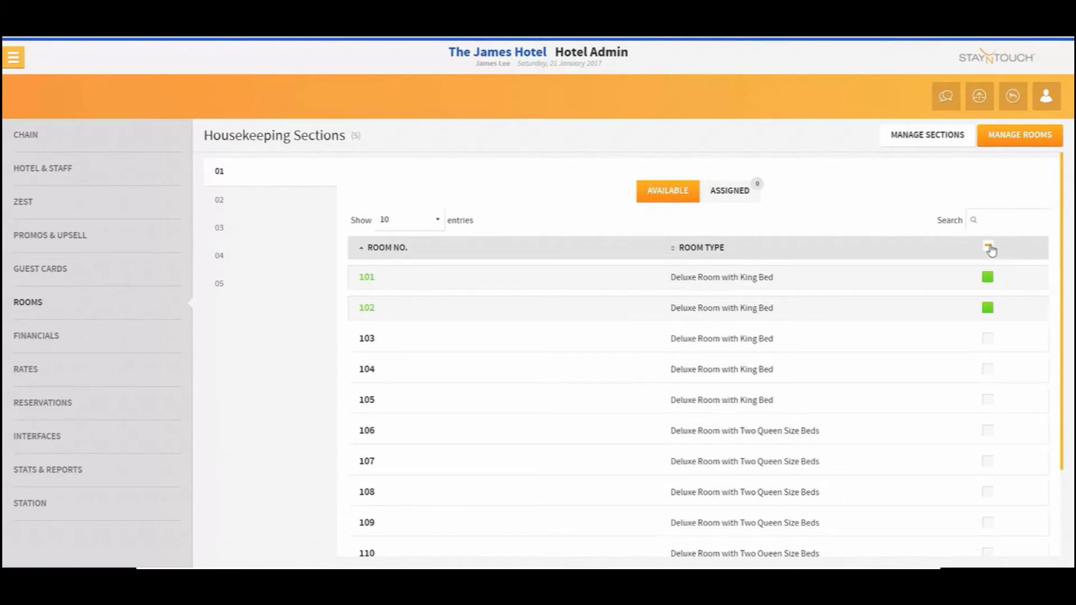
click(990, 249)
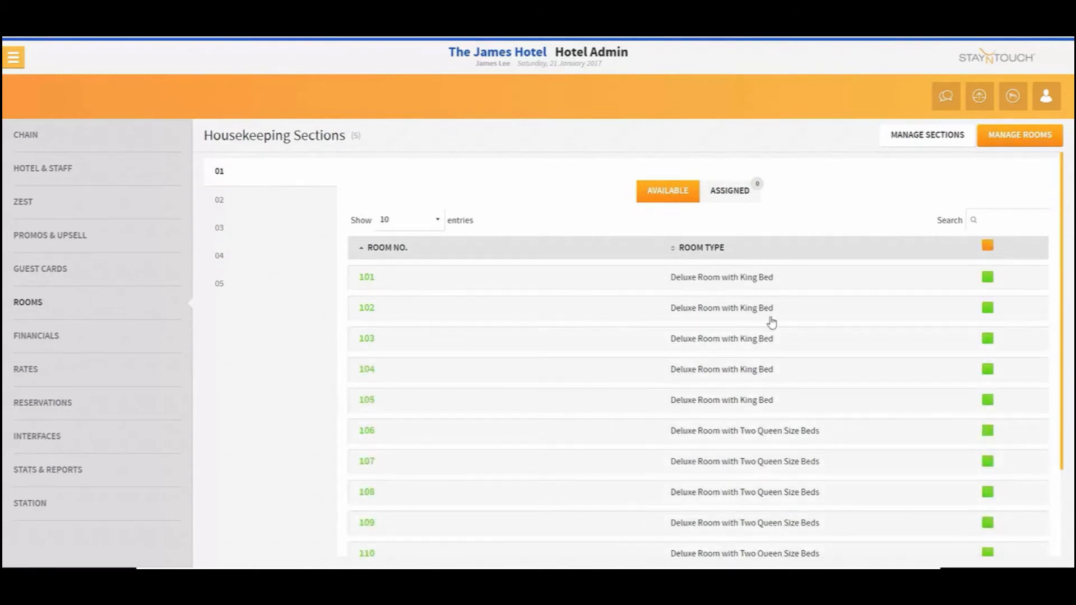
scroll(482, 325, down, 2)
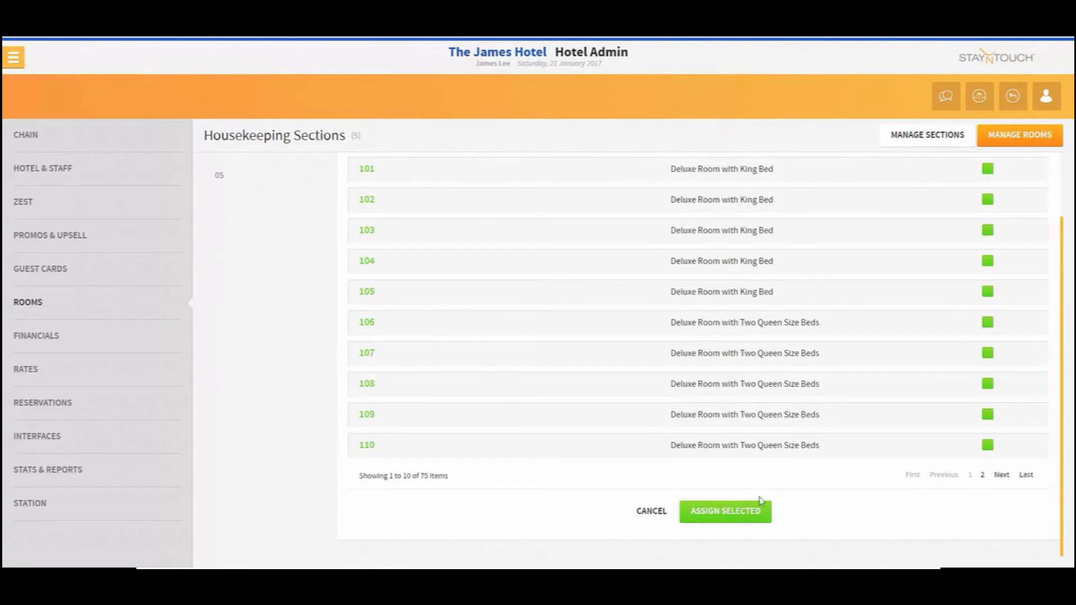
click(743, 513)
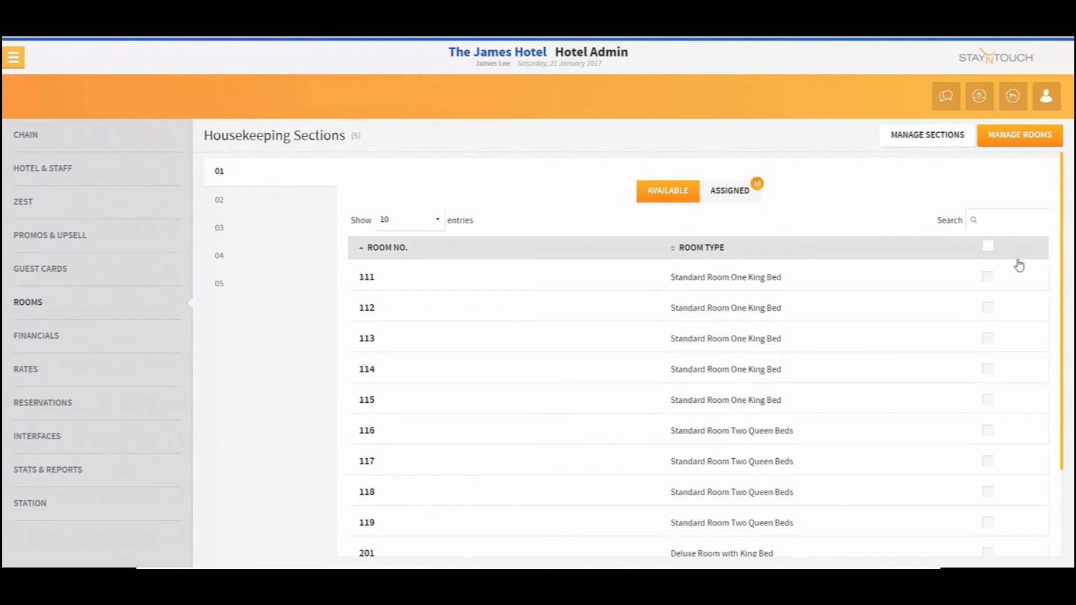
Select rooms 111 to 115 and assign them to section 01
click(987, 278)
click(990, 307)
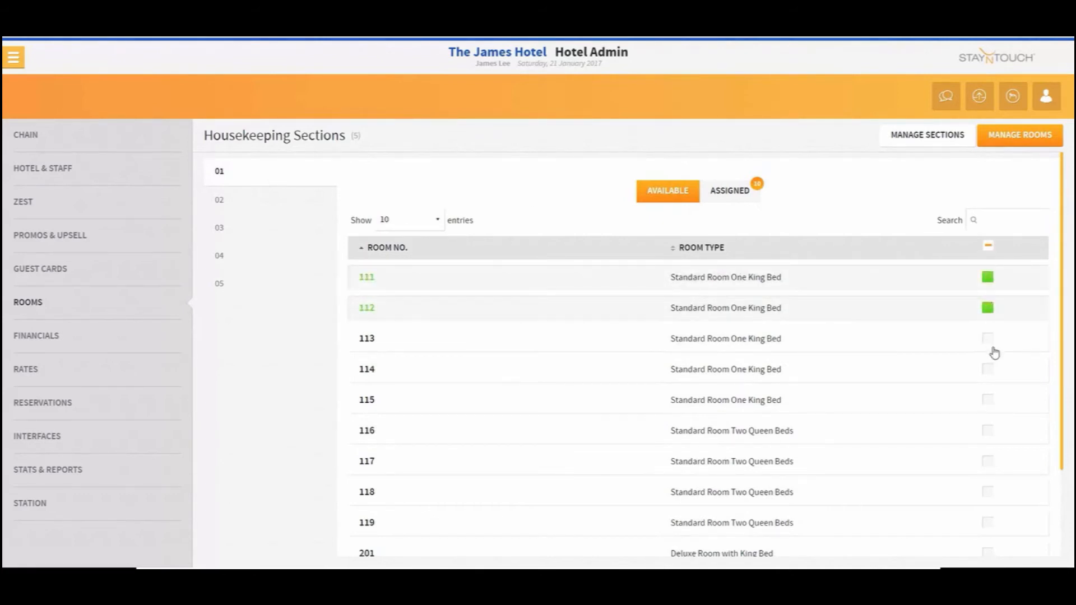
click(989, 339)
click(989, 369)
click(990, 401)
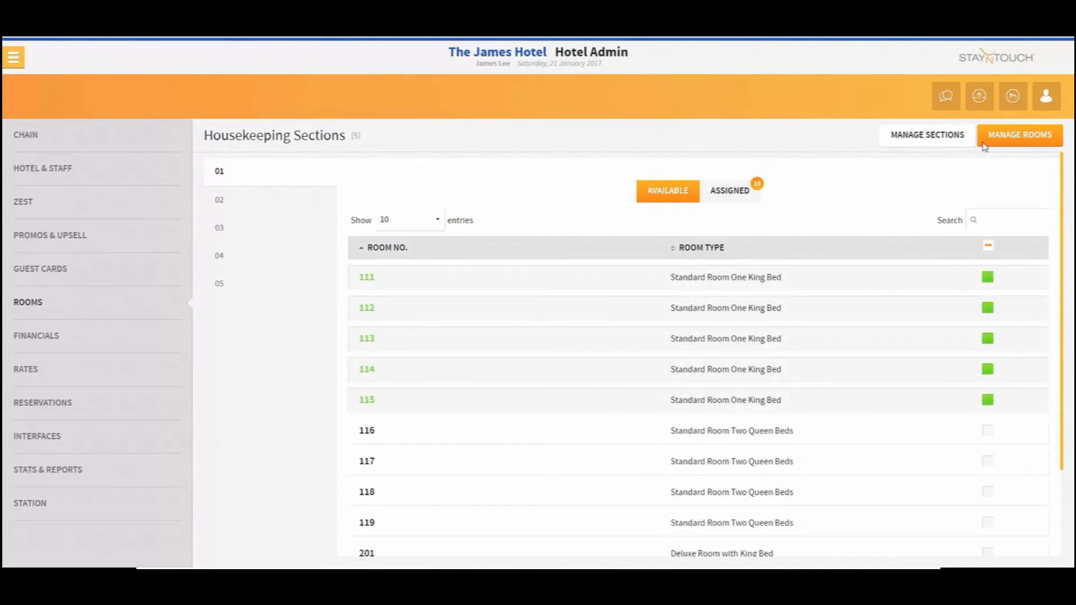
scroll(701, 393, down, 2)
click(743, 520)
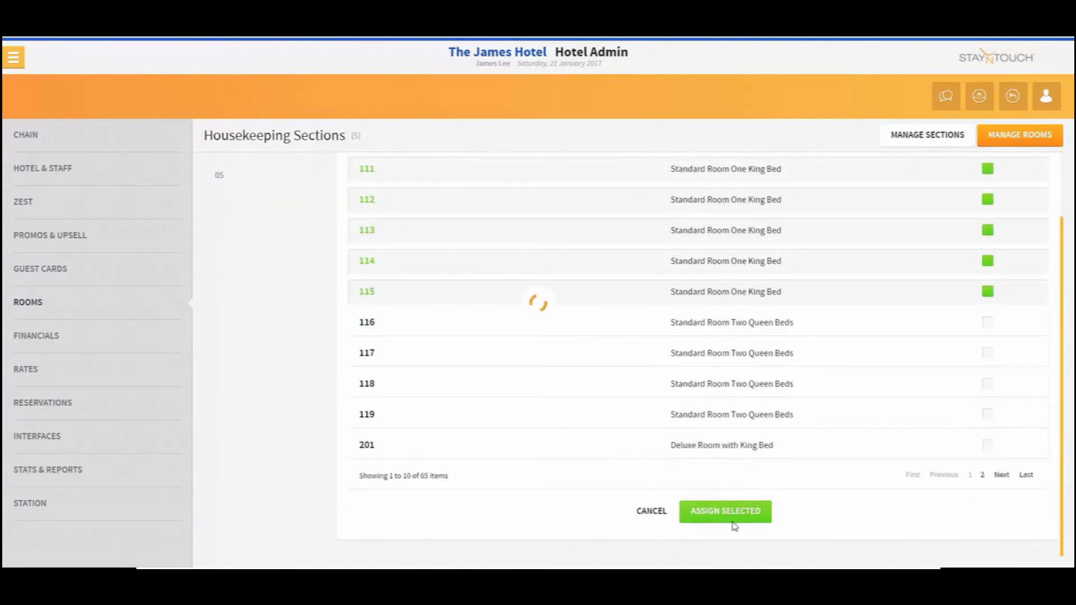
Switch to section 02 and assign all listed available rooms, 116 to 206, to it
scroll(798, 385, up, 1)
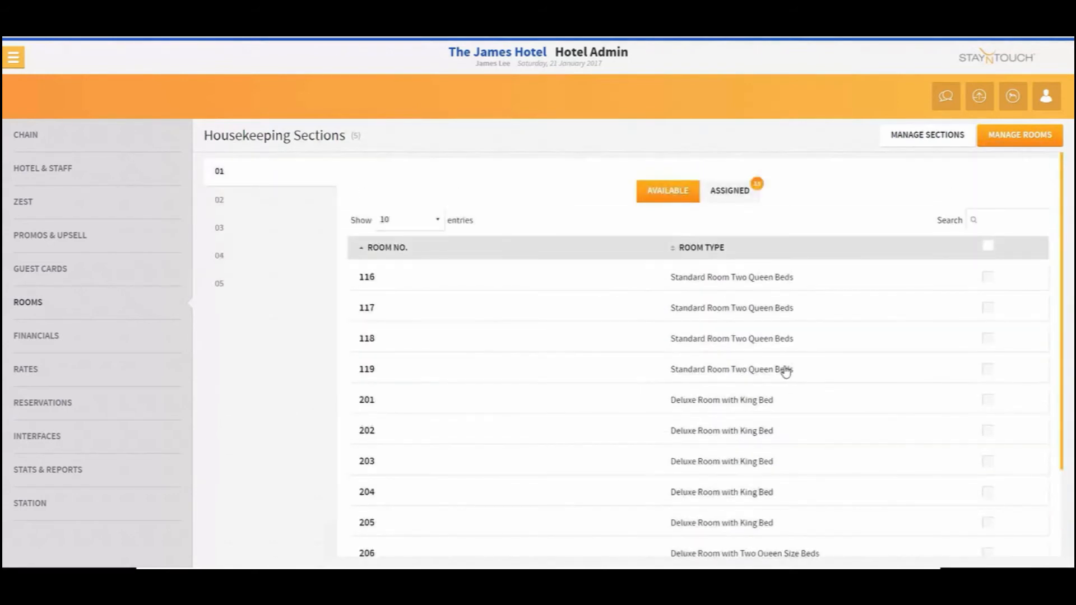
click(271, 204)
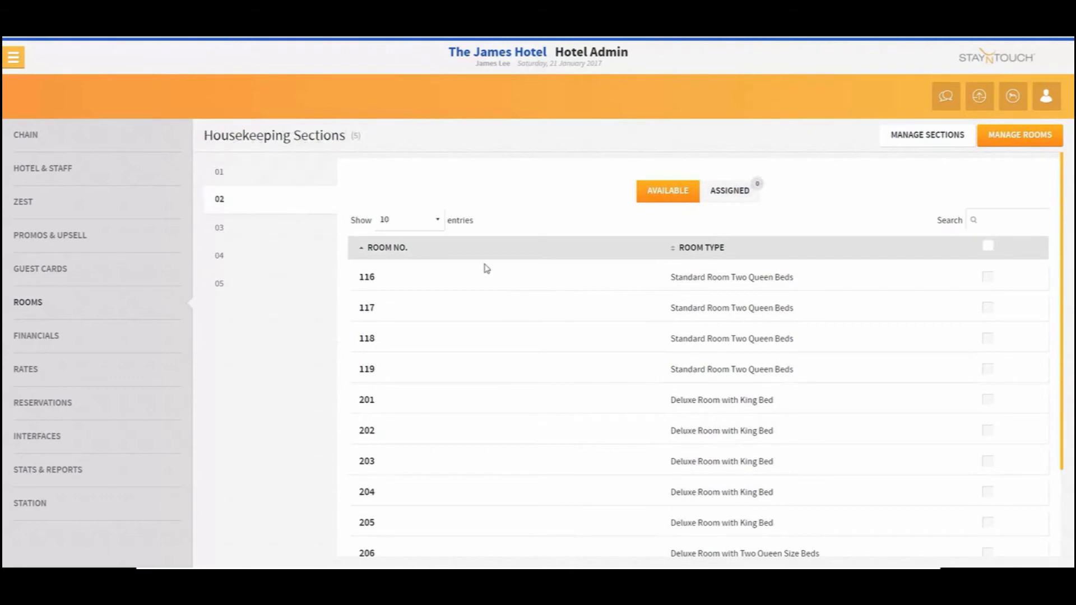
click(999, 244)
scroll(853, 351, down, 2)
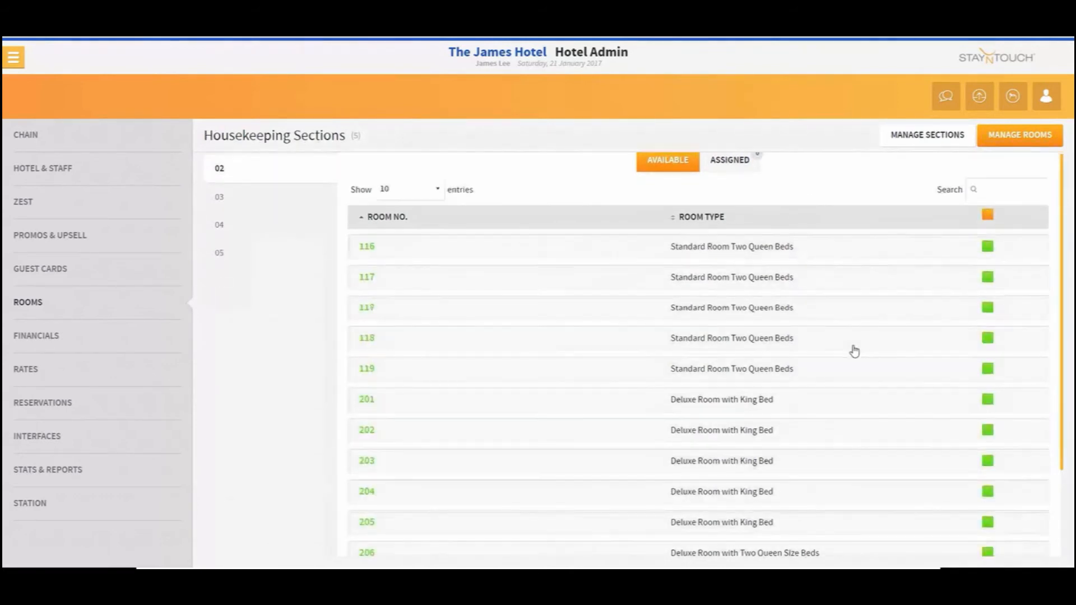
click(740, 511)
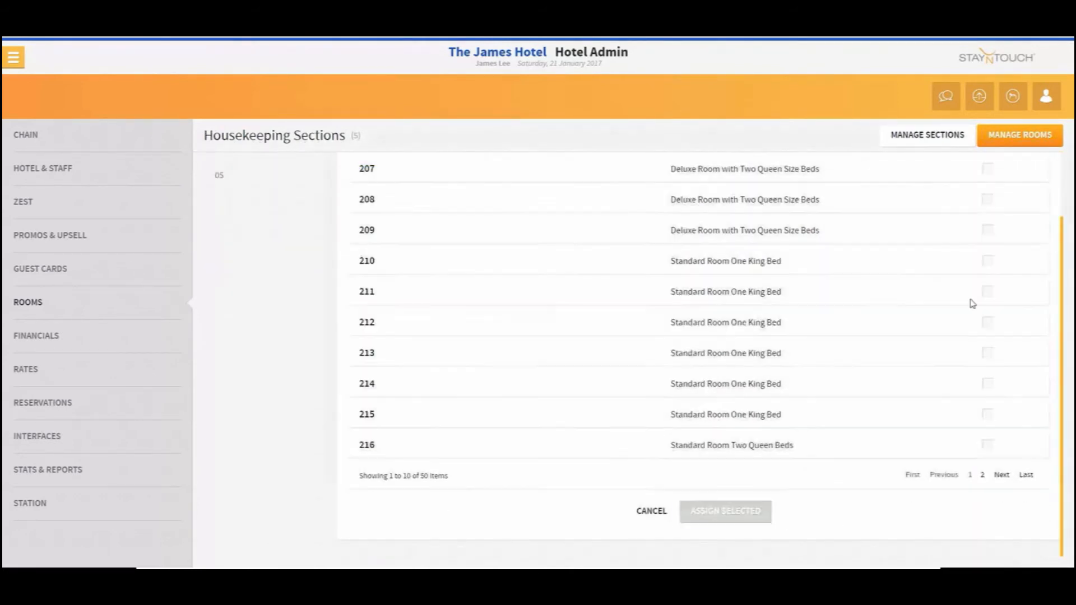
Select rooms 207 to 211 and assign them to section 02
scroll(1005, 272, up, 2)
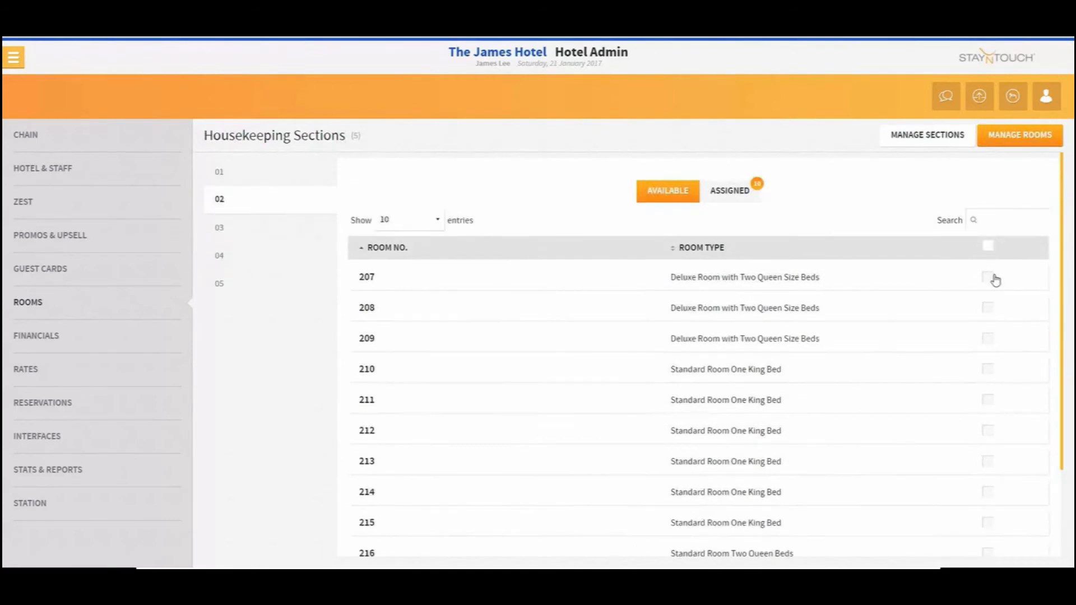
click(994, 279)
click(989, 309)
click(988, 339)
click(988, 369)
click(987, 400)
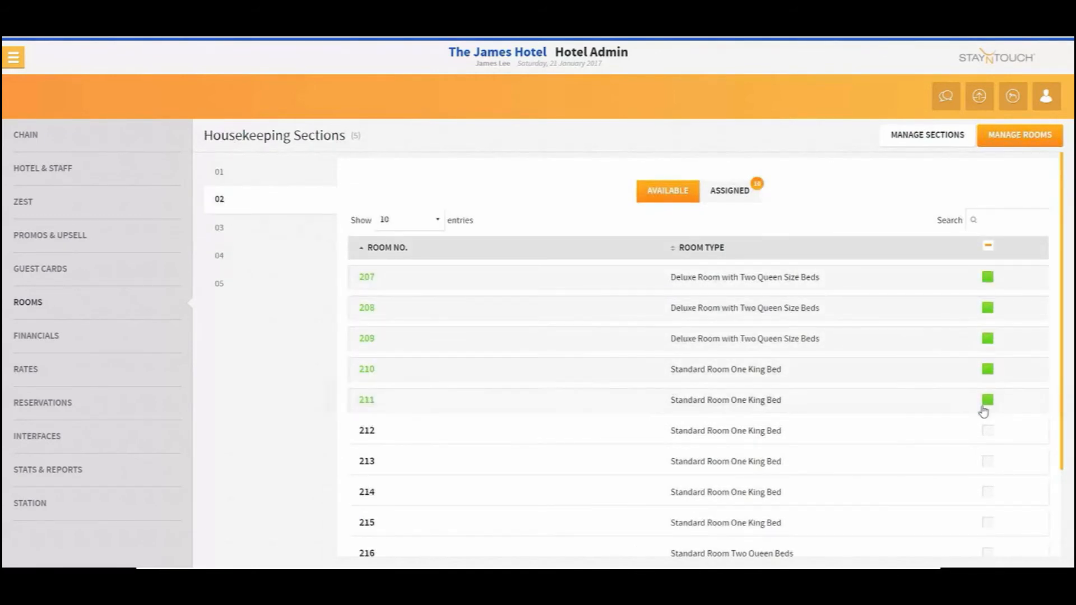
scroll(984, 412, down, 2)
click(752, 513)
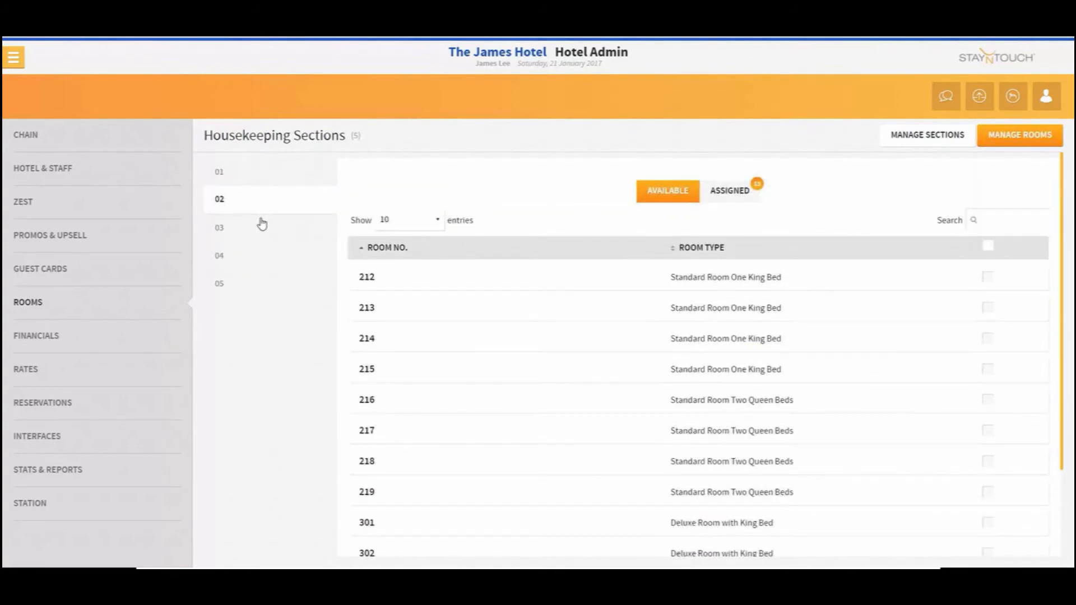
Switch to section 03 and assign all listed available rooms, 212 to 302, to it
click(261, 225)
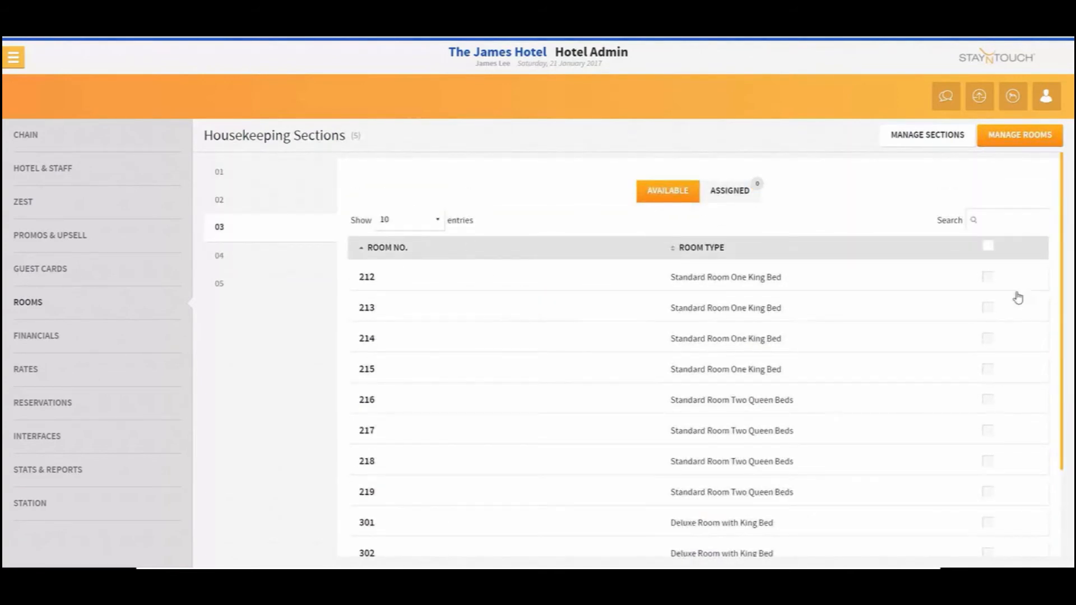
click(991, 251)
scroll(973, 318, down, 3)
click(752, 510)
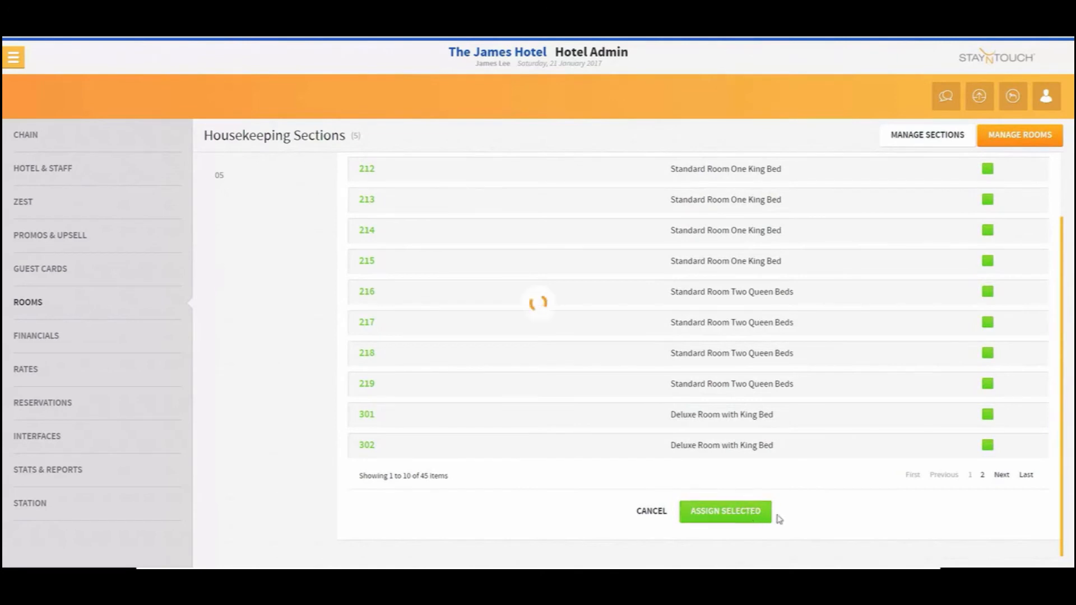
Select rooms 303 to 307 and assign them to section 03
scroll(1043, 241, up, 3)
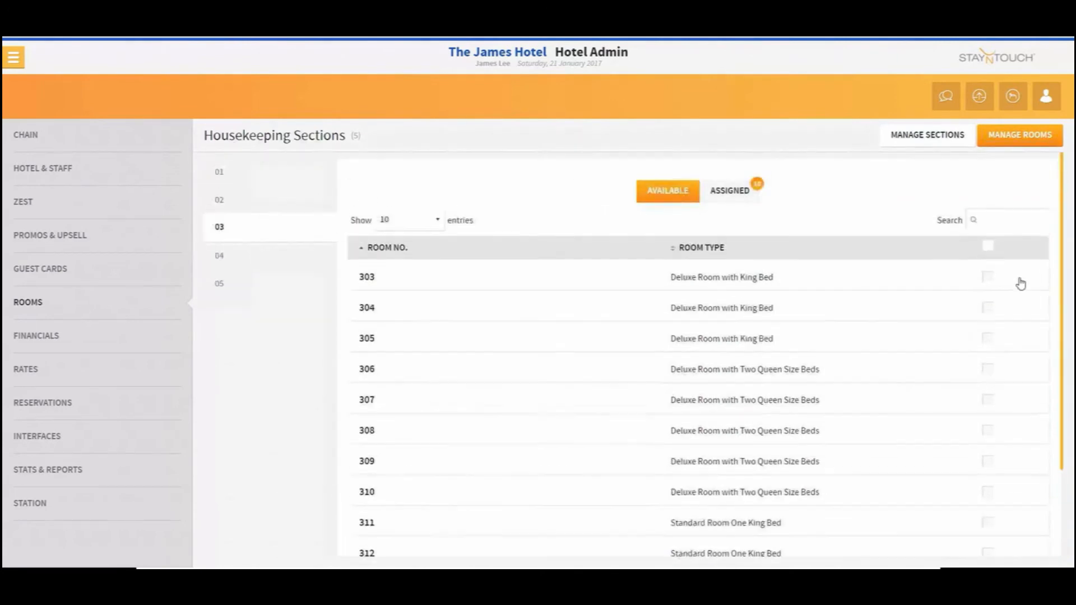
click(988, 277)
click(988, 308)
click(988, 338)
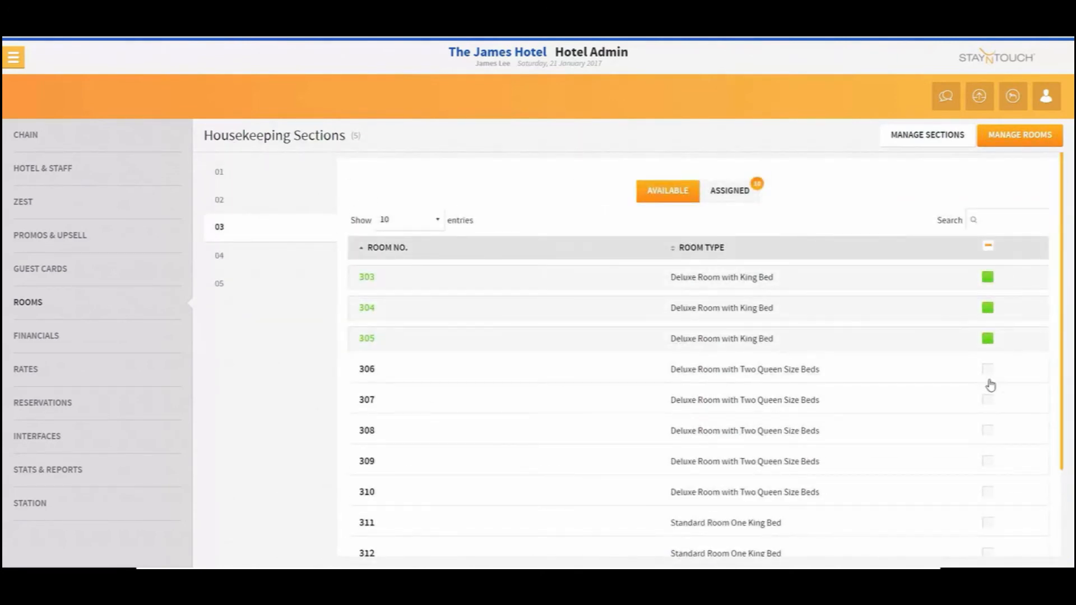
click(987, 369)
click(988, 400)
scroll(759, 504, down, 2)
click(756, 510)
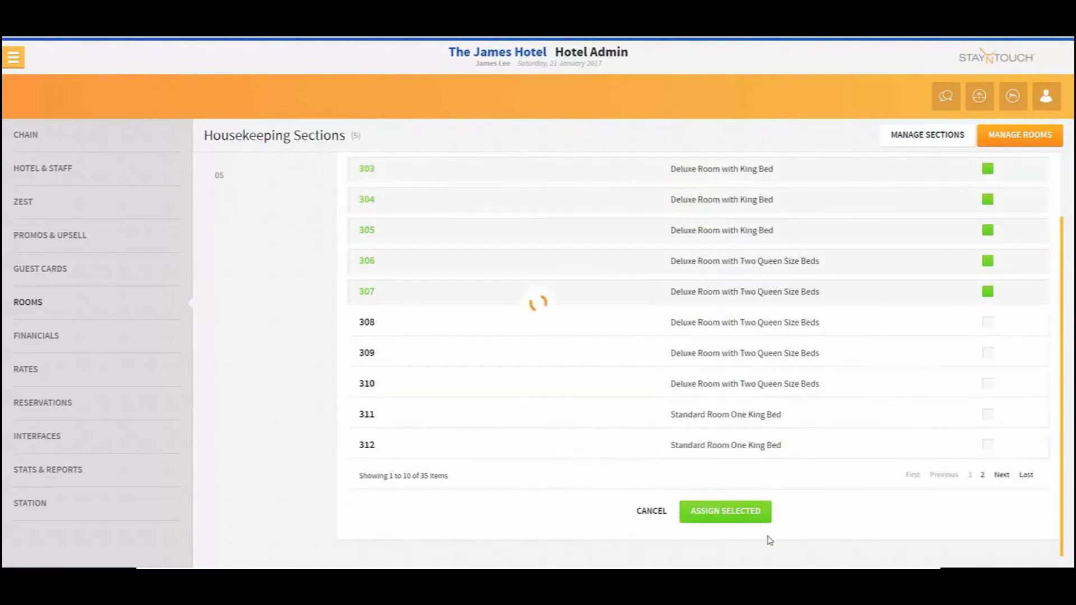
Switch to section 04 and assign all listed available rooms, 308 to 317, to it
scroll(1057, 273, up, 3)
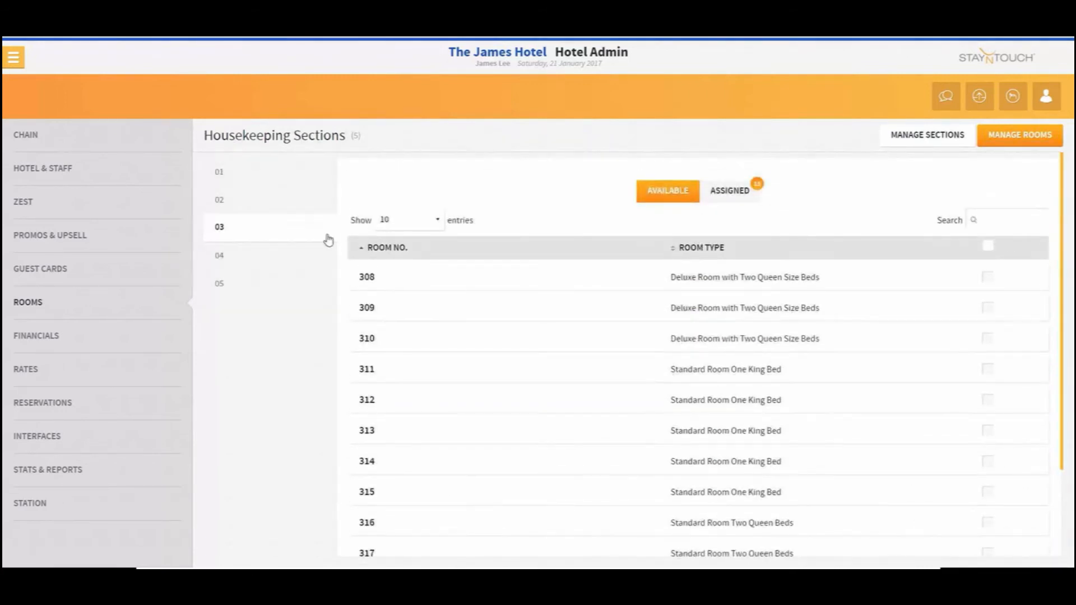
click(266, 259)
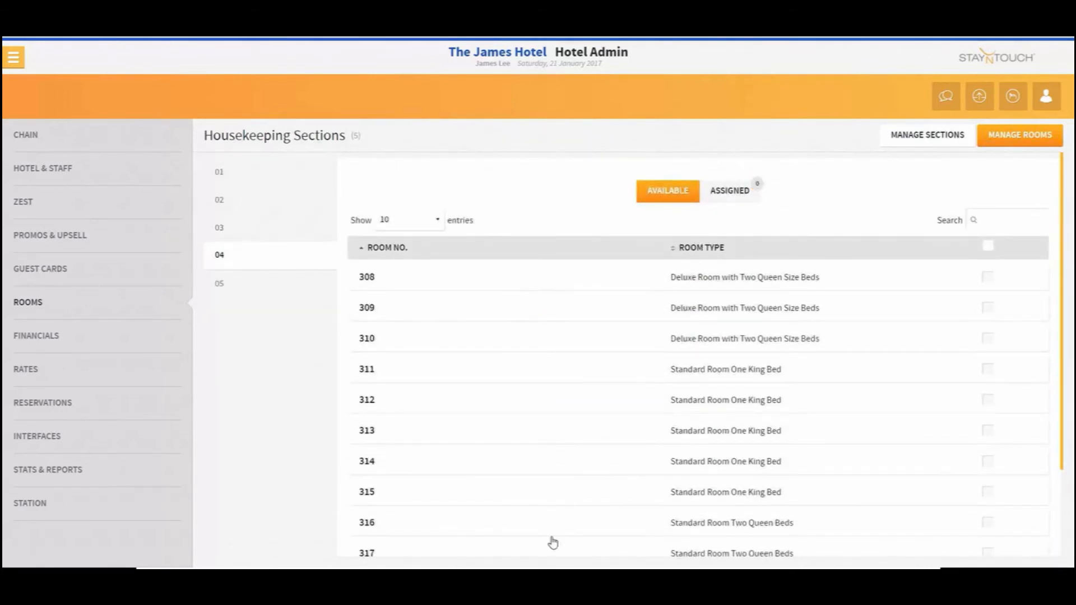
click(990, 248)
scroll(953, 348, down, 3)
click(752, 510)
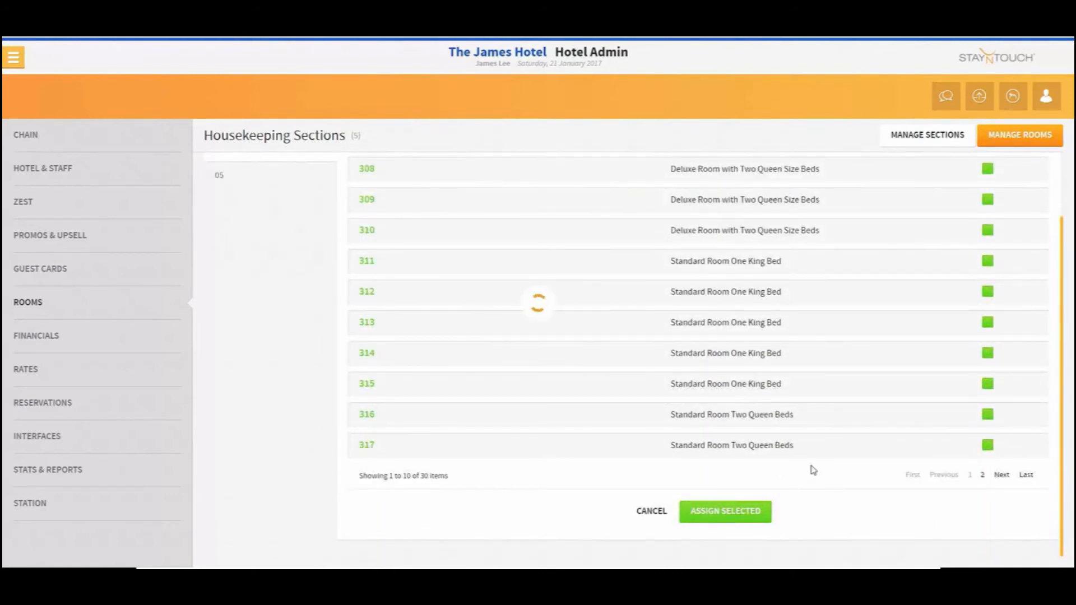
Select rooms 318 and 401 to 404 and assign them to section 04
scroll(1004, 271, up, 3)
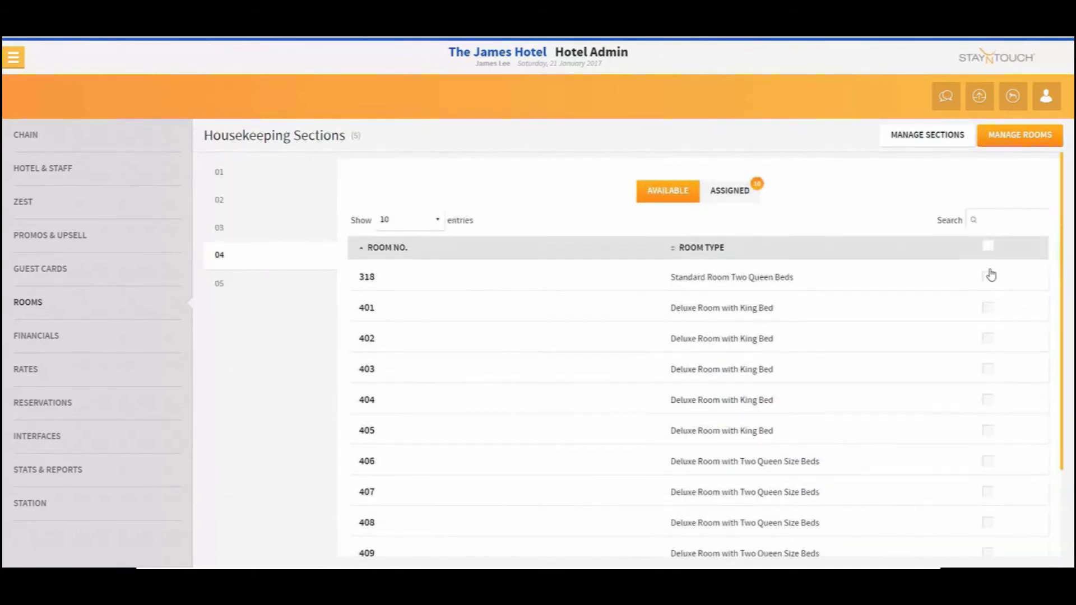
click(989, 276)
click(988, 308)
click(989, 339)
click(988, 368)
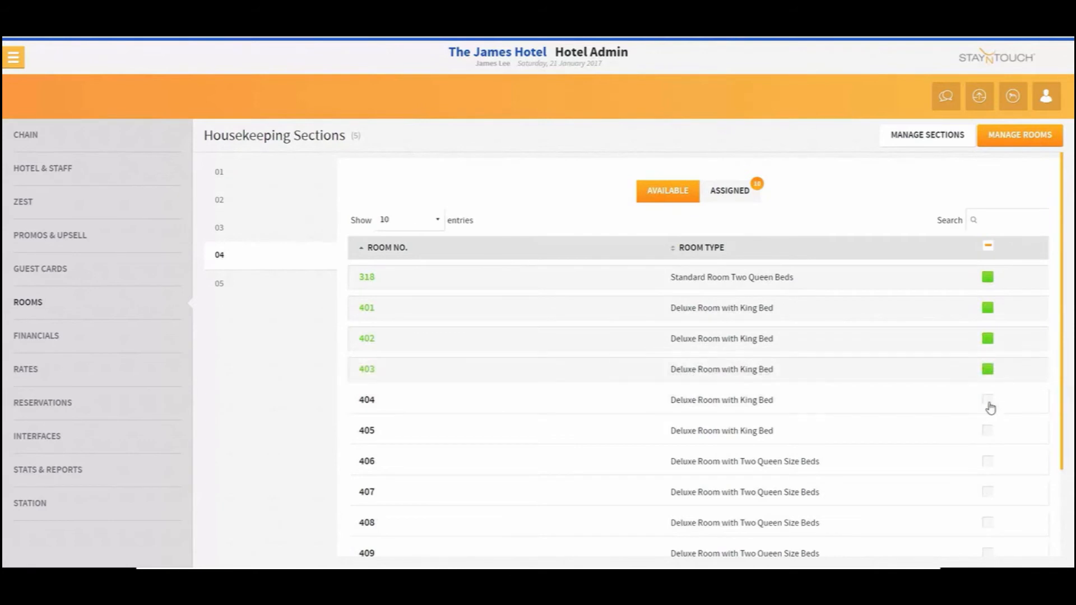
click(988, 401)
scroll(901, 367, down, 2)
click(730, 520)
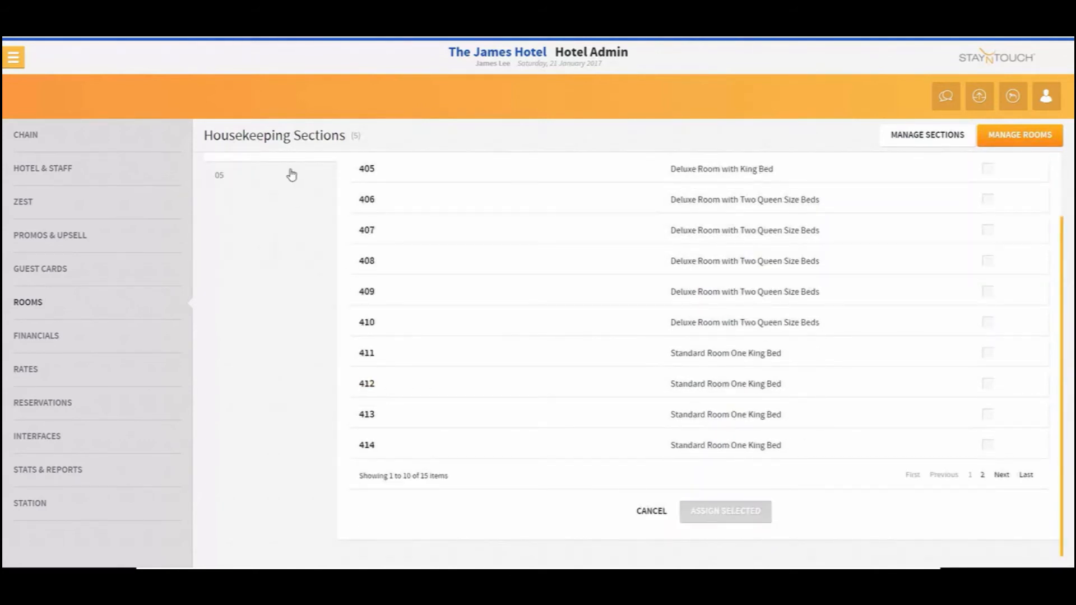
For section 05, select all listed available rooms, 405 to 414, and assign them
click(988, 246)
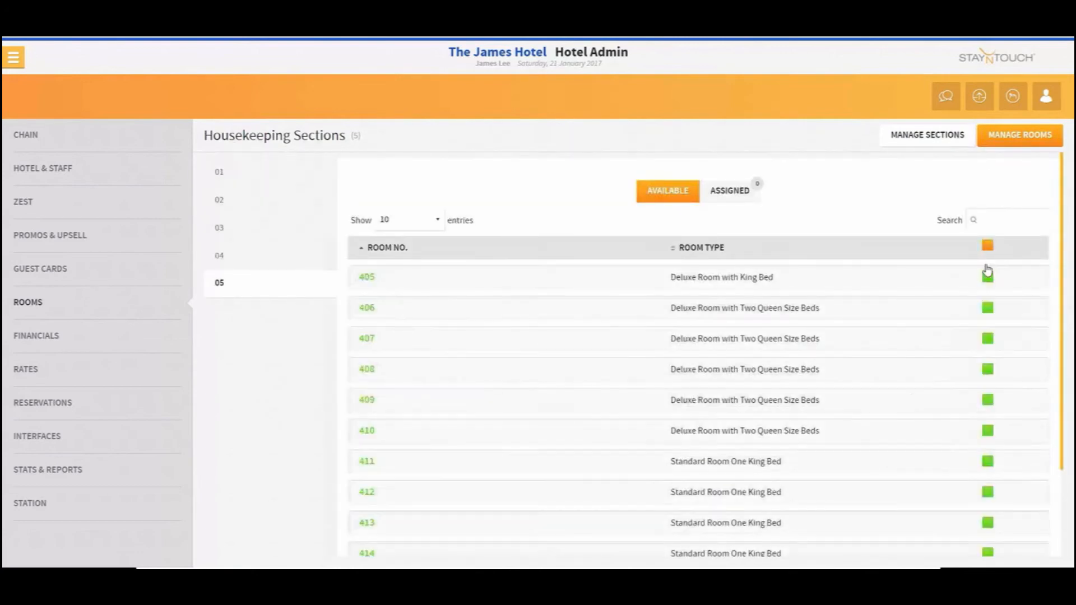
scroll(856, 415, down, 2)
click(734, 523)
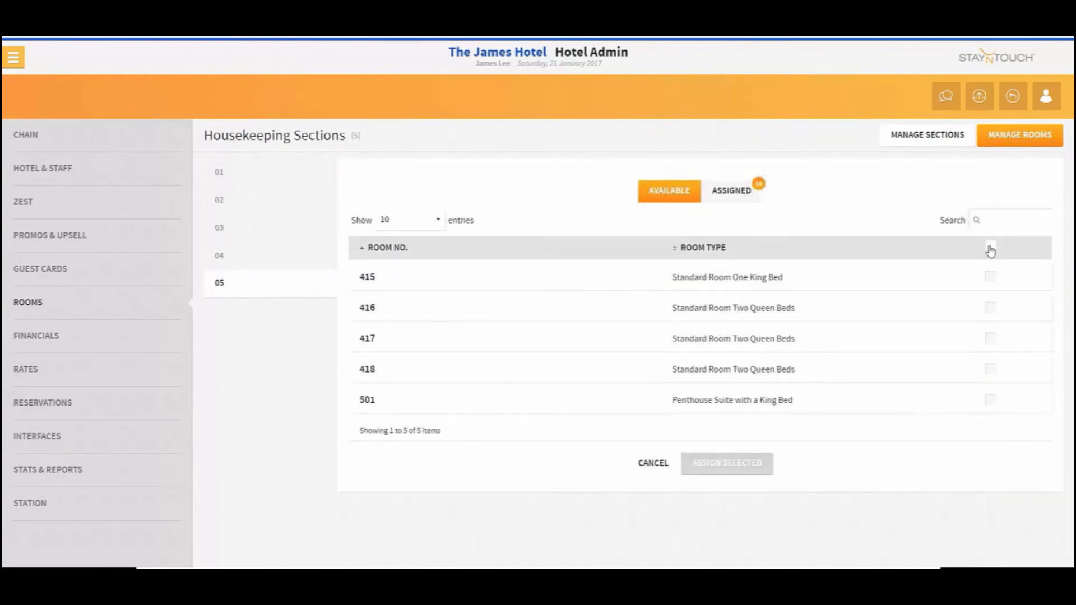
Select the remaining available rooms 415 to 418 and 501 and assign them to section 05
click(990, 246)
click(763, 474)
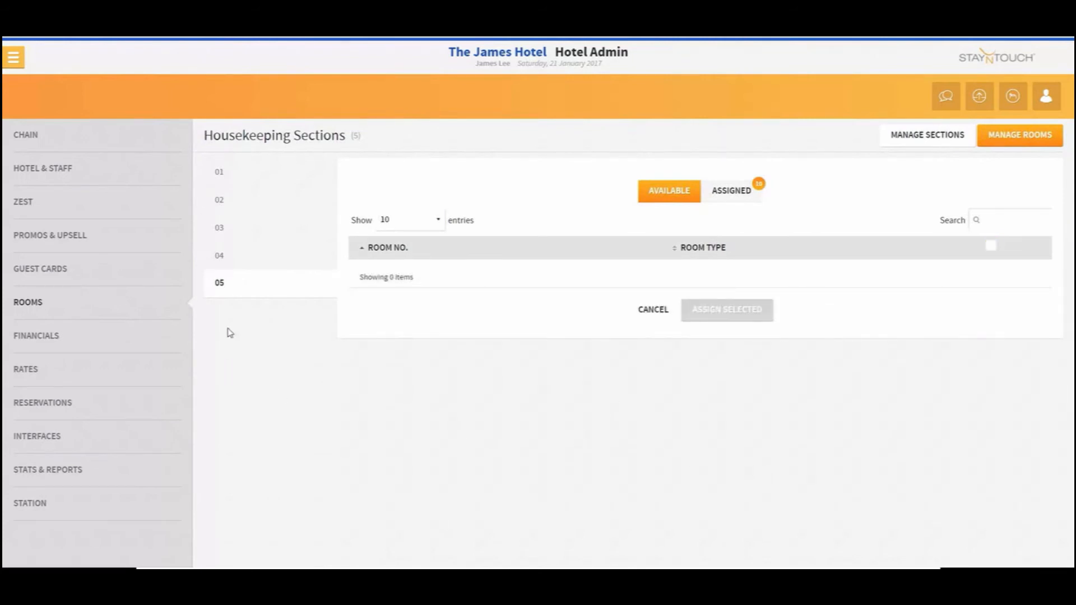
Review the rooms assigned to sections 03 and 05
click(243, 258)
click(224, 227)
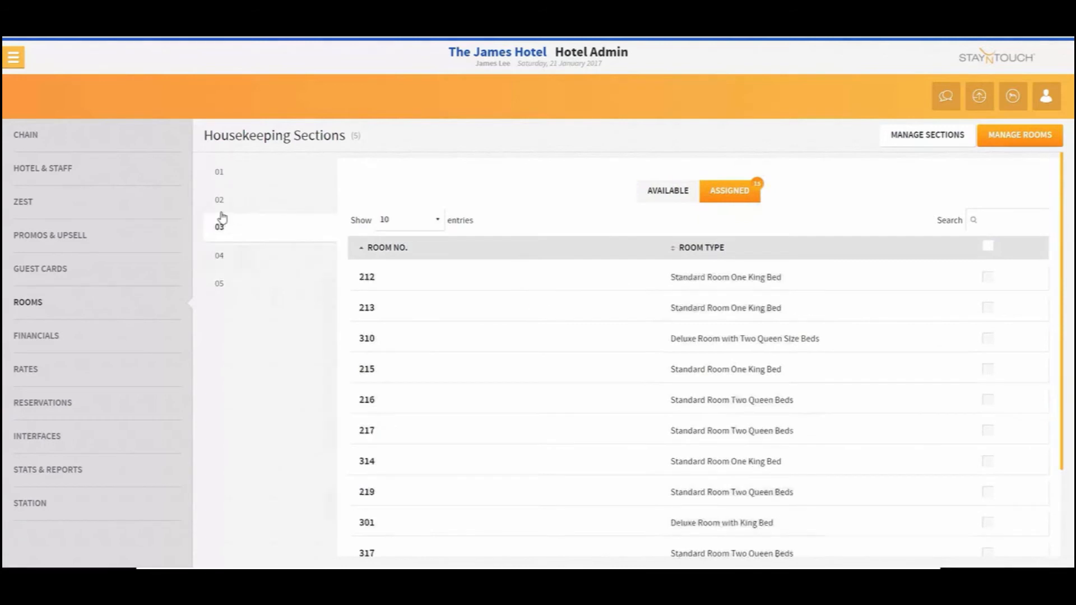
click(227, 285)
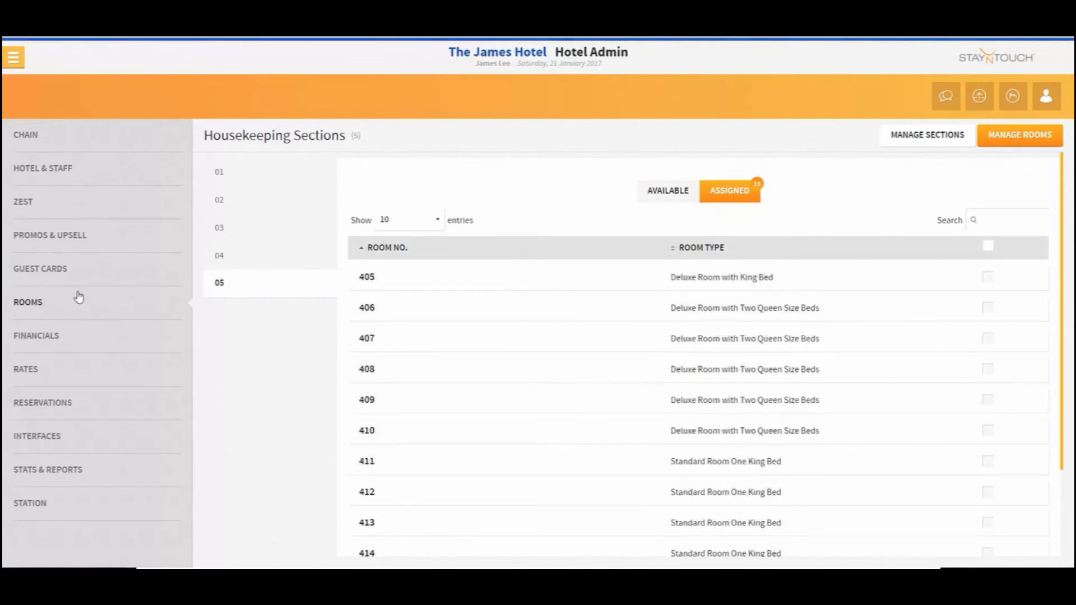
Open room 106 in Rooms setup to inspect its housekeeping section, then return to the rooms list
click(73, 317)
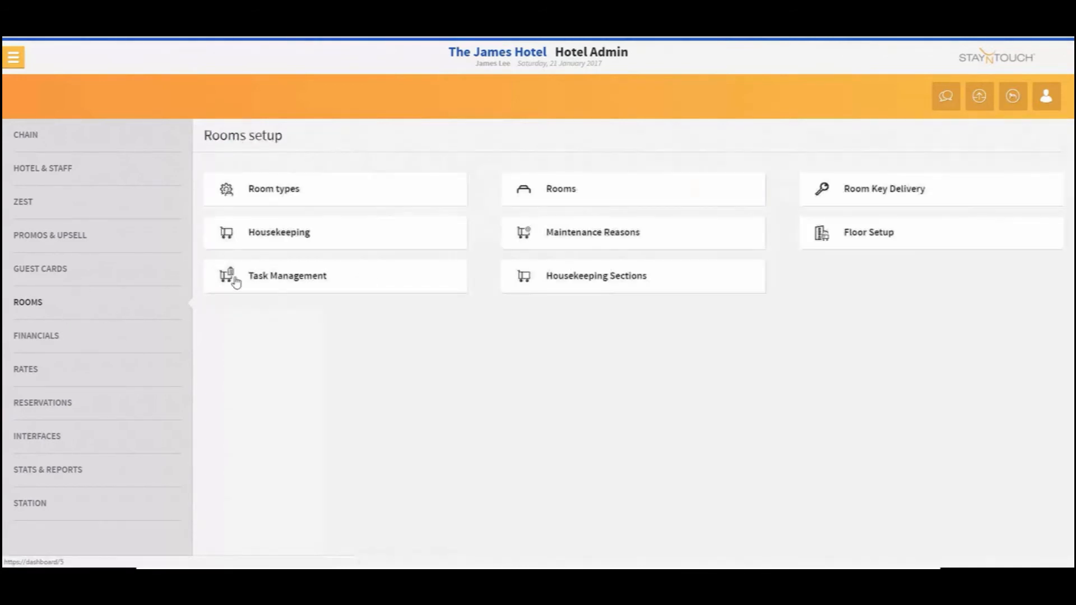
click(563, 193)
click(295, 436)
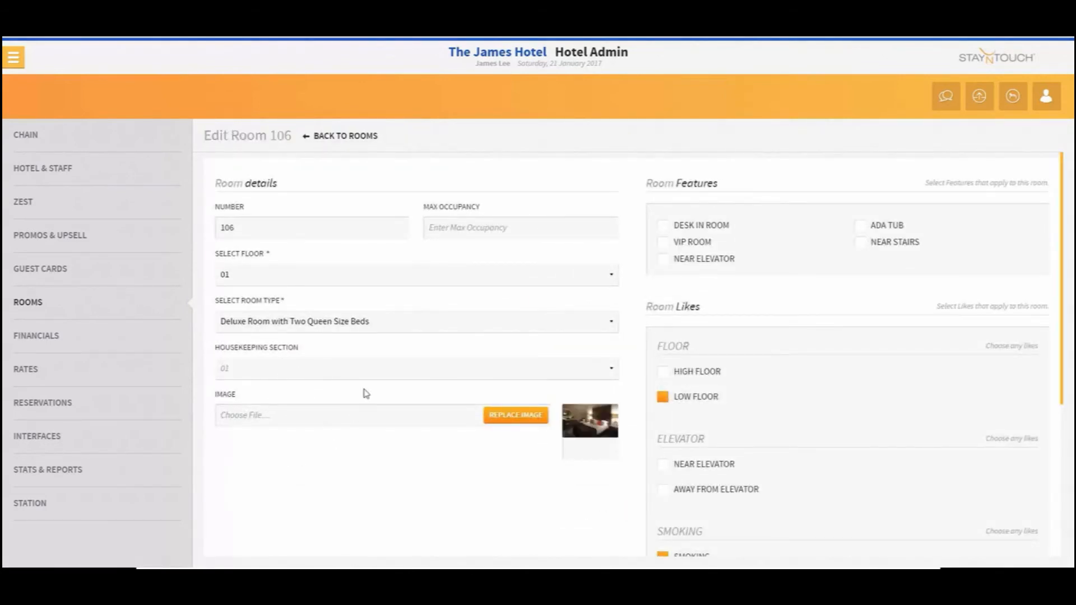
scroll(392, 420, down, 5)
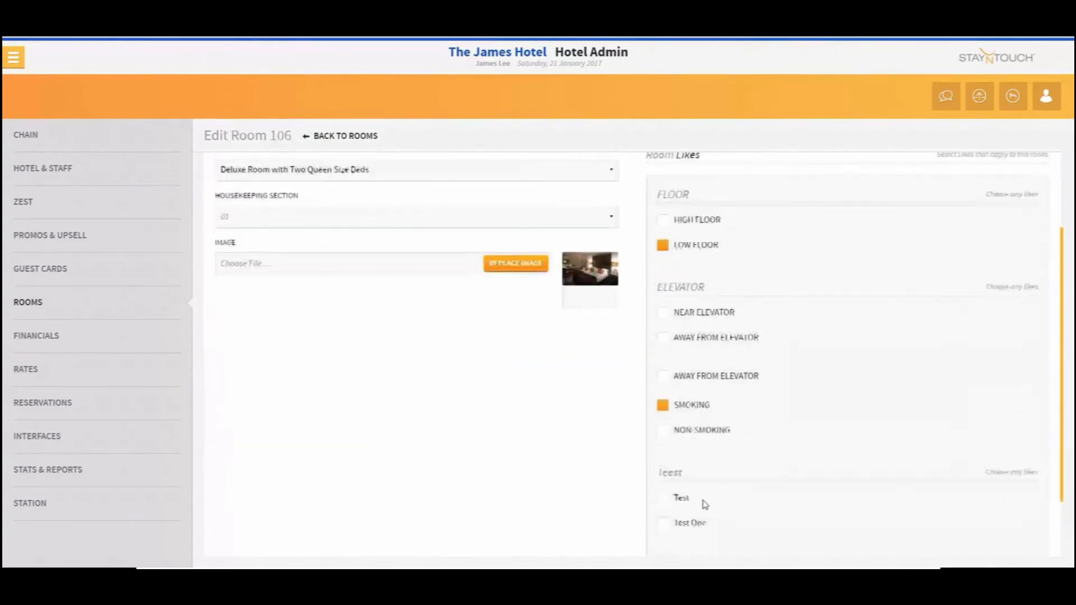
click(649, 536)
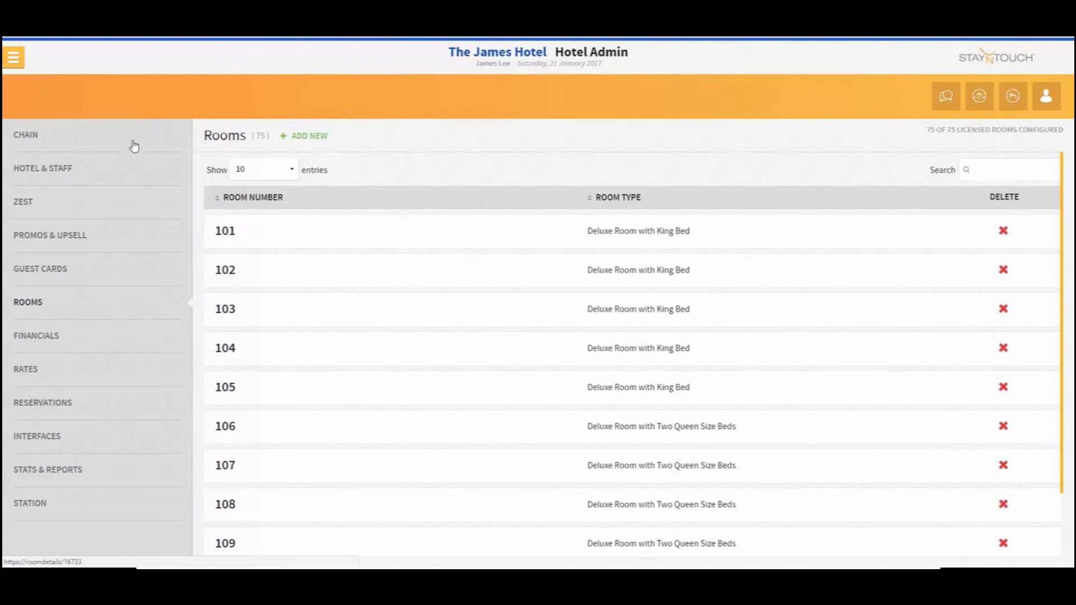
In User Setup, set Housekeeper One's working shift to Full Shift and housekeeping section to 01, and save
click(108, 167)
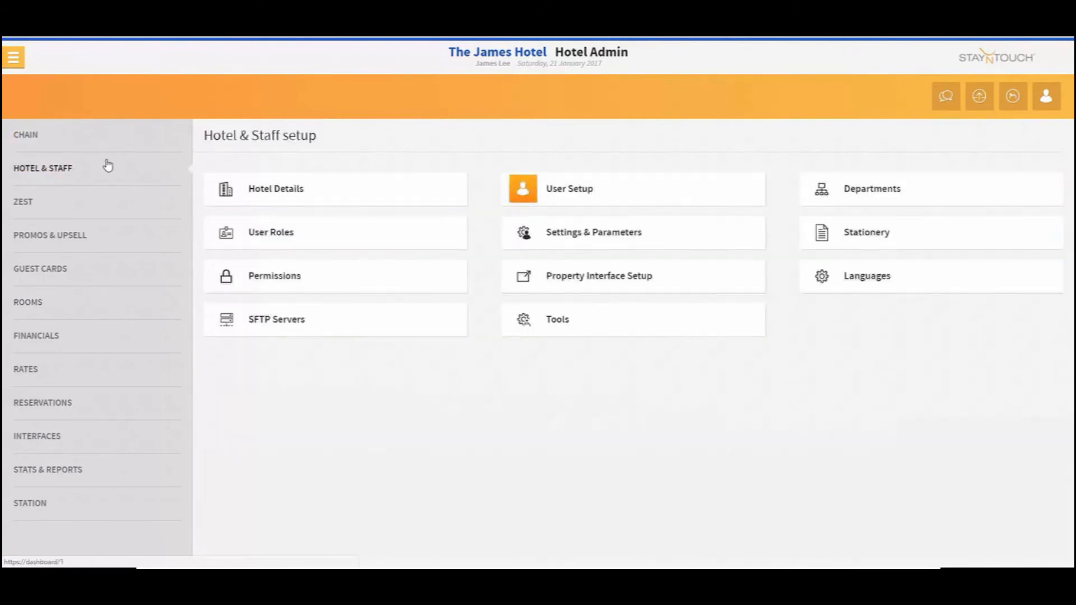
click(578, 187)
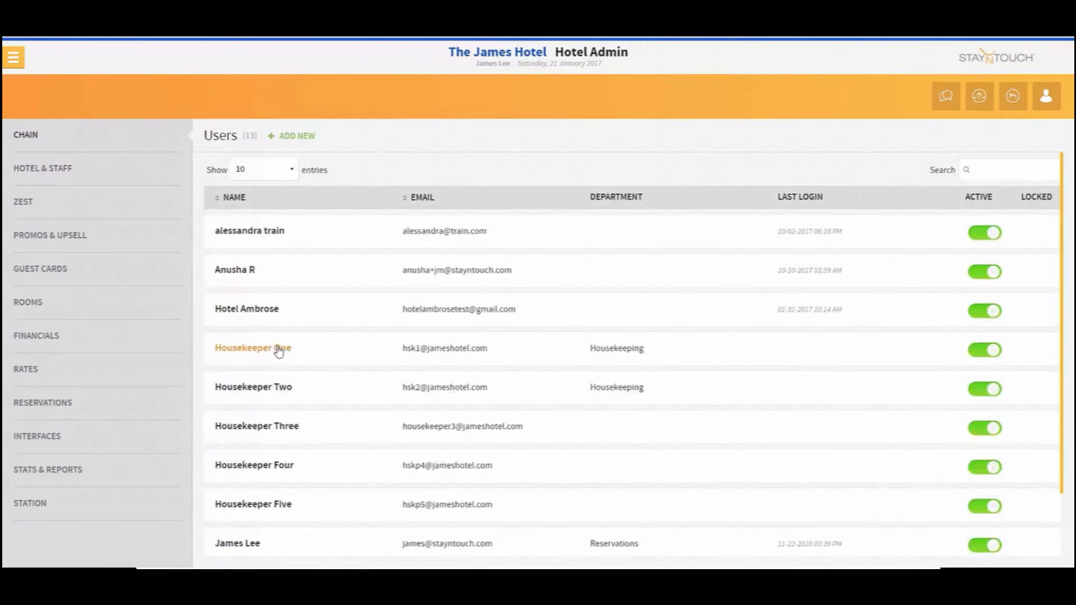
click(274, 349)
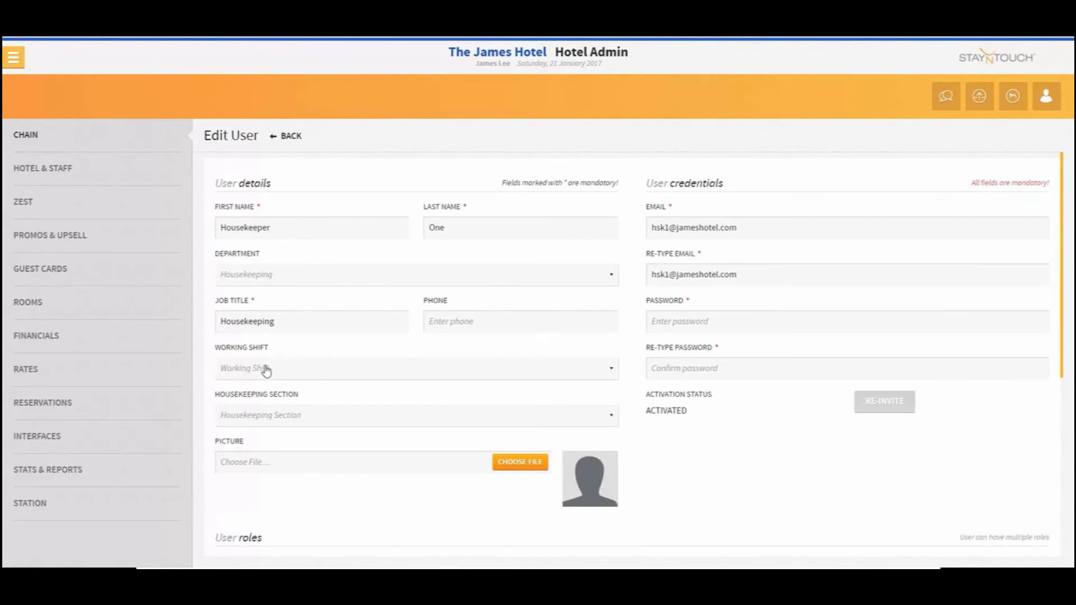
click(266, 370)
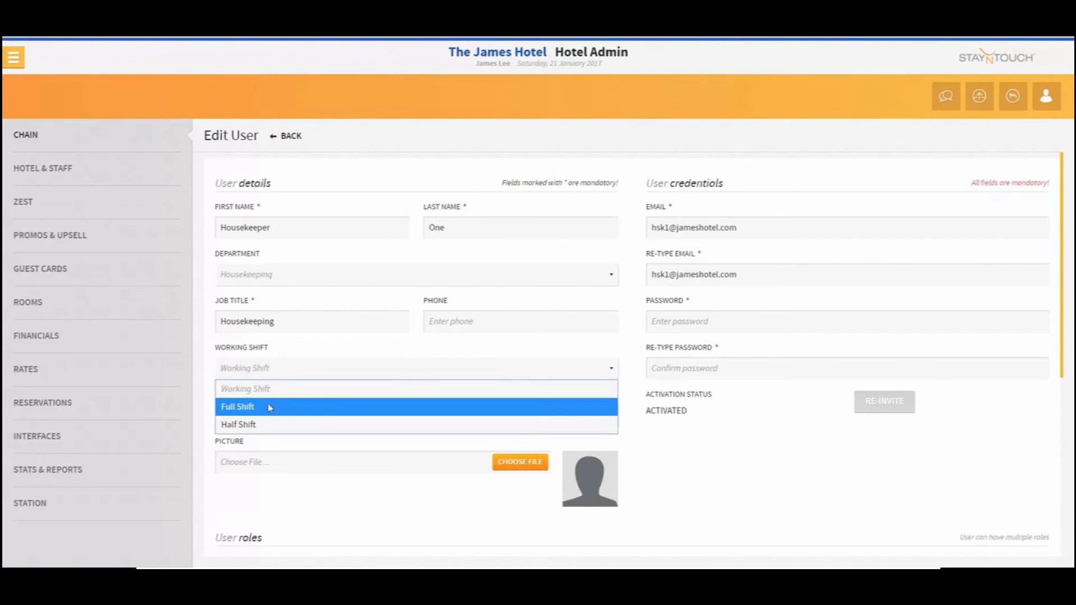
click(271, 407)
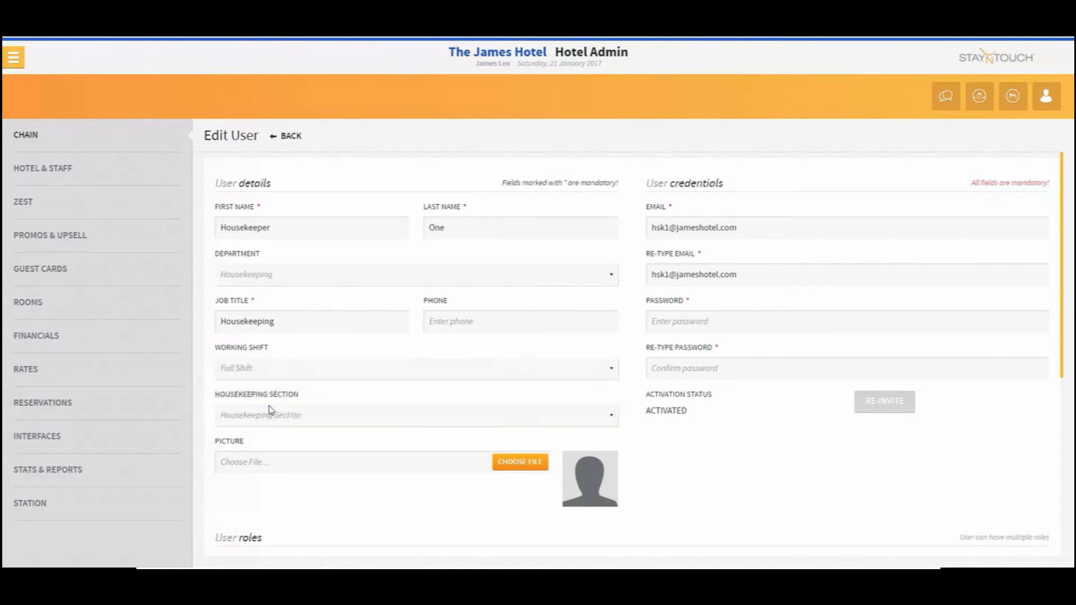
click(276, 421)
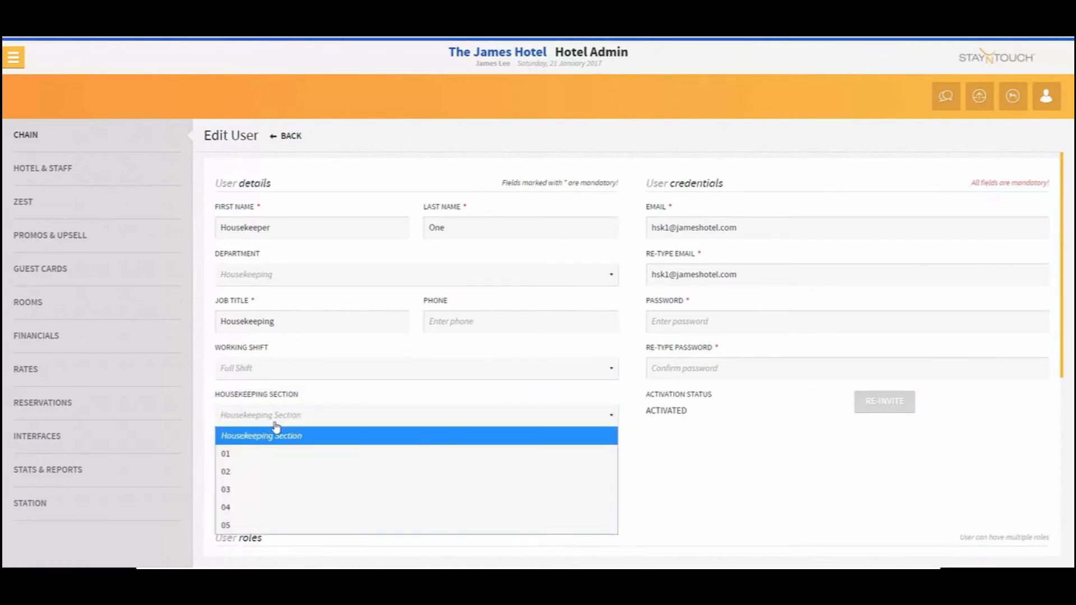
click(274, 455)
scroll(681, 494, down, 8)
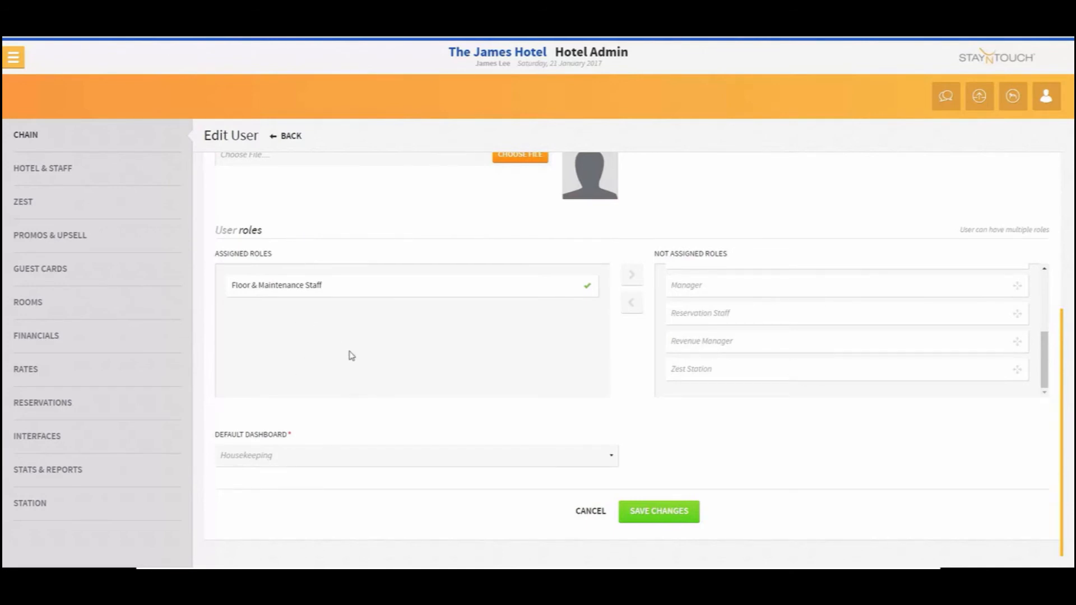
scroll(521, 355, up, 3)
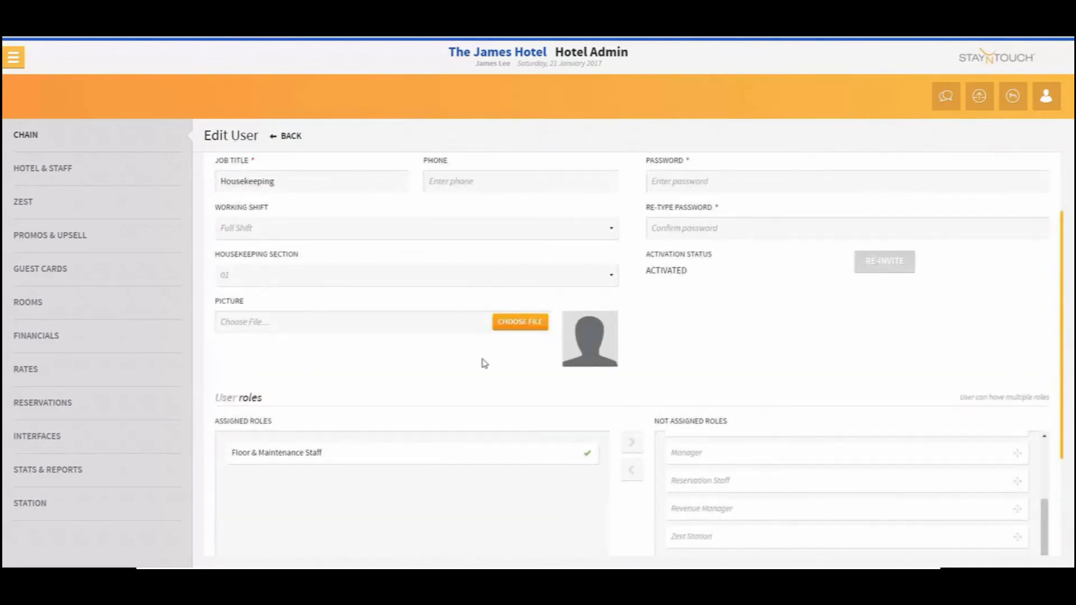
scroll(412, 399, up, 3)
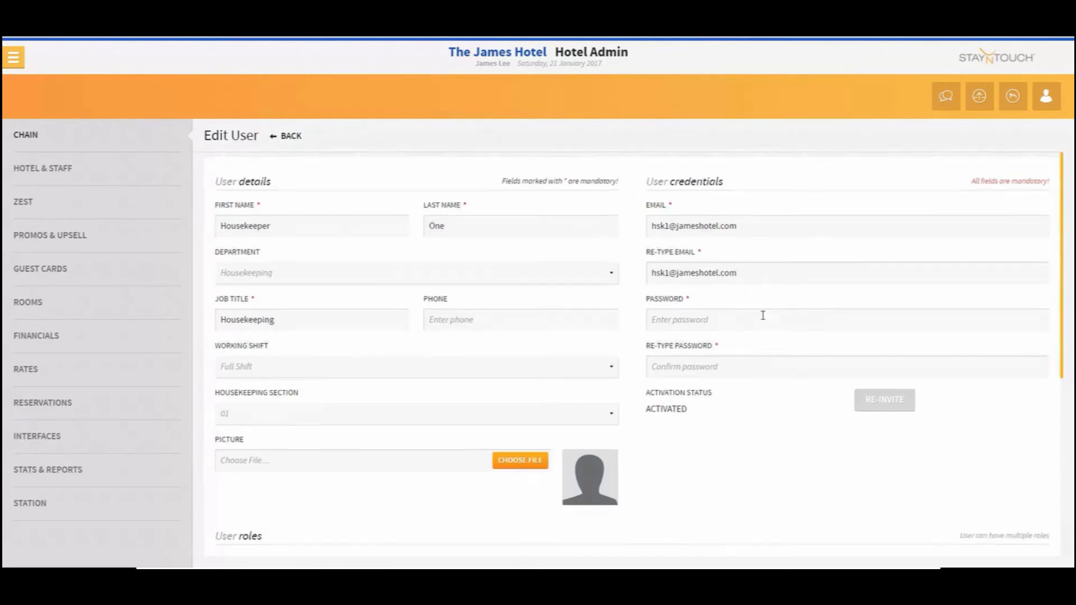
scroll(716, 360, down, 5)
scroll(446, 359, up, 3)
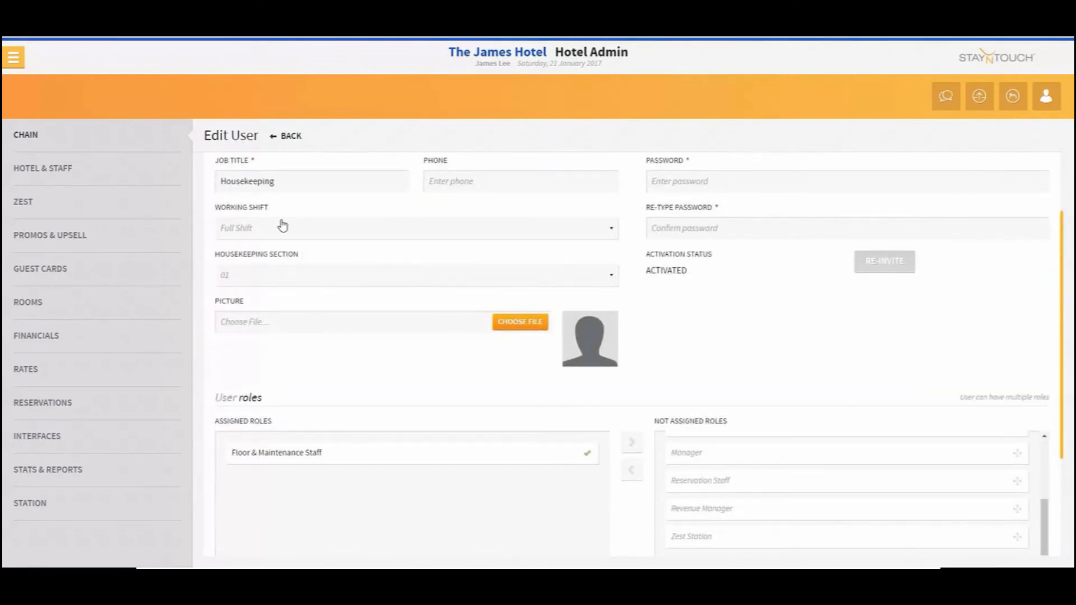
scroll(494, 373, down, 3)
click(665, 525)
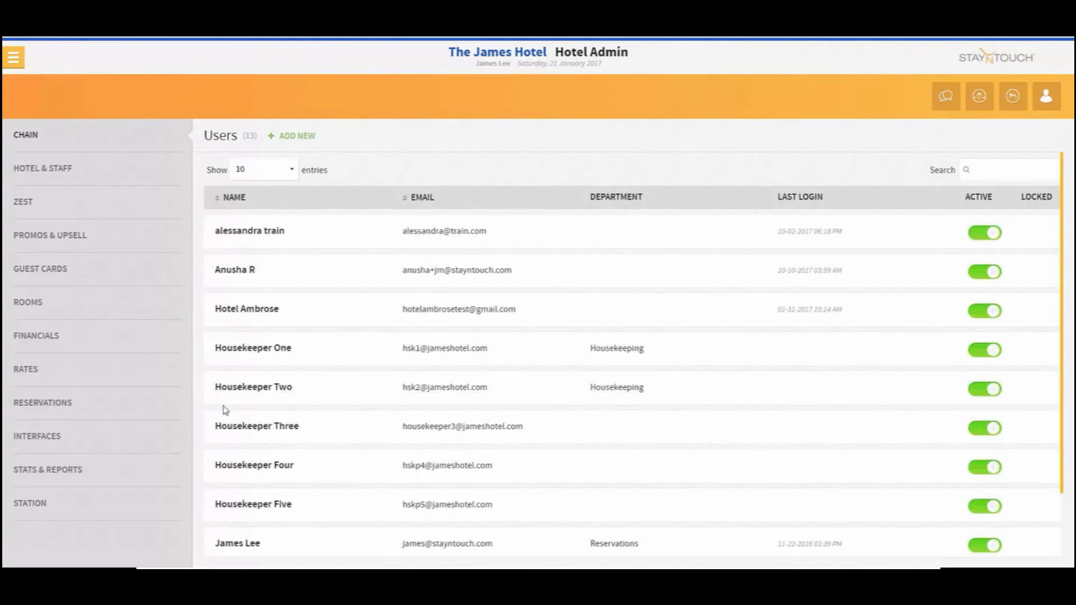
Set Housekeeper Two's working shift to Full Shift and housekeeping section to 02, and save the user
click(257, 387)
click(288, 370)
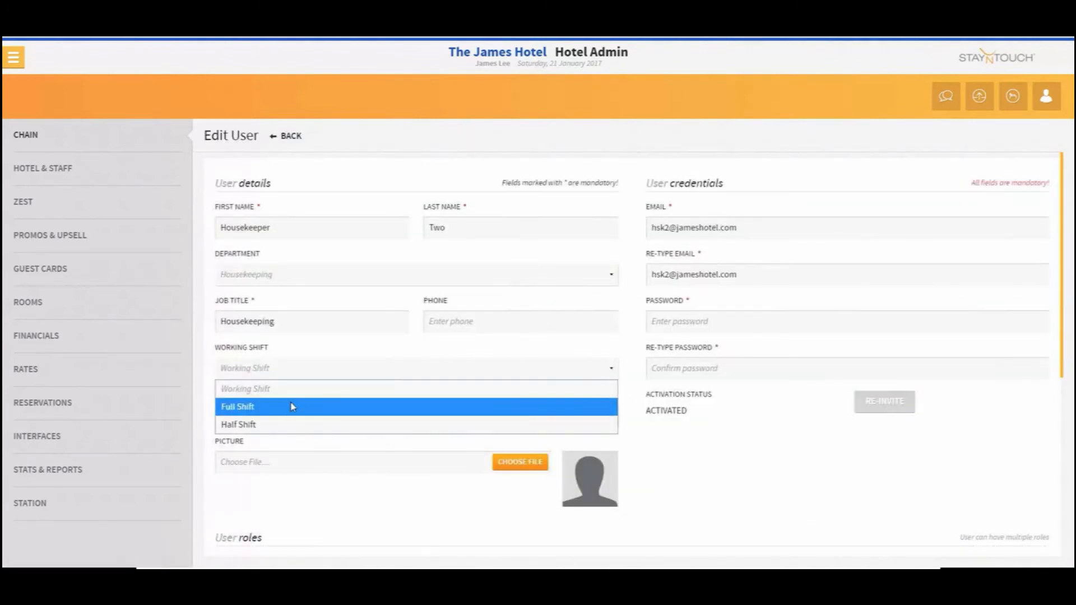
click(298, 415)
click(312, 419)
click(336, 474)
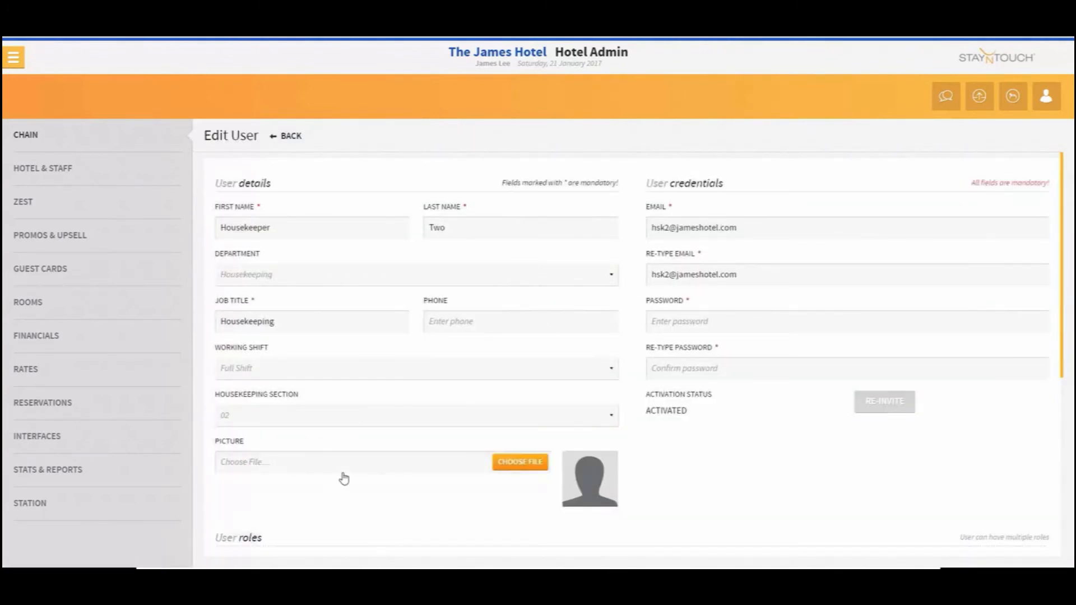
click(519, 463)
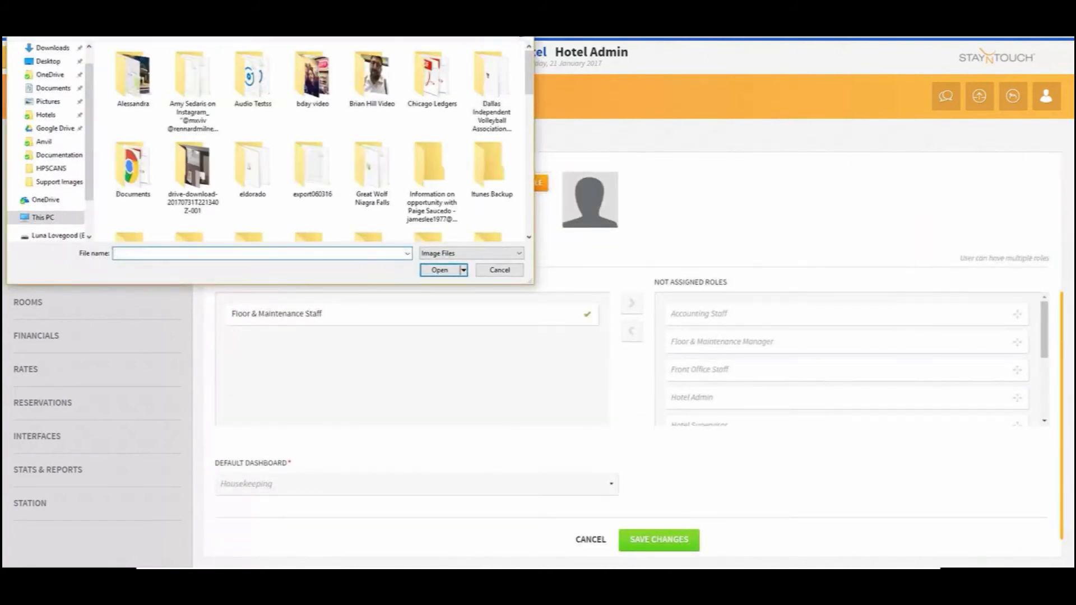
key(Escape)
click(634, 540)
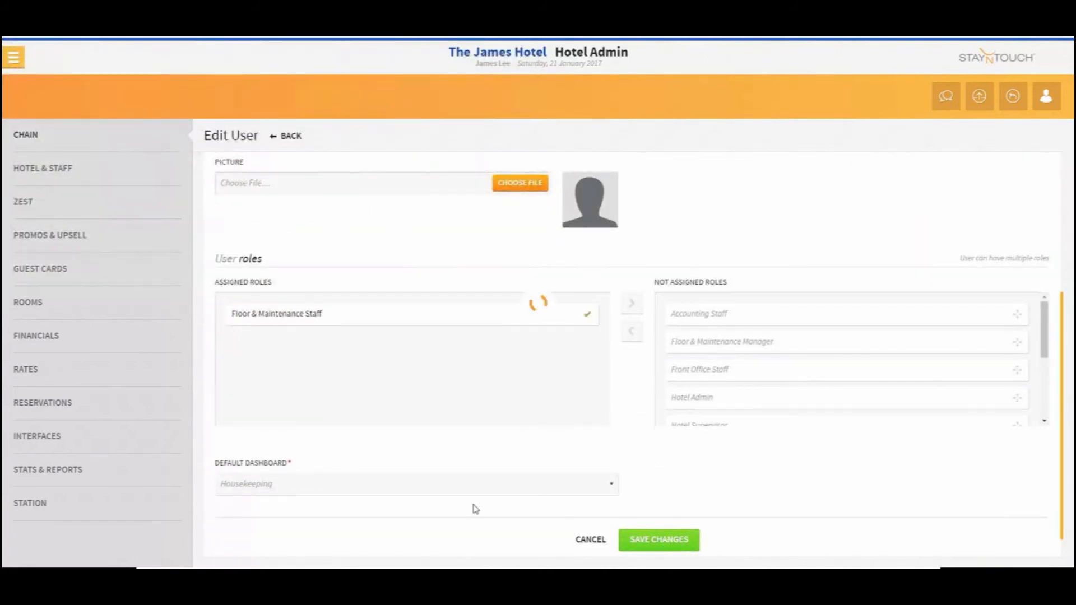
Set Housekeeper Three's working shift to Full Shift and housekeeping section to 03, and save the user
scroll(375, 329, down, 3)
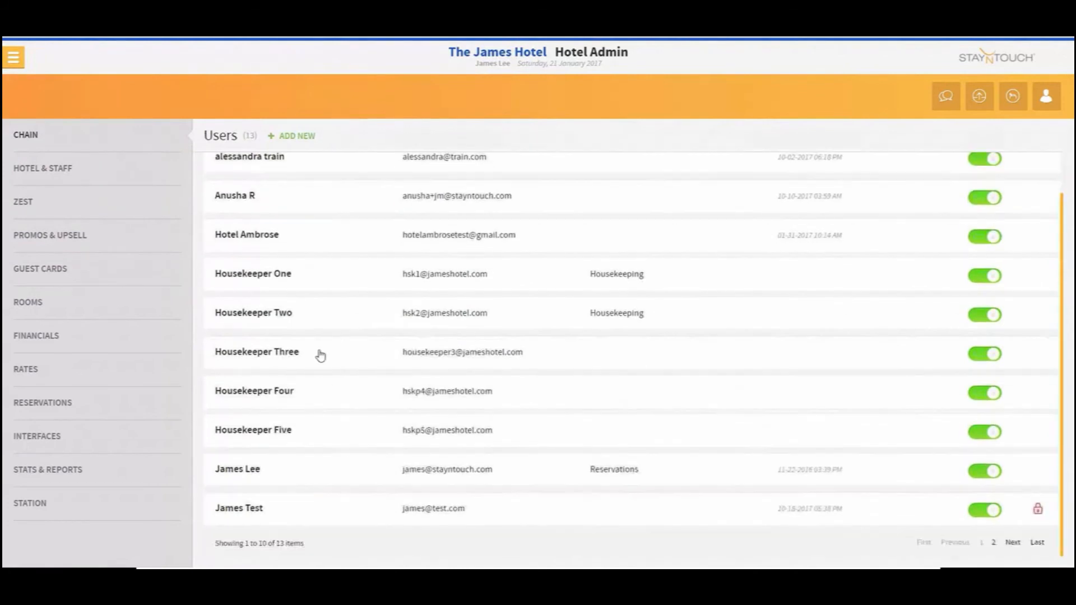
click(305, 351)
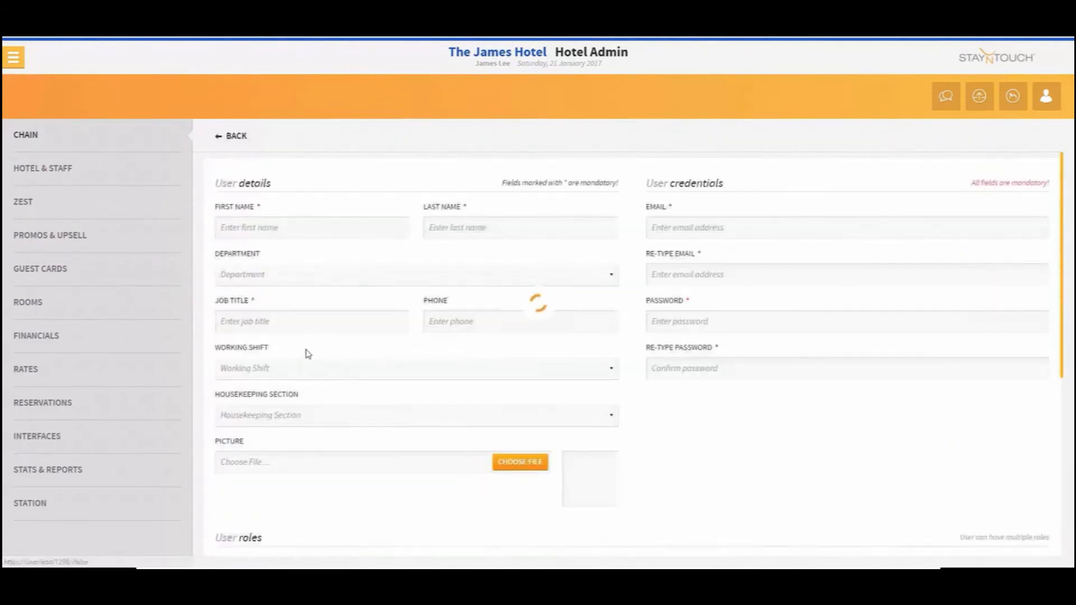
click(350, 370)
click(336, 412)
click(333, 416)
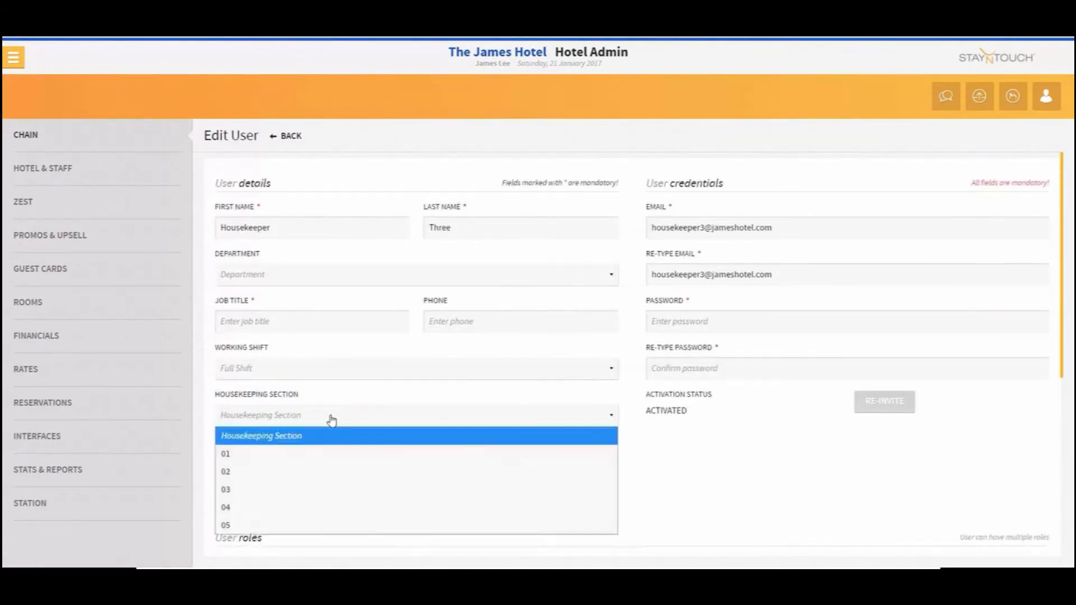
click(328, 489)
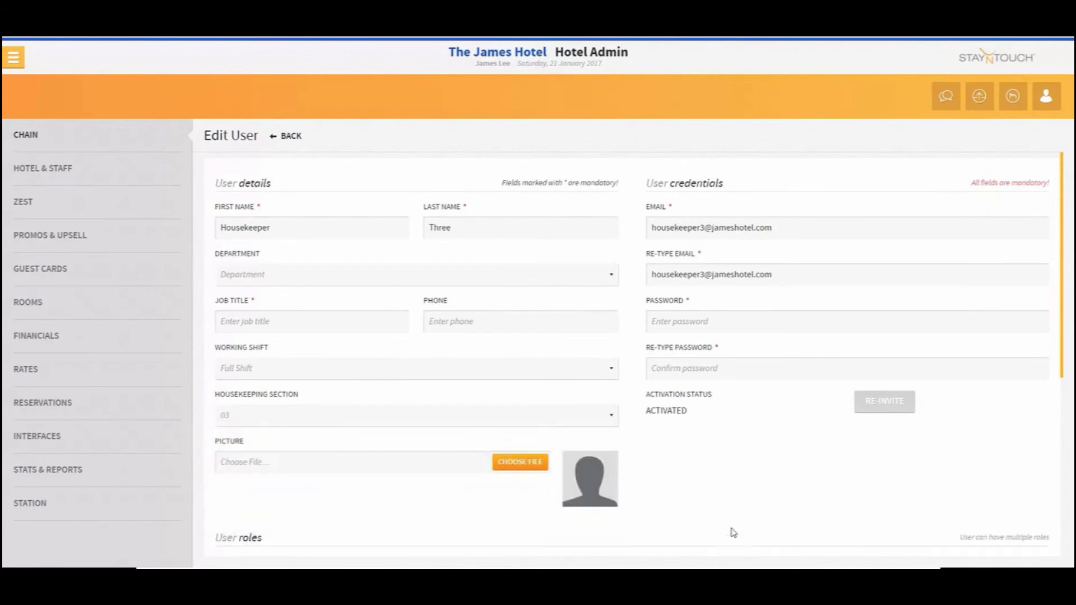
scroll(729, 527, down, 5)
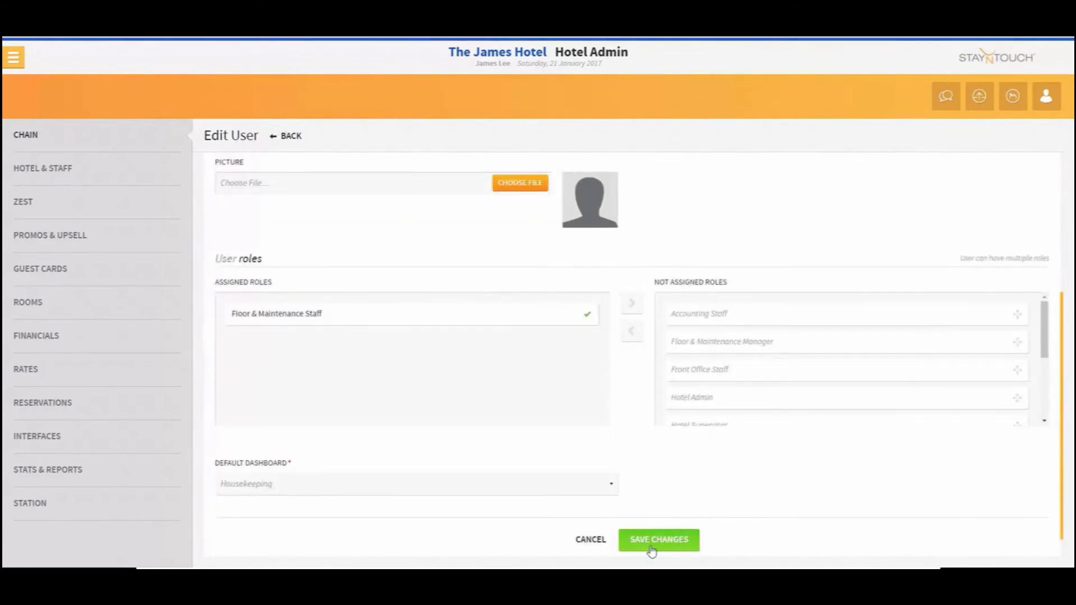
click(652, 547)
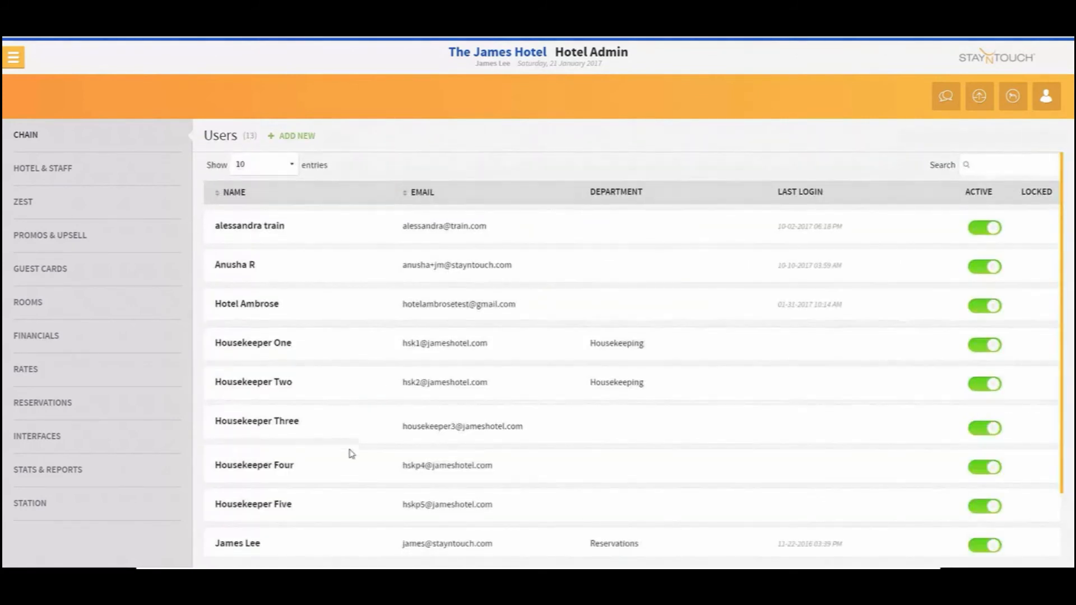
Set Housekeeper Four's working shift to Full Shift and housekeeping section to 04, and save the user
click(337, 414)
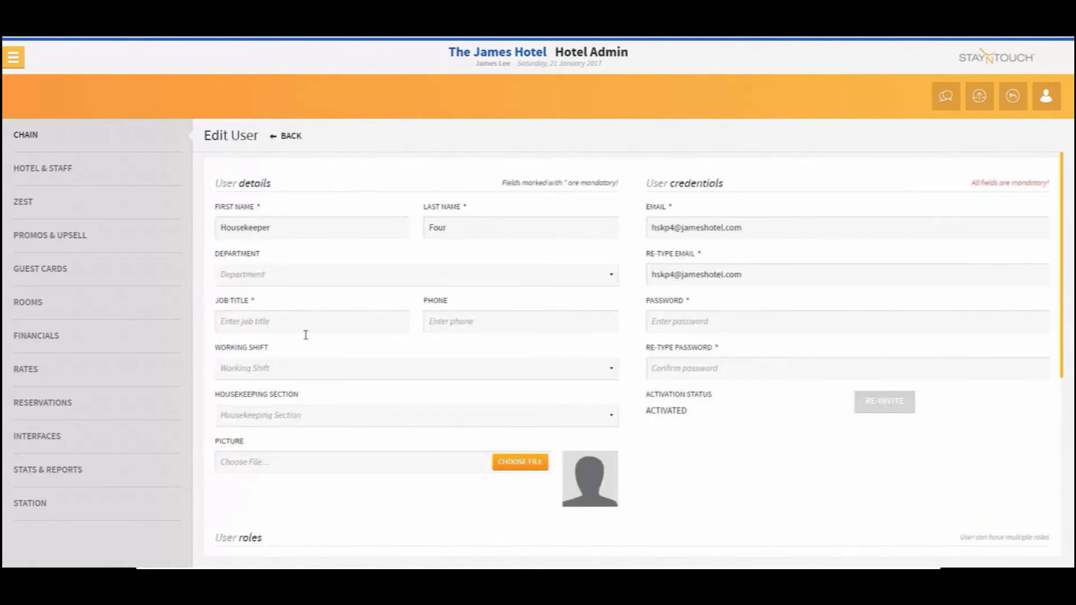
click(325, 372)
click(323, 408)
click(323, 419)
click(328, 508)
scroll(653, 518, down, 3)
scroll(644, 519, down, 5)
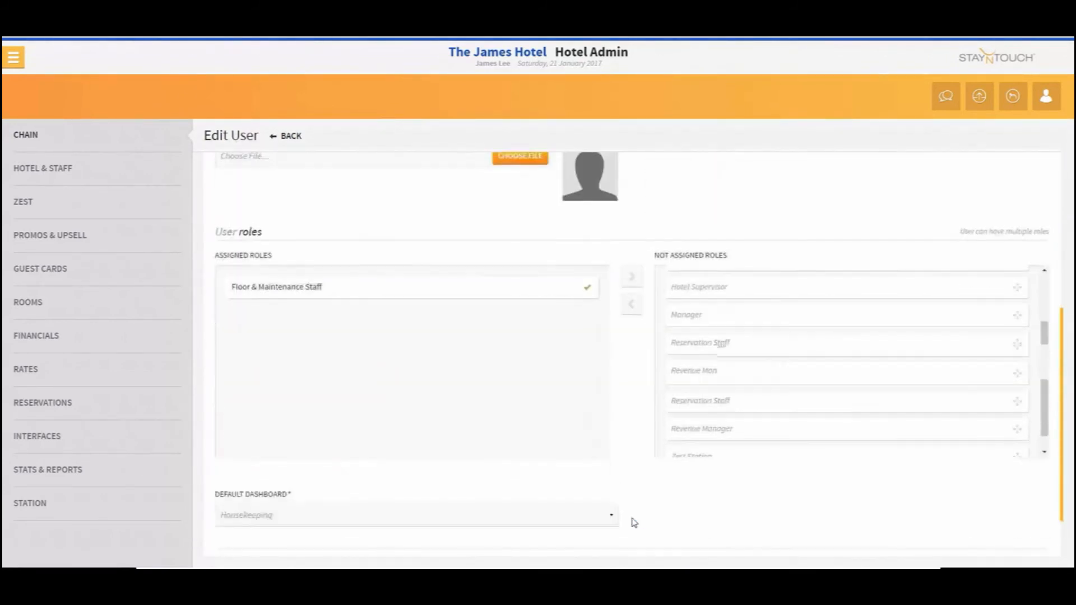
click(660, 512)
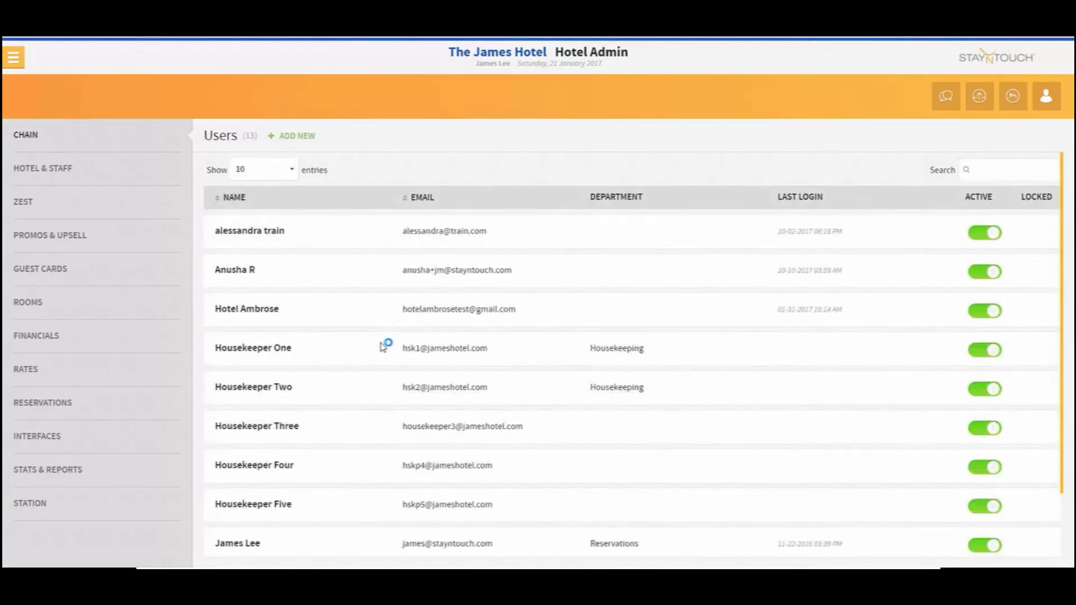
Set Housekeeper Five's working shift to Full Shift and housekeeping section to 05, and save the user
scroll(348, 381, down, 1)
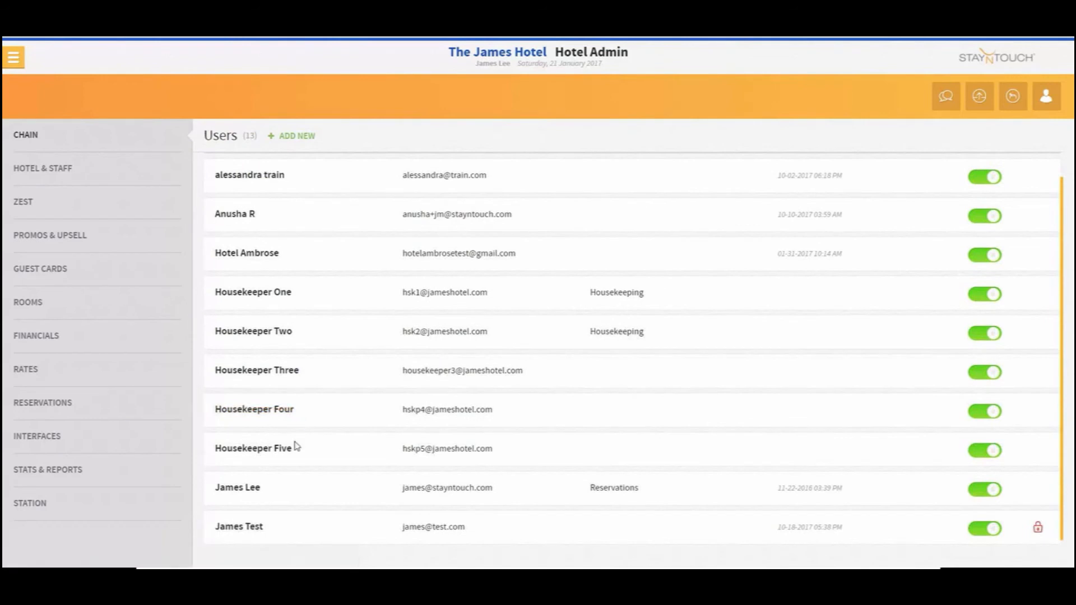
click(297, 453)
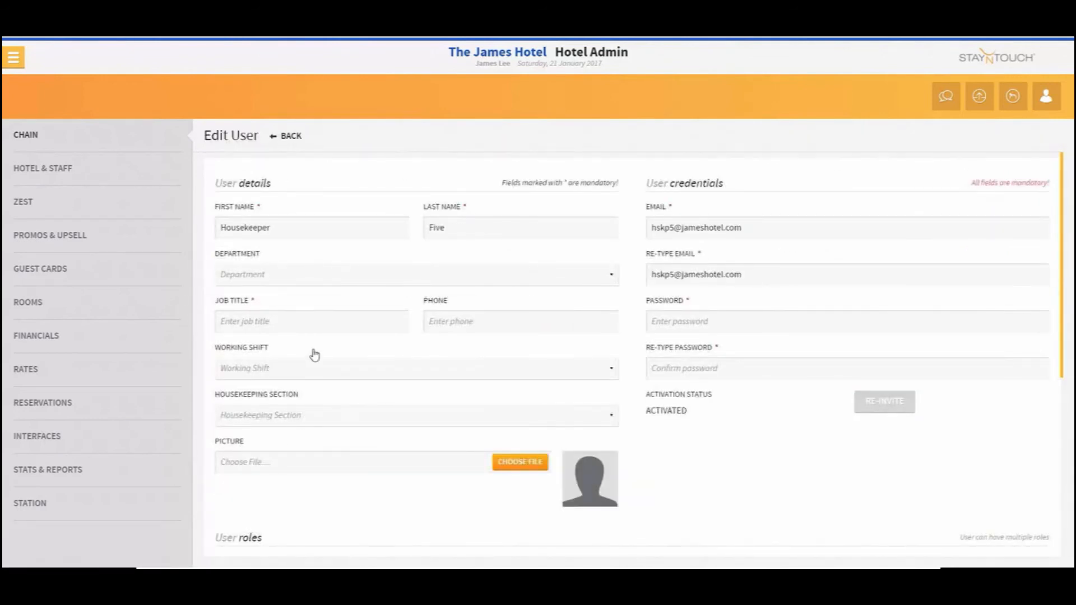
click(313, 370)
click(310, 407)
click(310, 415)
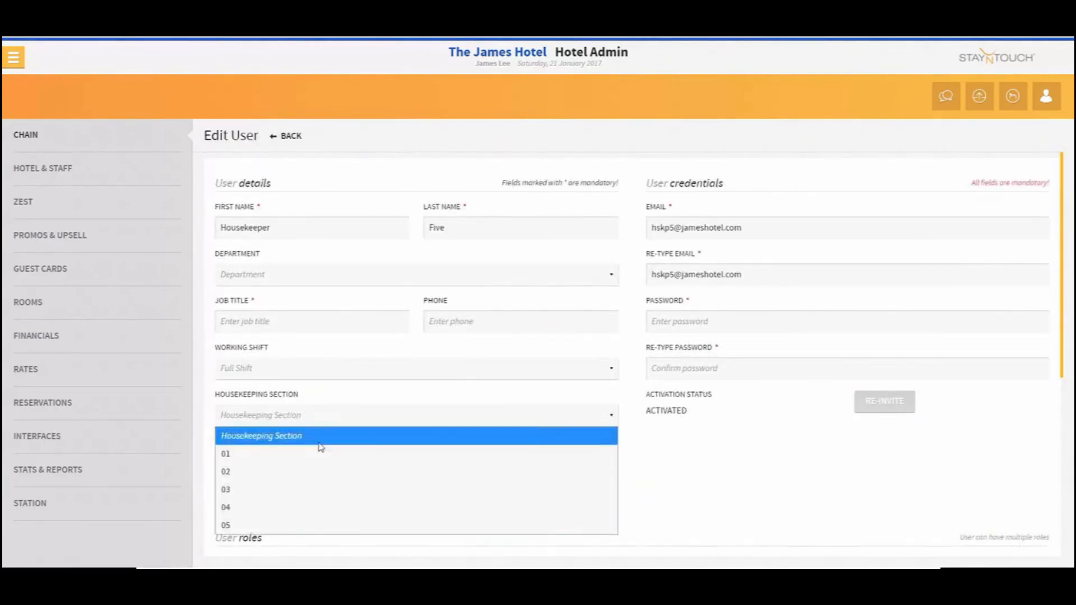
click(305, 525)
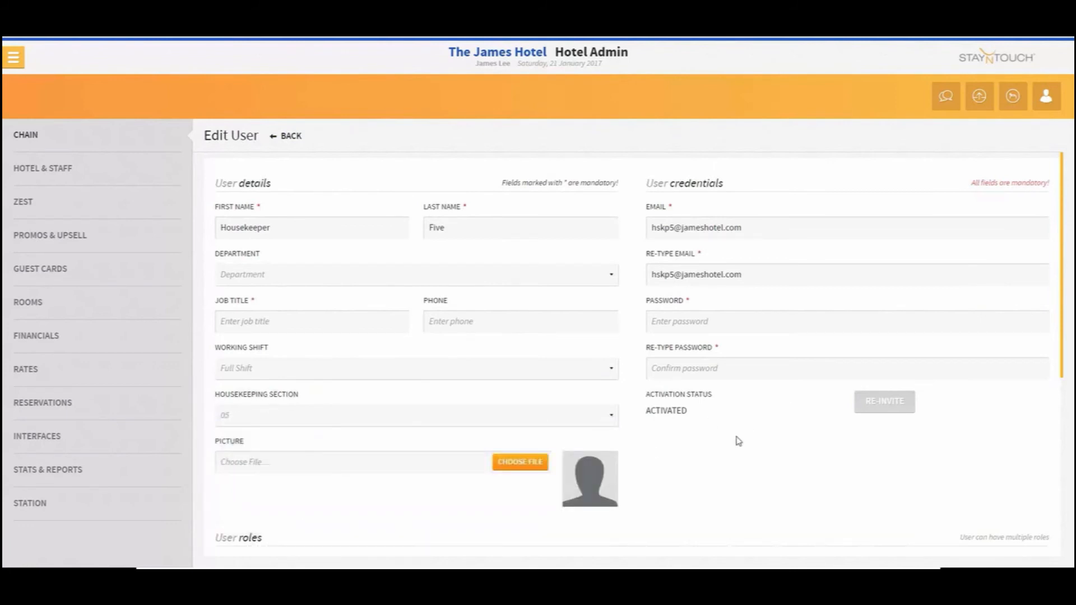
scroll(739, 442, down, 5)
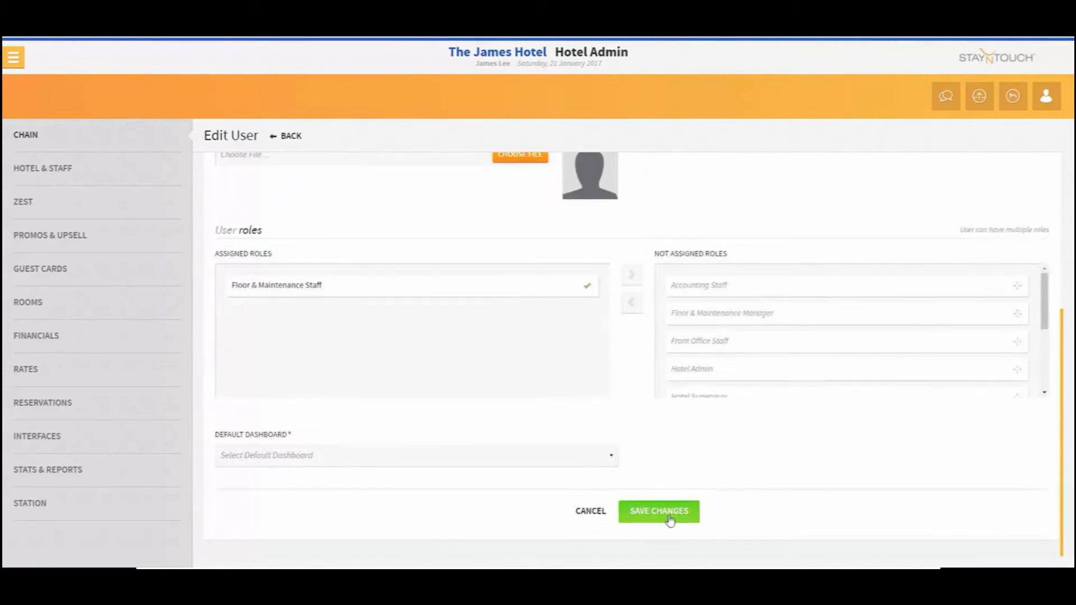
click(667, 512)
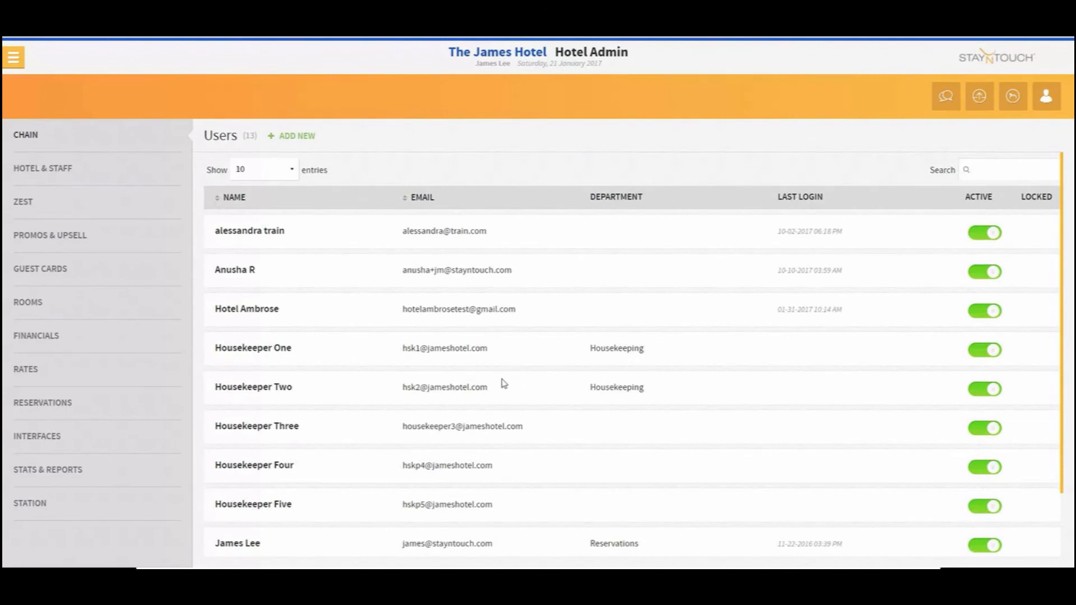
Open End of Day and try to start it, verifying with the account password
click(15, 57)
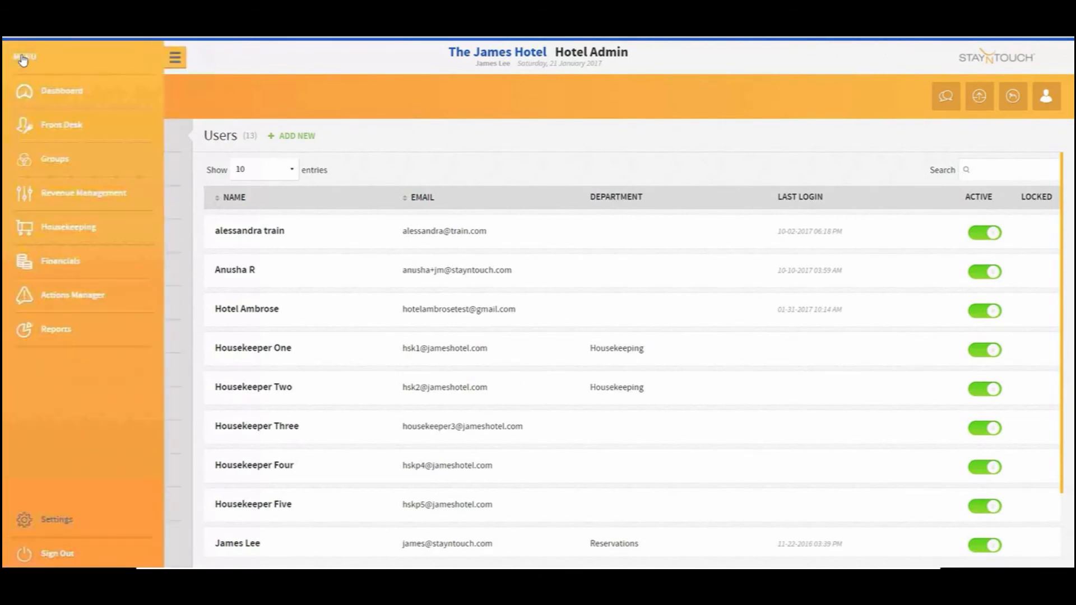
click(83, 127)
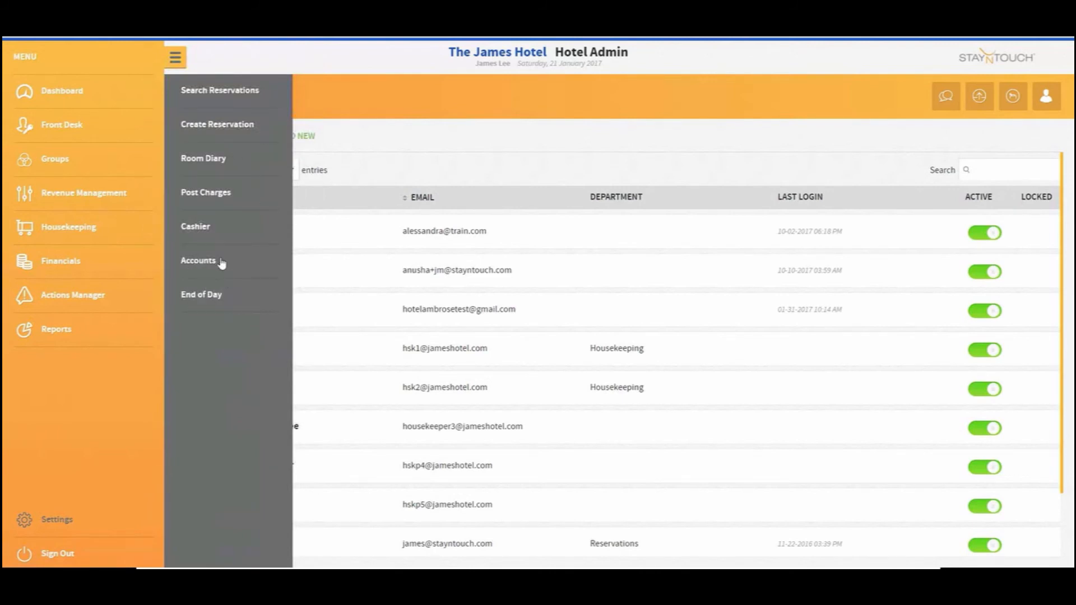
click(212, 296)
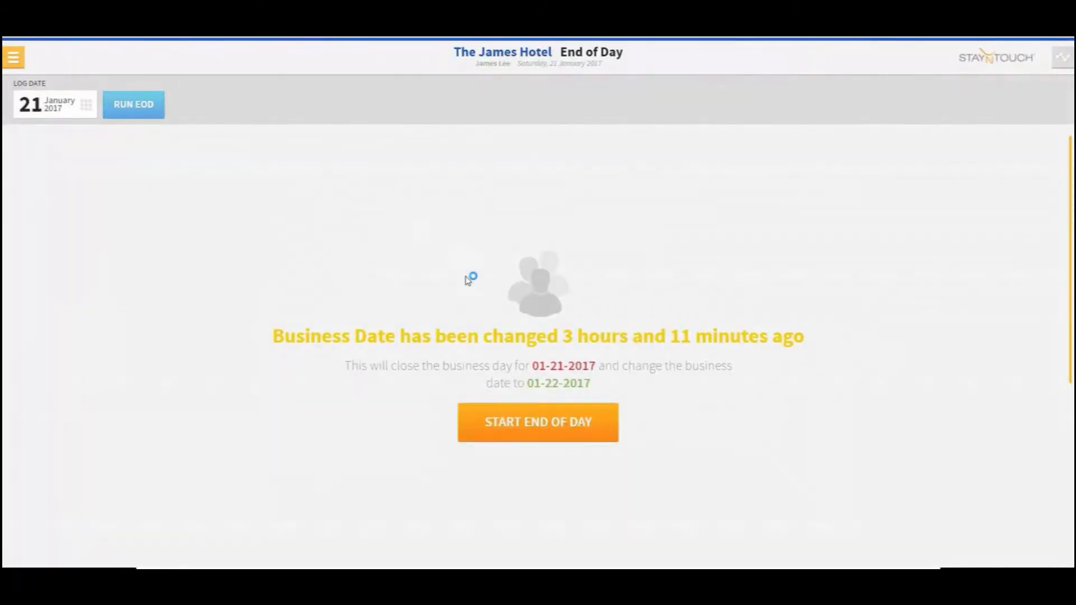
click(523, 428)
click(511, 285)
text(***)
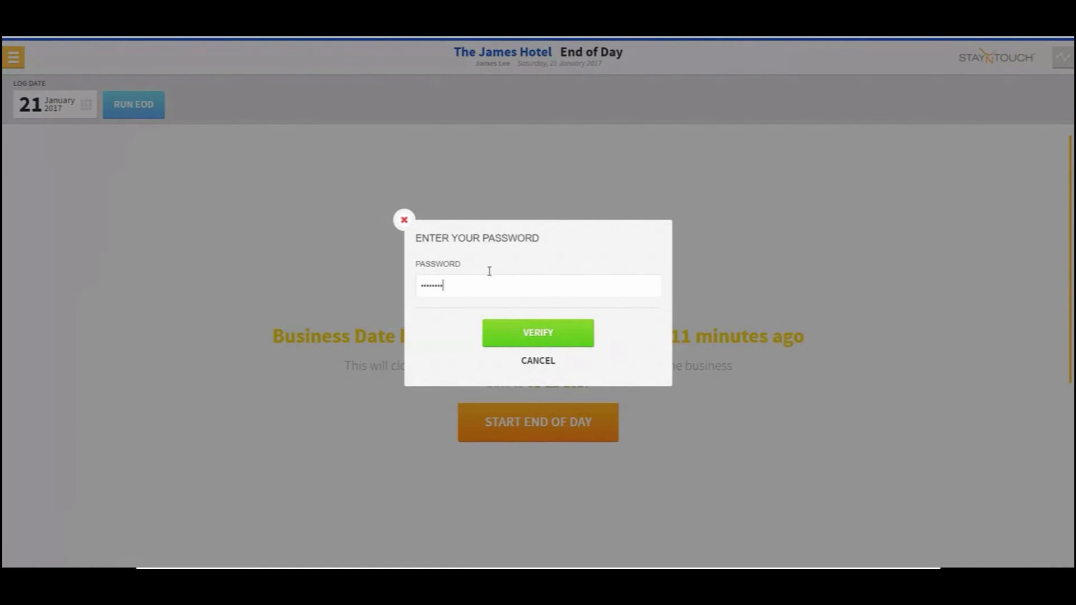
click(532, 330)
click(866, 95)
click(641, 355)
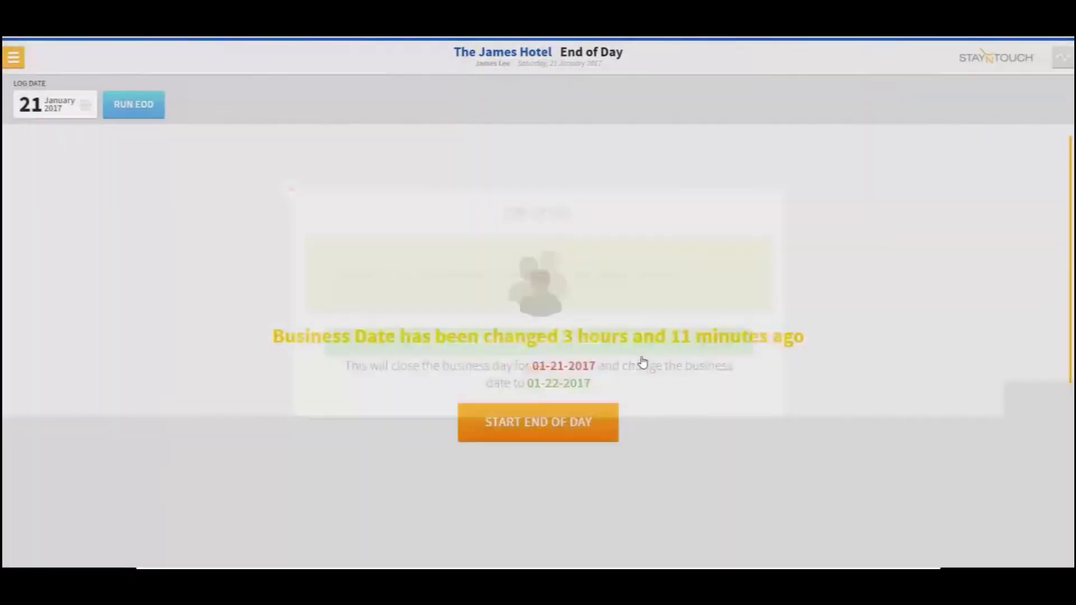
Start End of Day again, re-enter the account password, and run the End of Day process to close the business day
click(586, 432)
click(498, 282)
text(***)
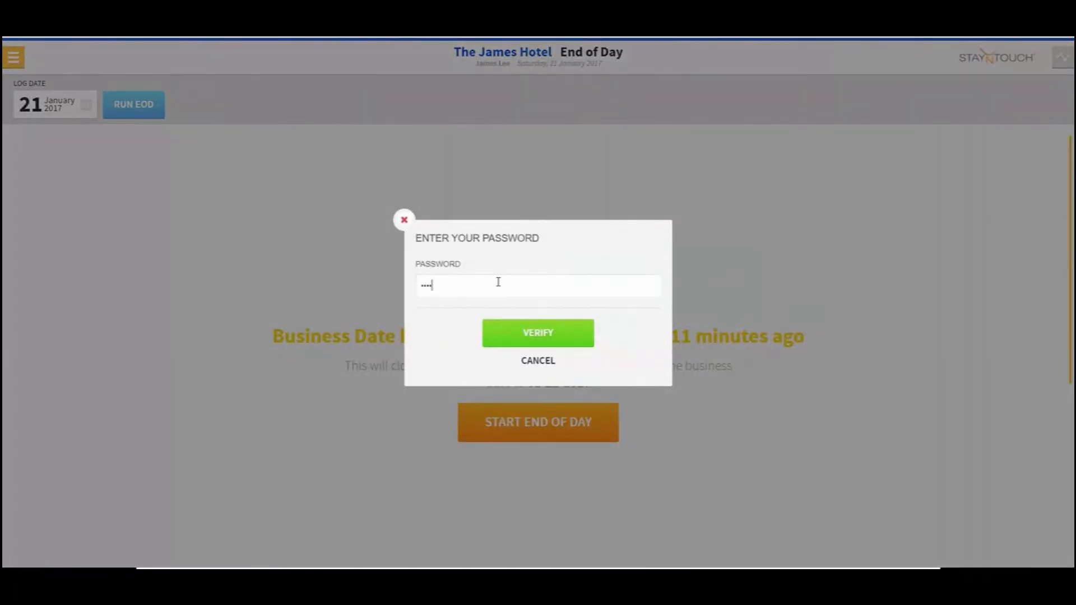
click(536, 332)
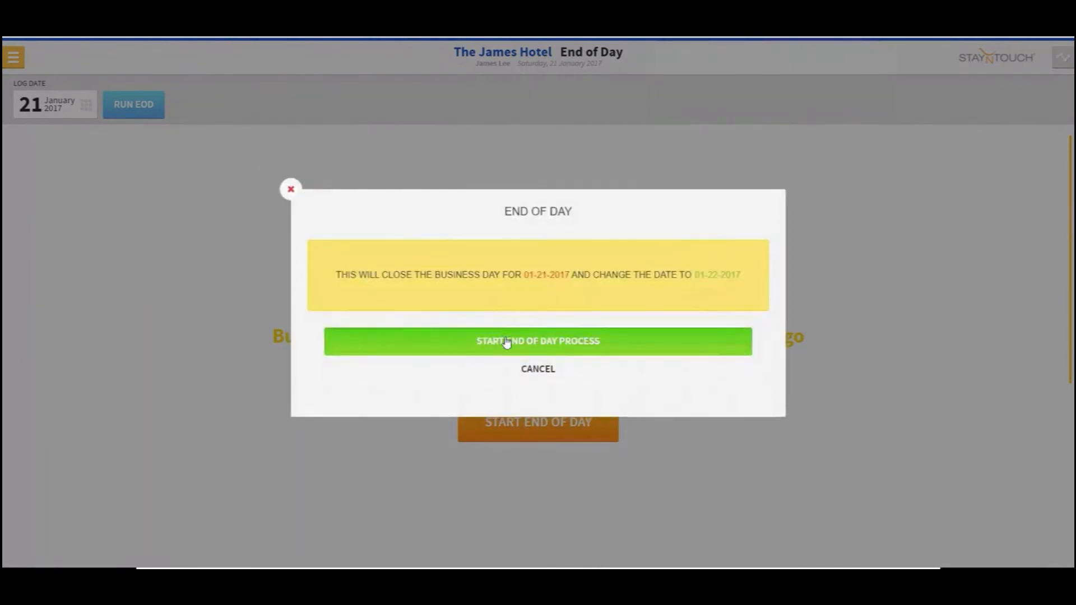
click(527, 342)
click(536, 304)
click(531, 357)
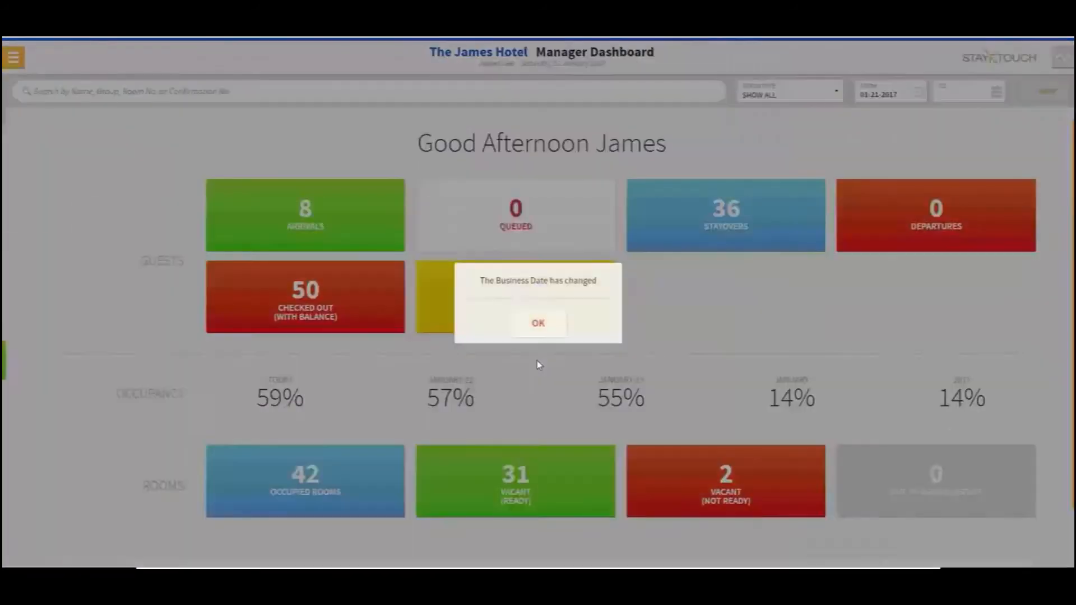
click(538, 324)
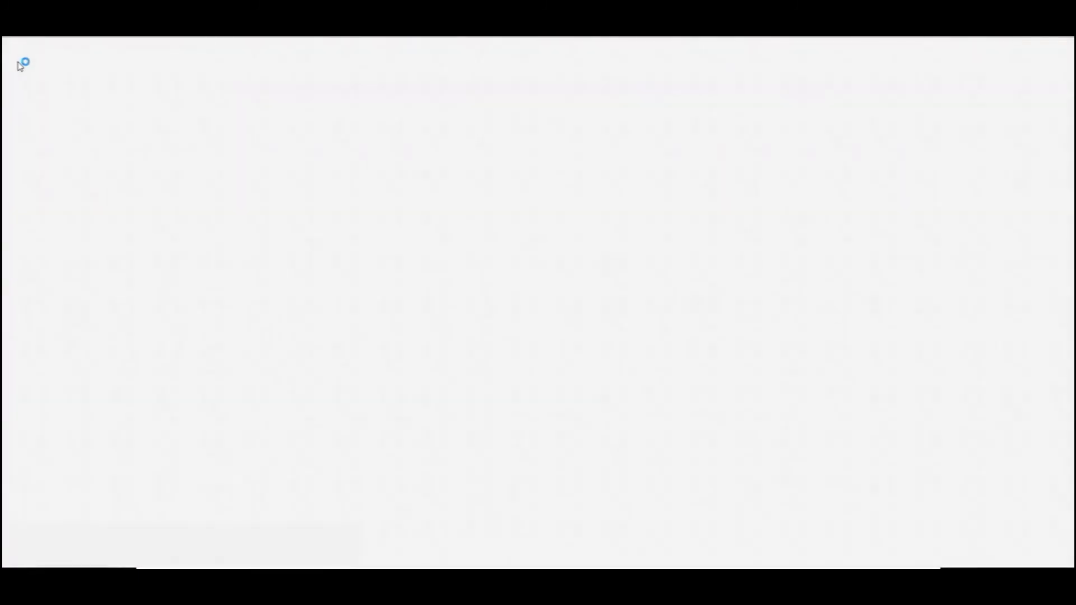
Open the housekeeping work sheets, show only Housekeepers One, Two and Three, and auto-assign the rooms
click(12, 56)
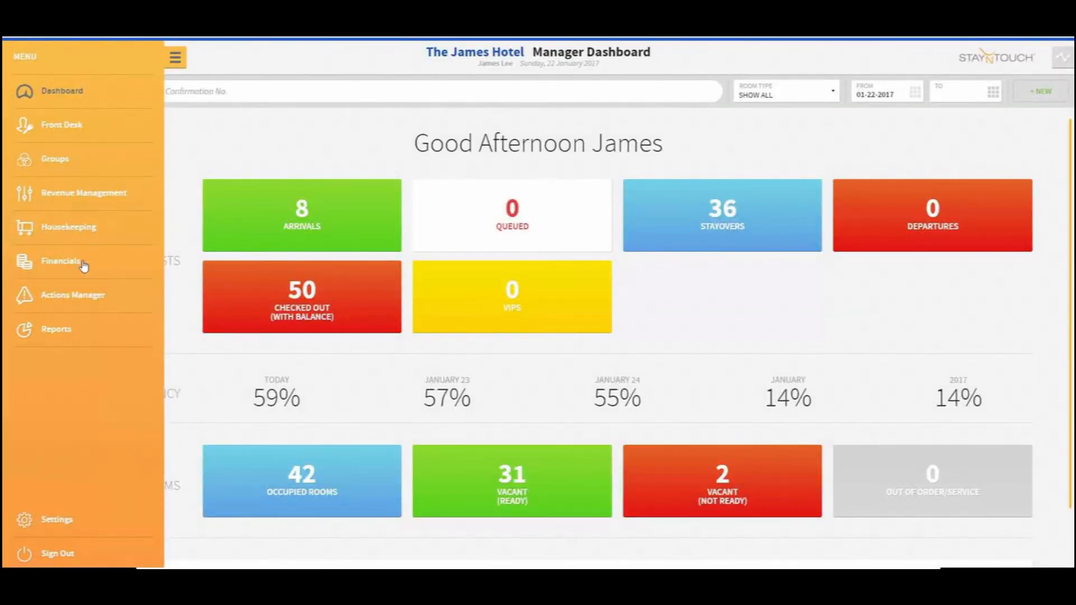
click(81, 230)
click(262, 120)
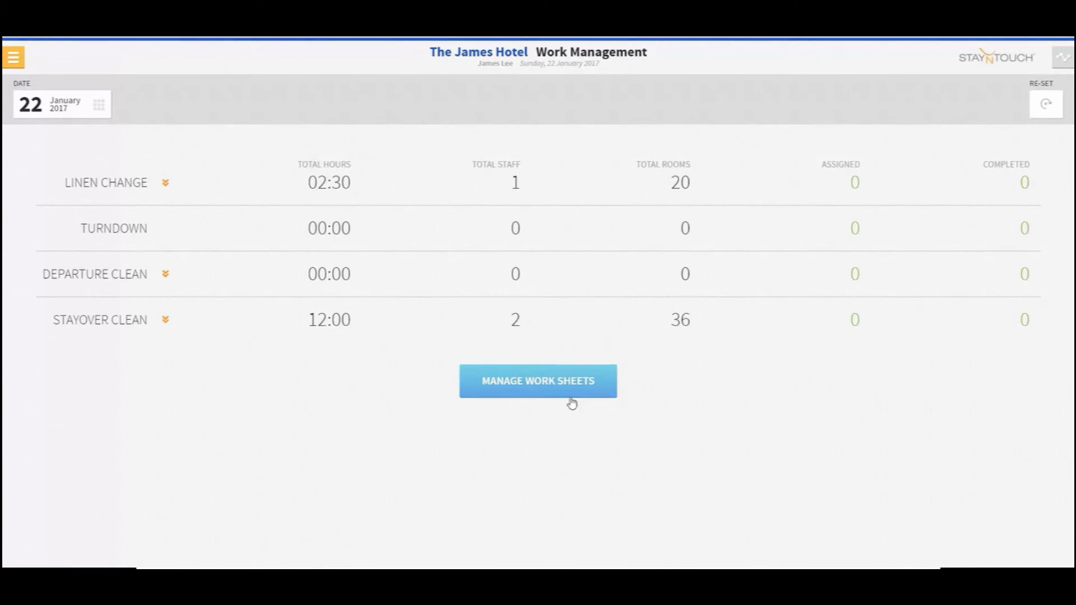
click(549, 384)
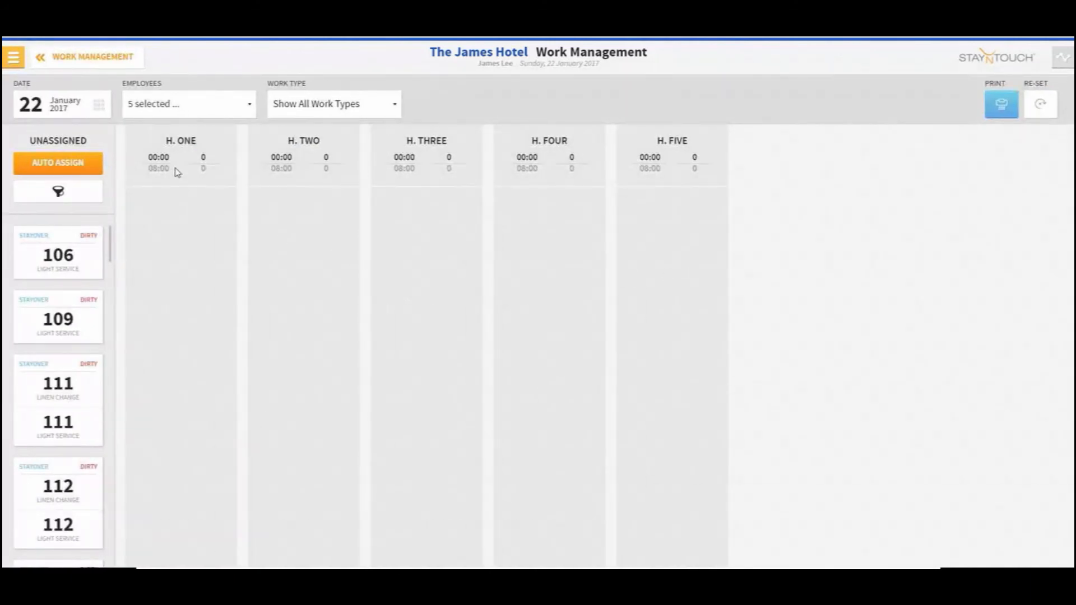
click(194, 110)
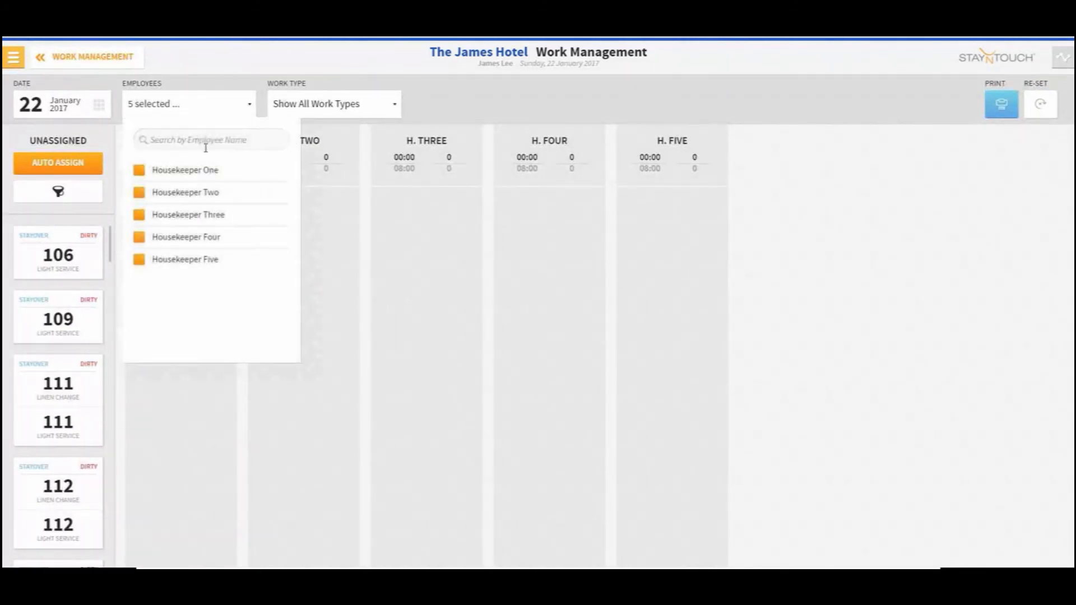
click(193, 238)
click(189, 266)
click(180, 109)
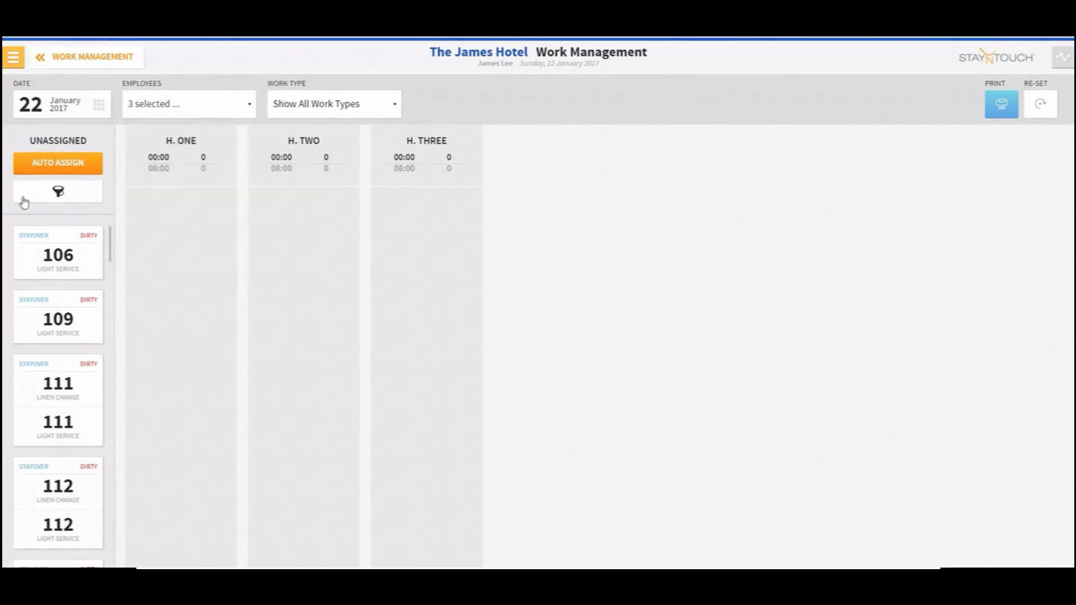
click(66, 164)
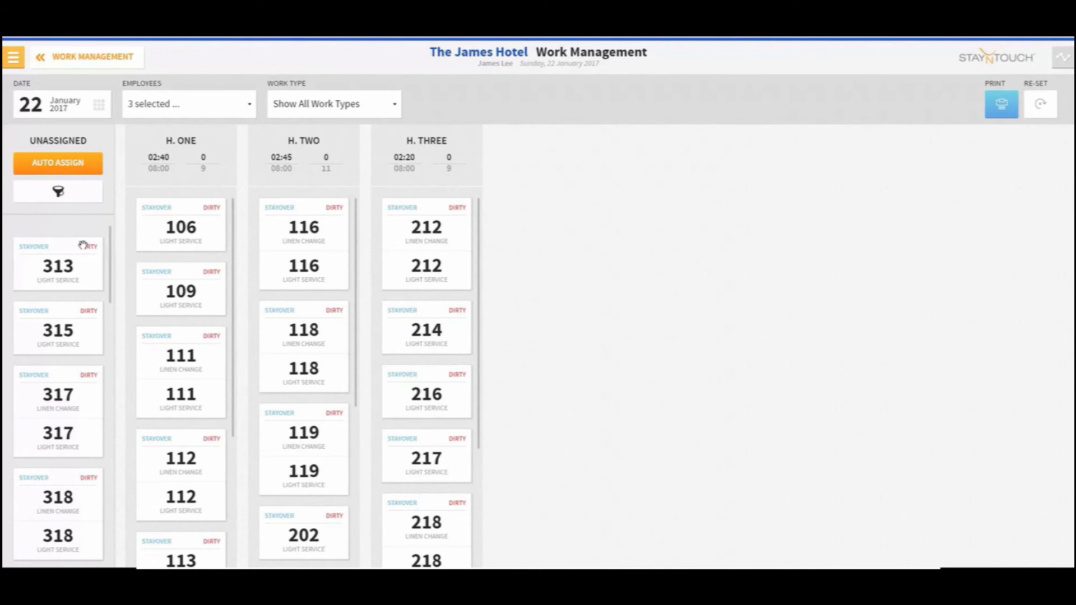
Open Room Status and set room 103's room status to Dirty
click(64, 57)
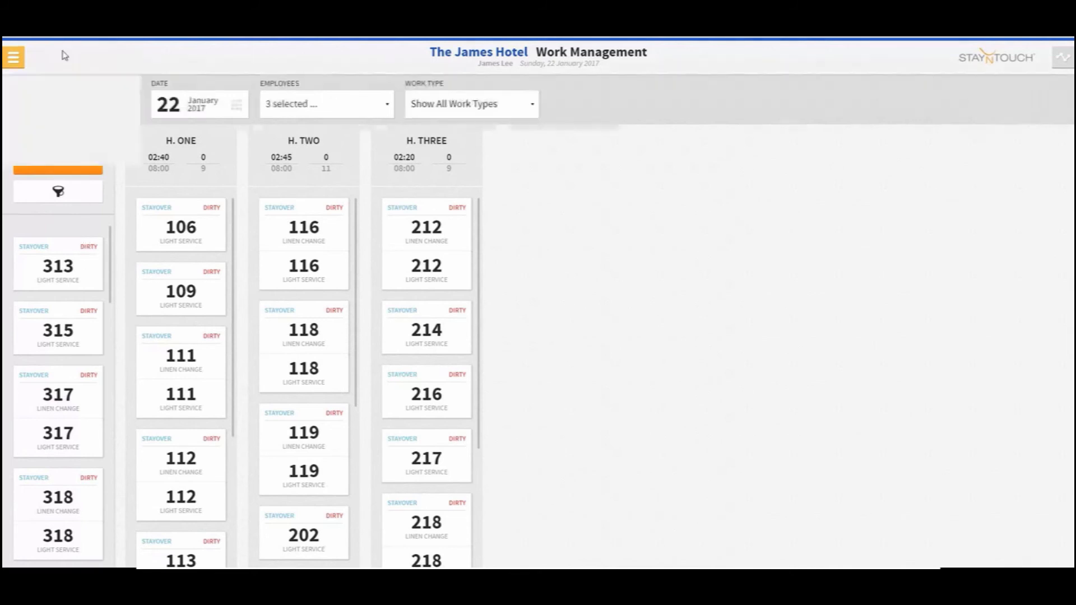
click(13, 57)
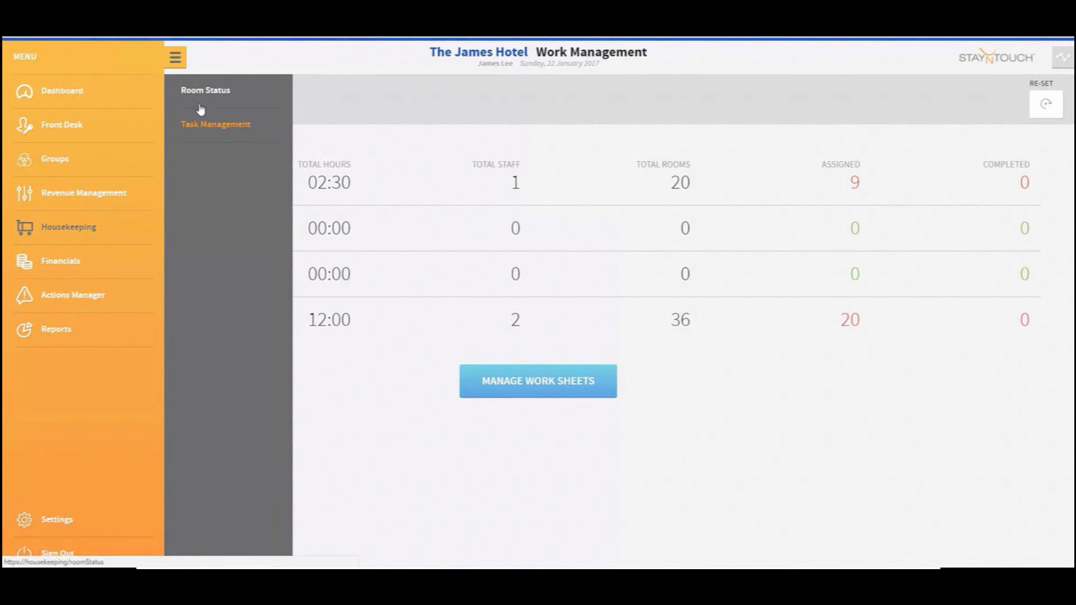
click(225, 96)
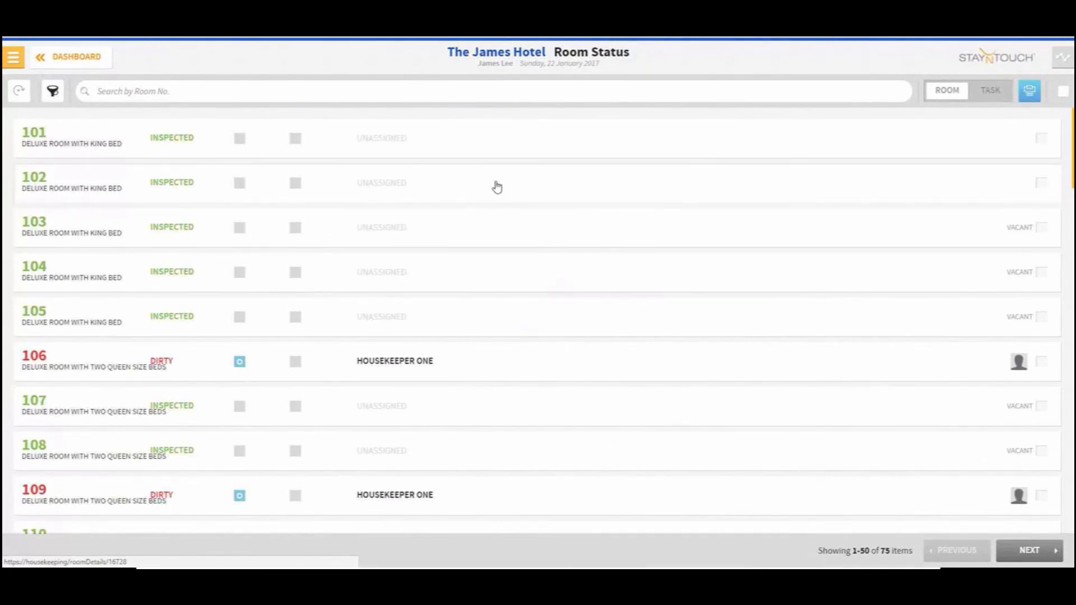
click(112, 232)
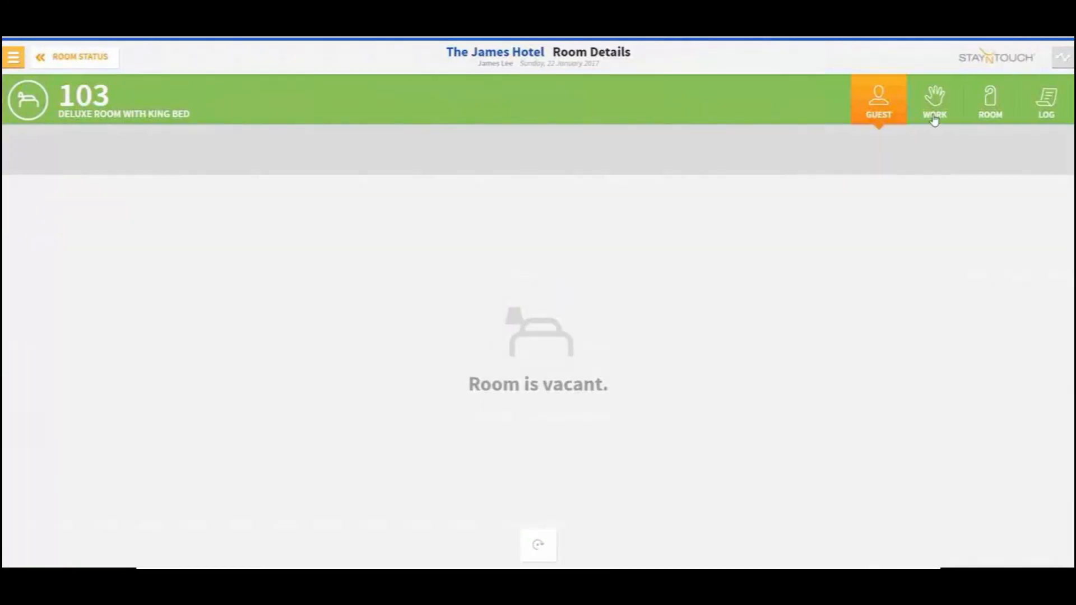
click(925, 122)
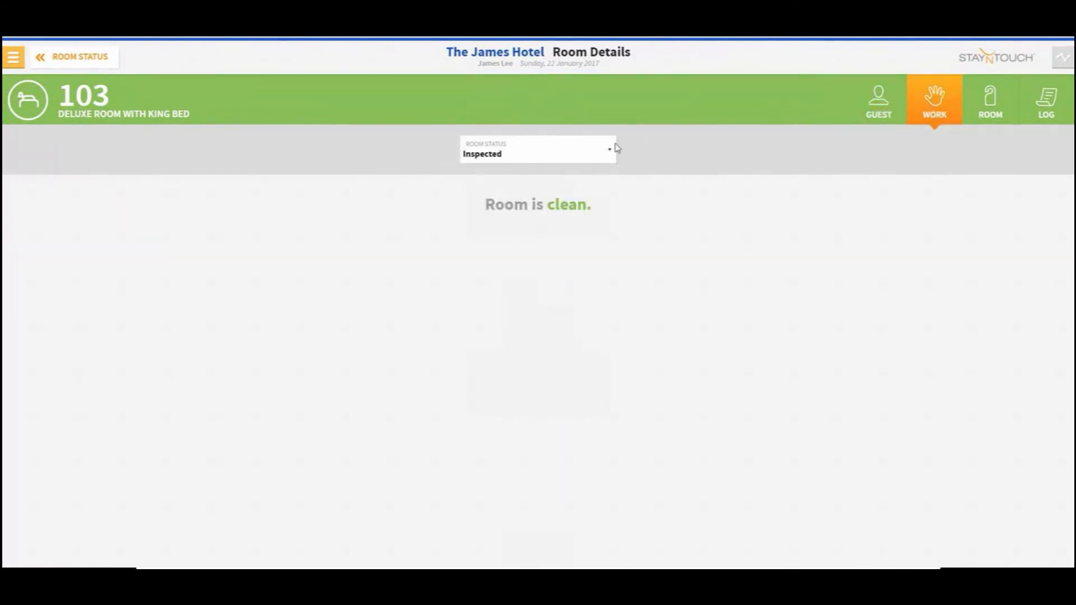
click(583, 149)
click(576, 185)
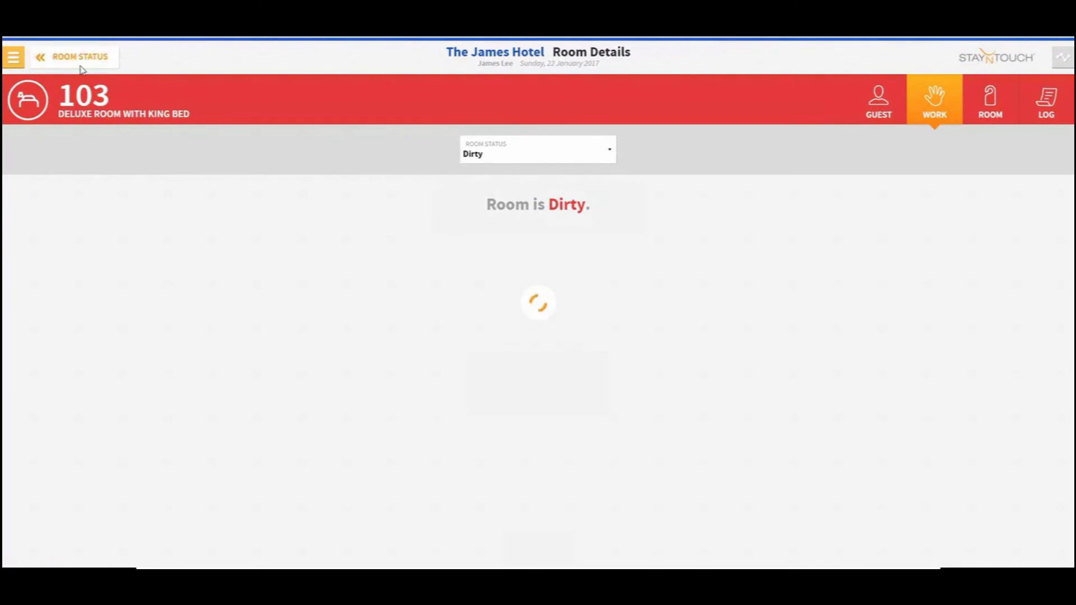
click(41, 57)
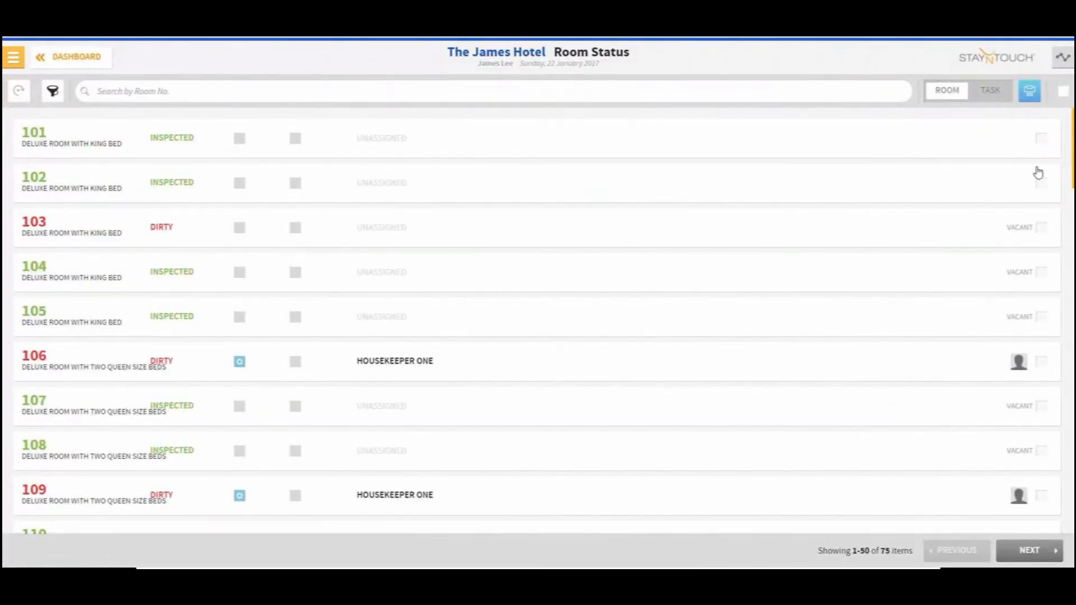
Select rooms 101 to 104 and bulk-update their room status to Dirty
click(1041, 140)
click(1041, 183)
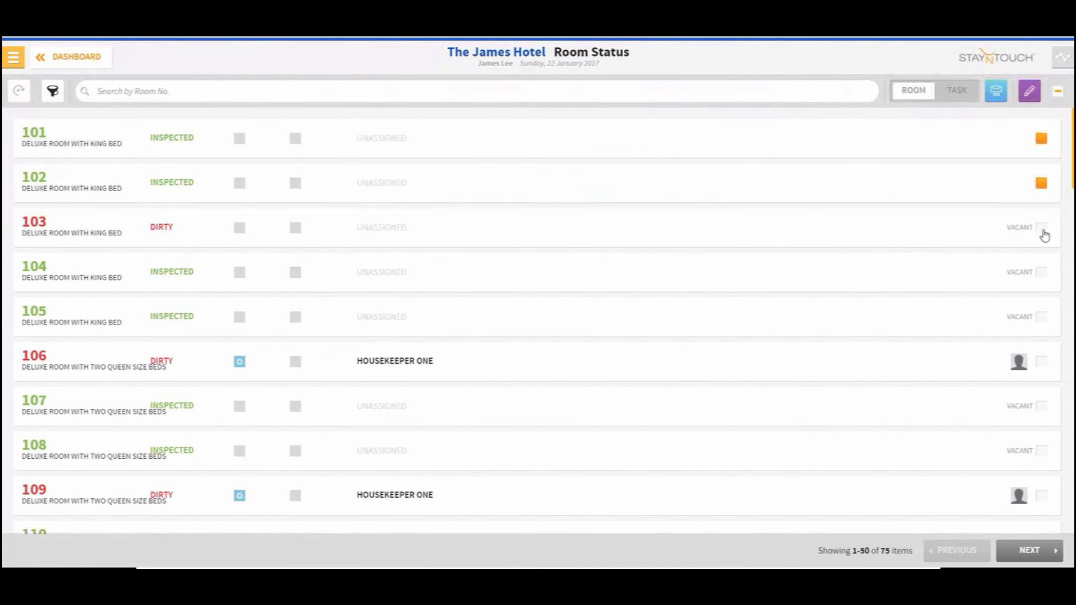
click(1042, 228)
click(1042, 272)
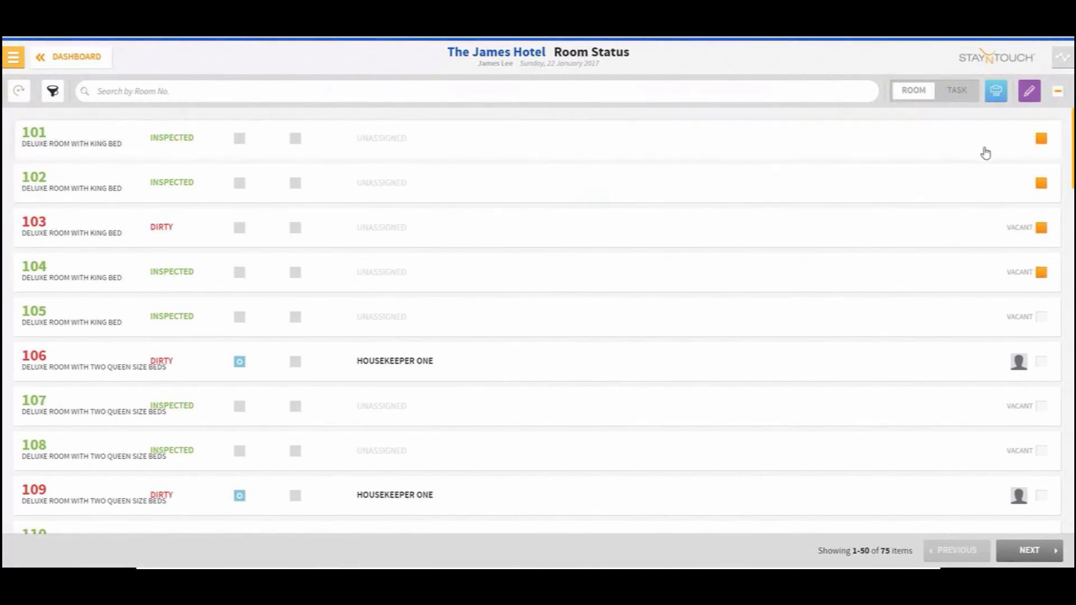
click(1029, 91)
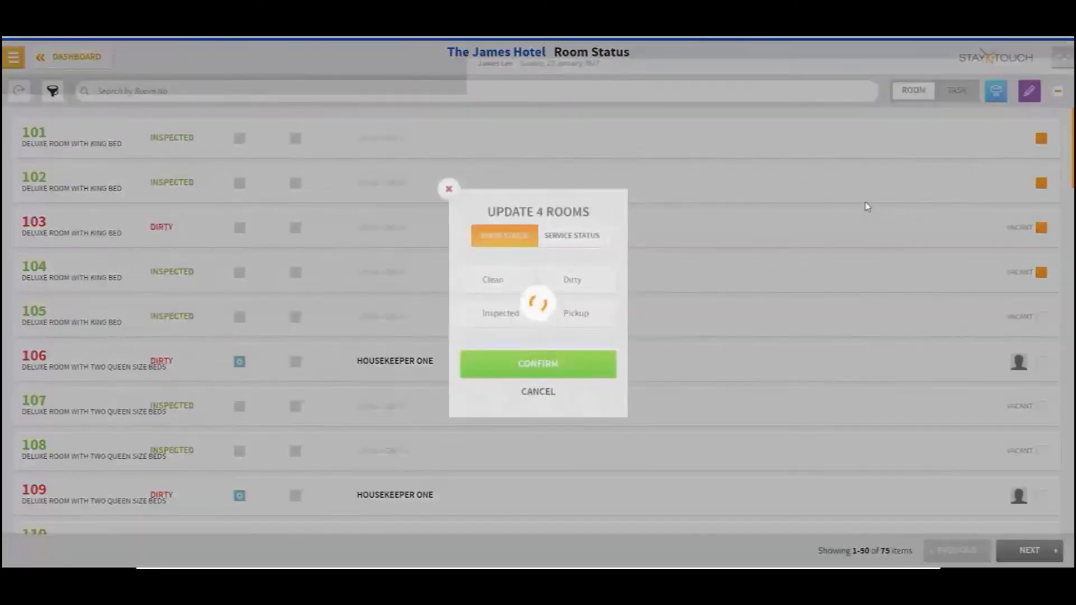
click(597, 284)
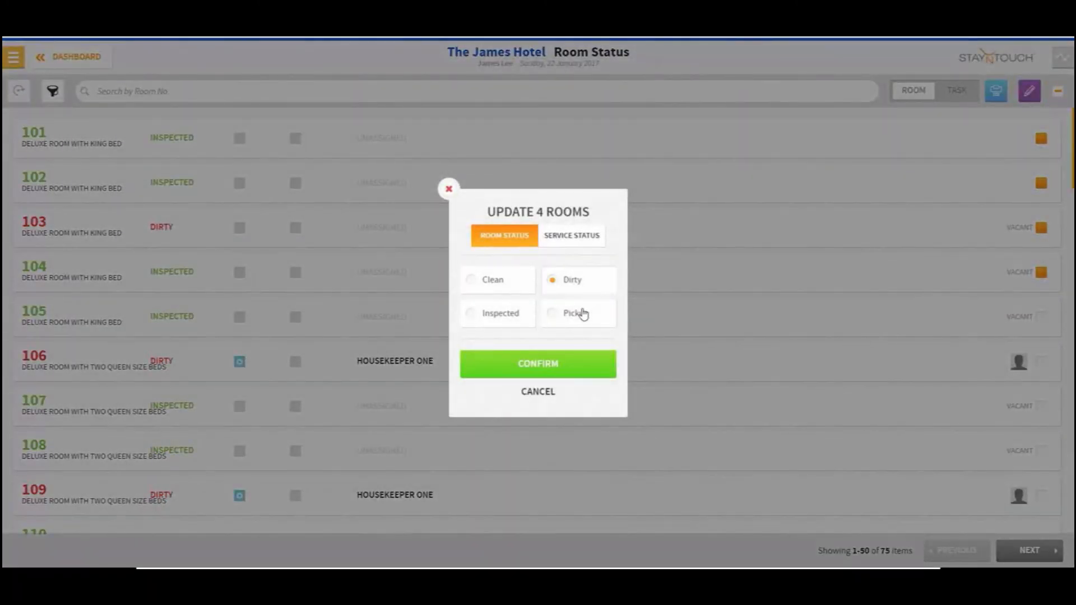
click(525, 365)
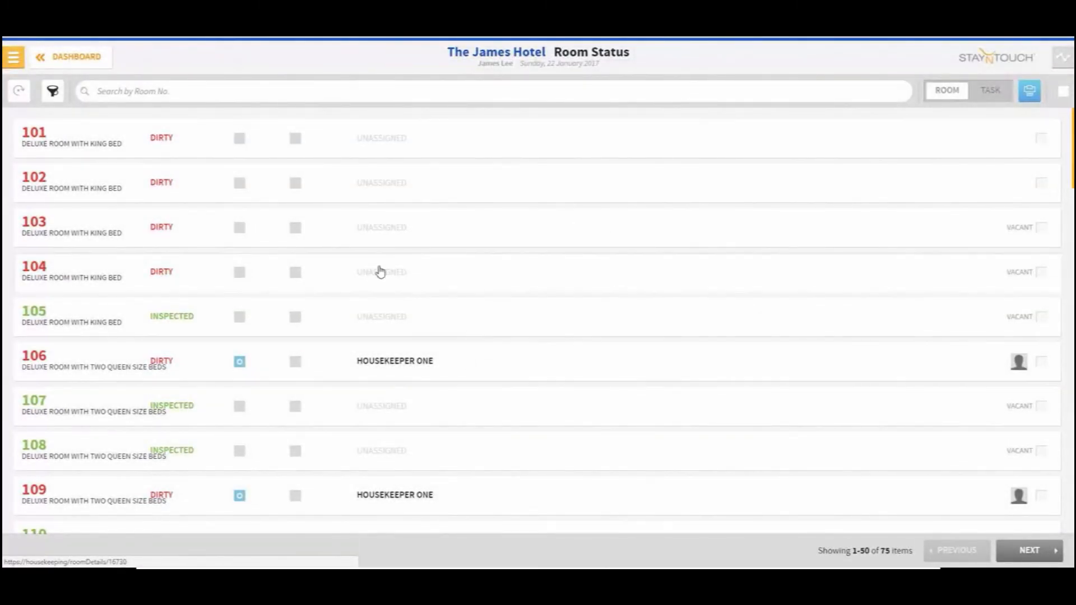
Select room 105 and bulk-update its room status to Dirty
click(1041, 317)
click(1026, 99)
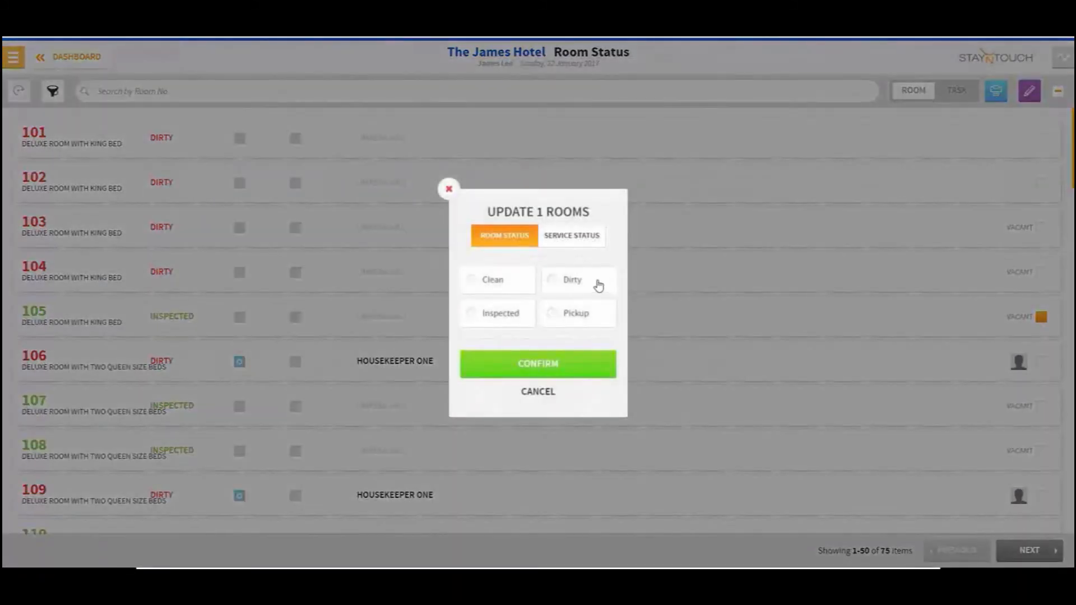
click(599, 286)
click(533, 367)
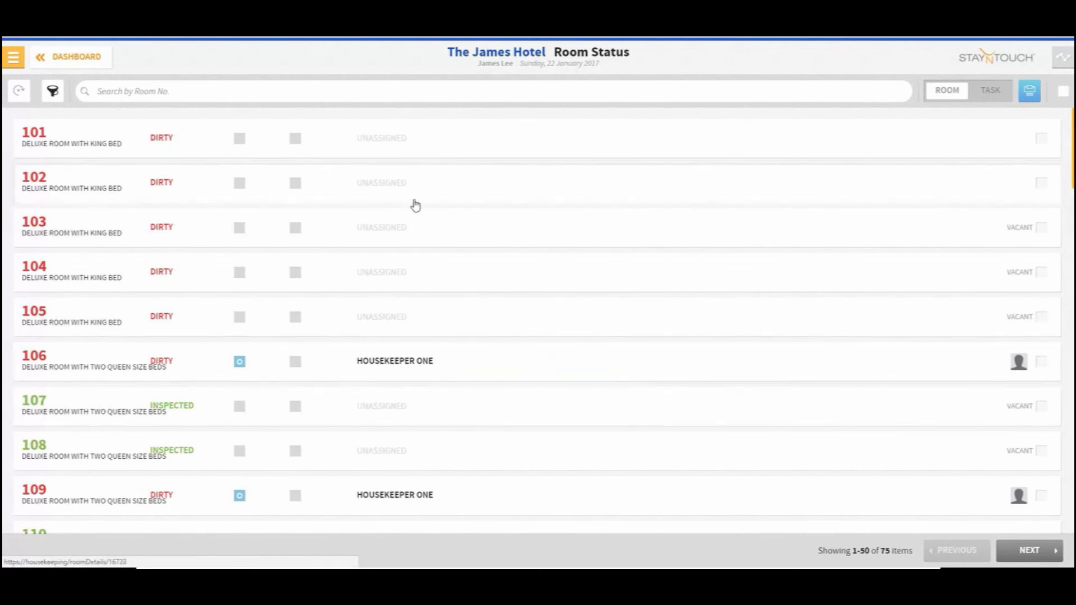
Filter the room status list to show only dirty and vacant rooms, then open and cancel the print preview
click(52, 92)
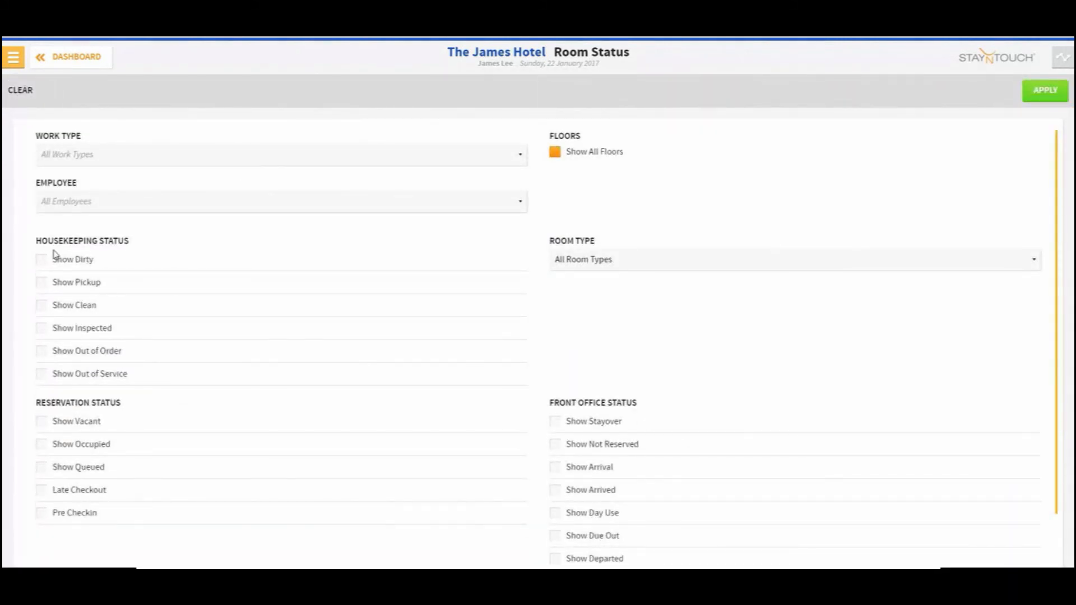
click(71, 269)
click(77, 428)
click(1046, 90)
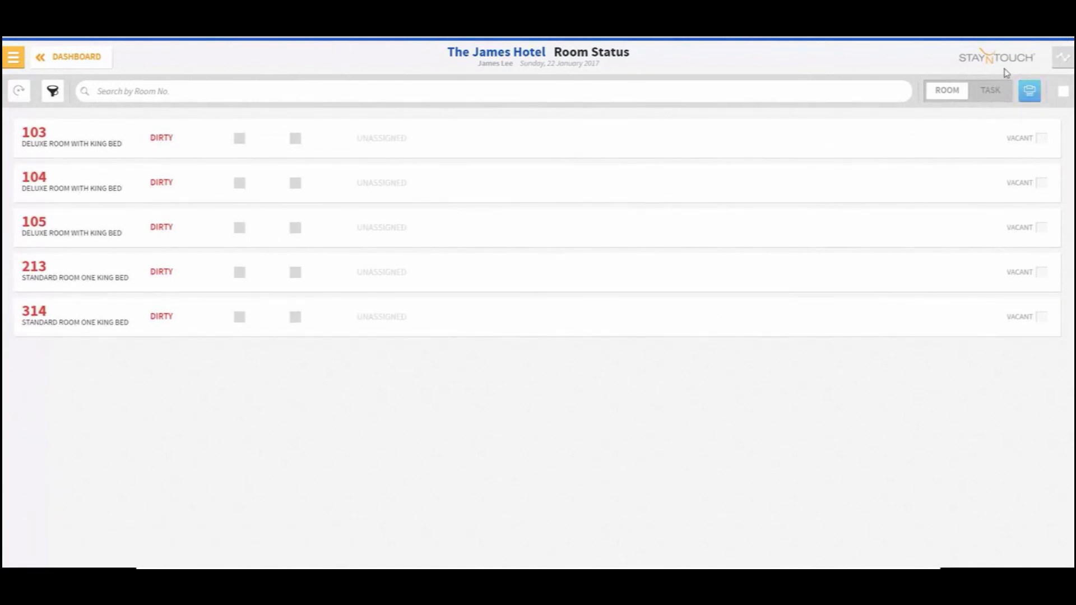
click(1030, 90)
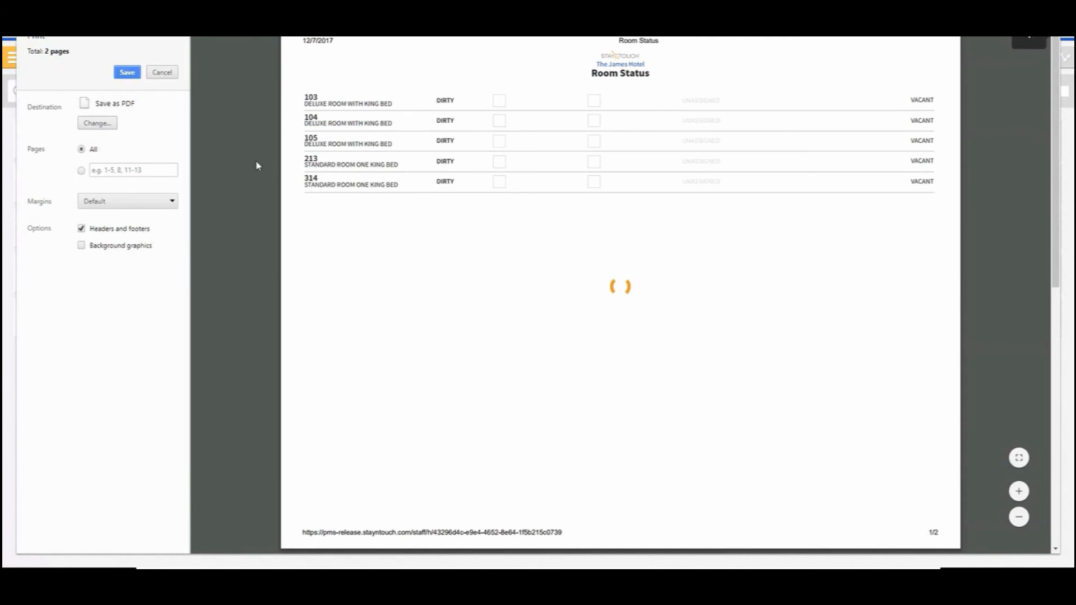
click(162, 72)
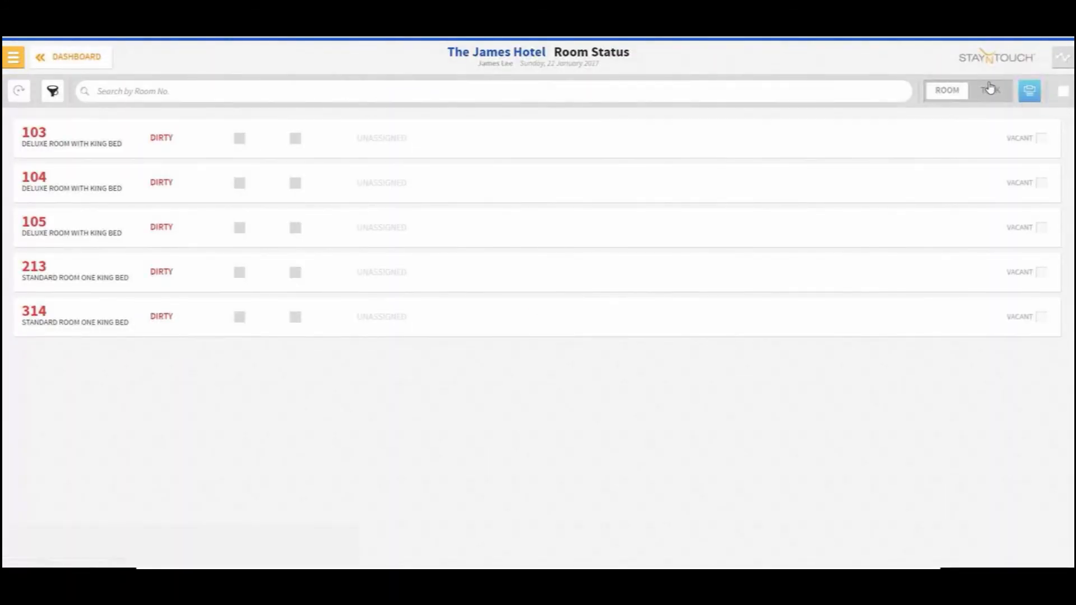
Switch to the task view, remove the Dirty and Vacant filters, and review the tasks listed under each room
click(991, 88)
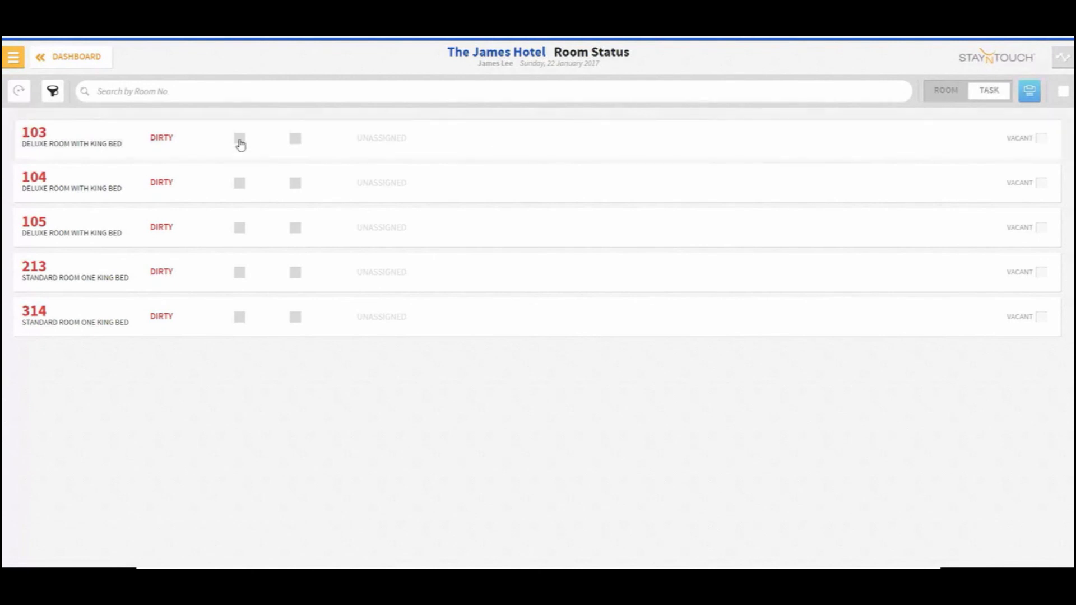
click(52, 91)
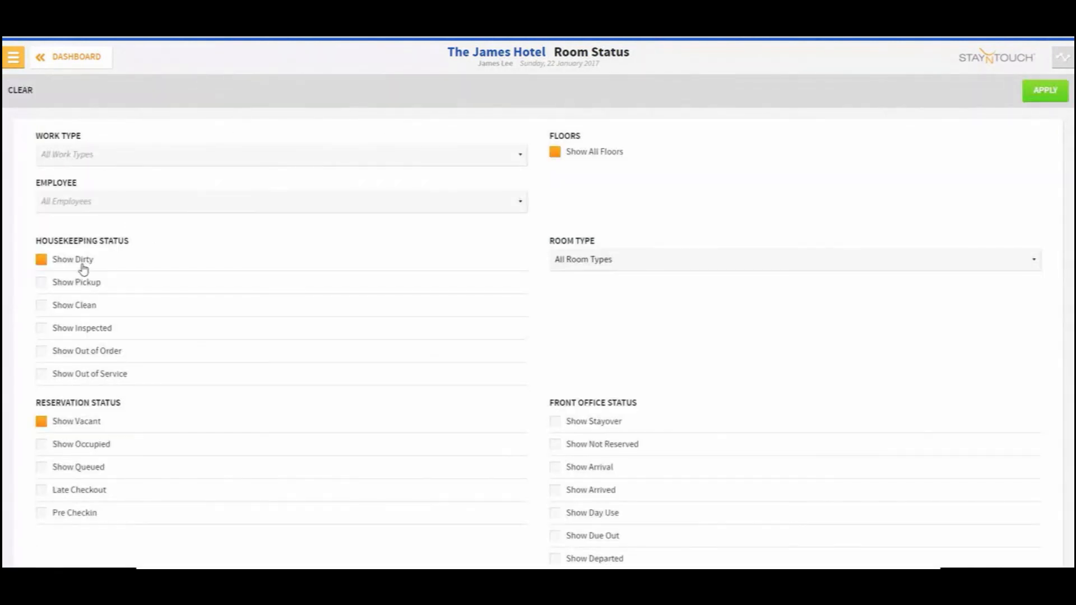
click(78, 261)
click(89, 425)
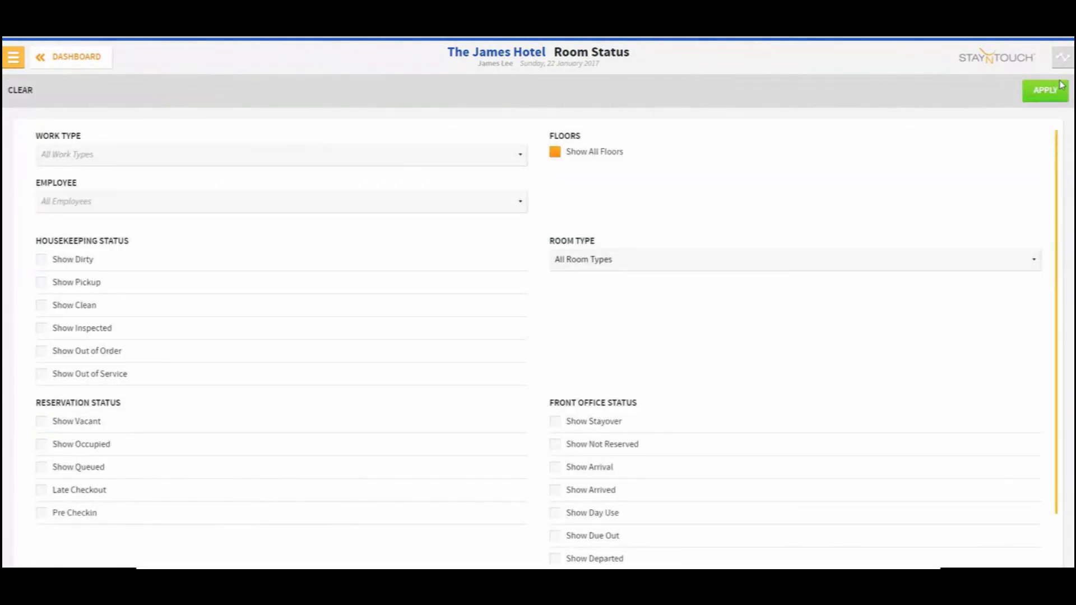
click(1058, 88)
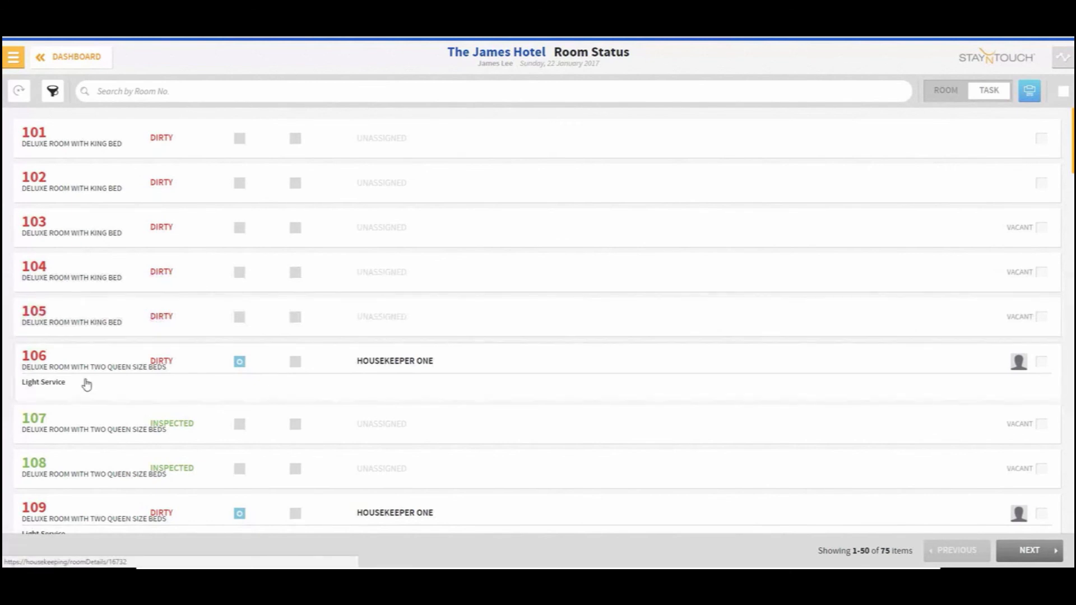
scroll(66, 385, down, 1)
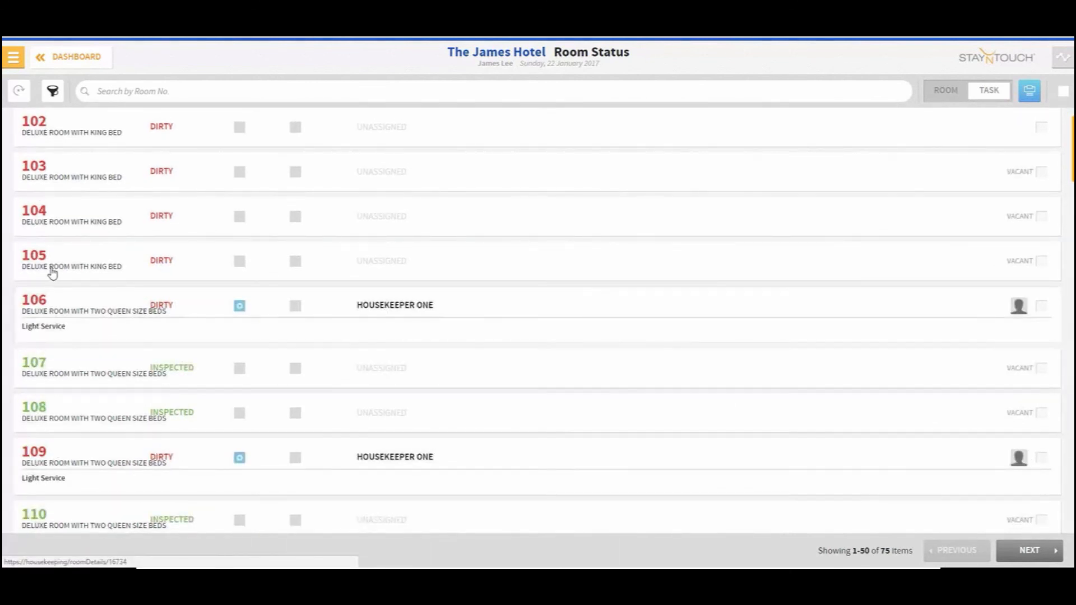
scroll(104, 391, down, 1)
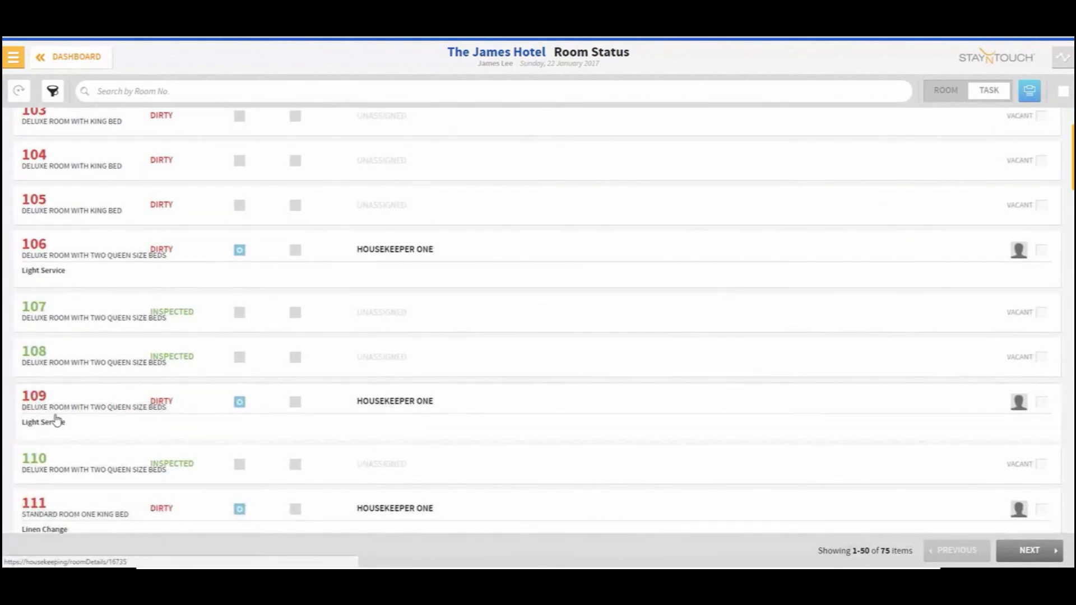
scroll(63, 424, down, 3)
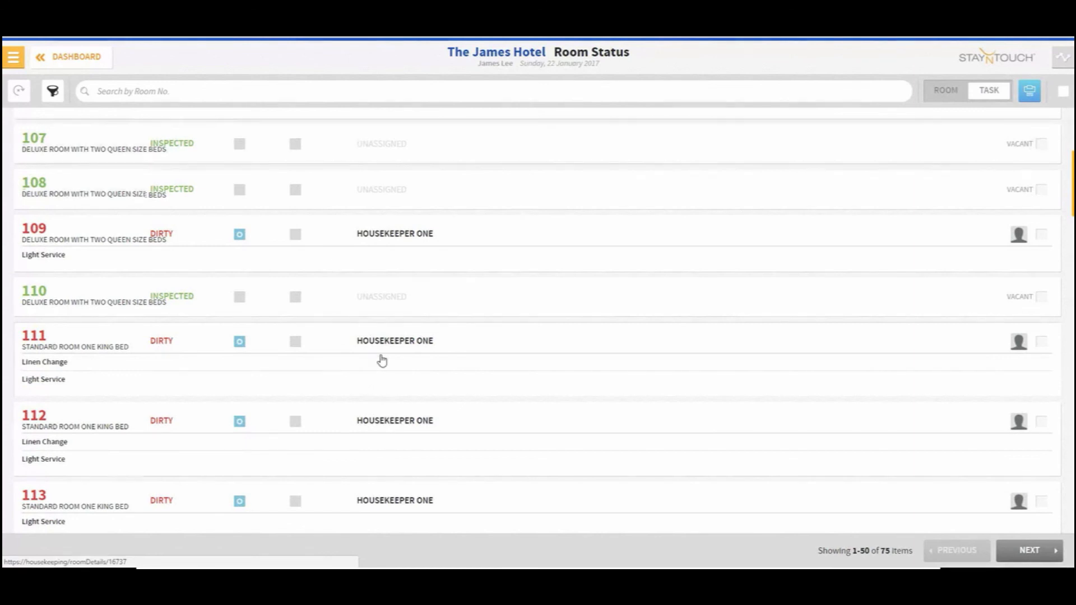
scroll(364, 377, down, 1)
scroll(365, 377, down, 1)
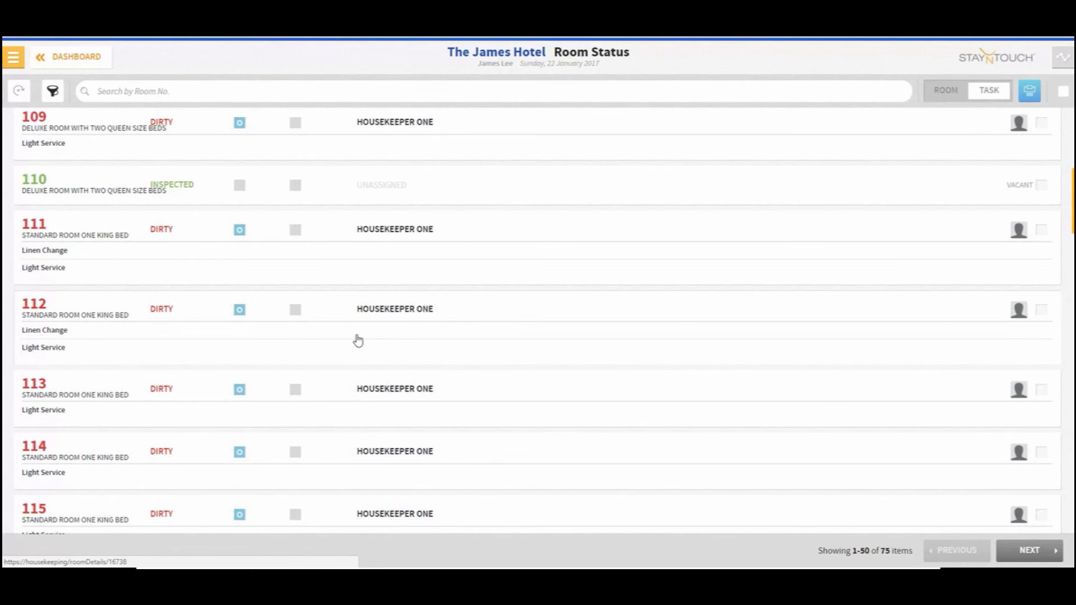
Reopen the housekeeping work sheets and filter the employees to Housekeepers One, Two and Three
click(53, 56)
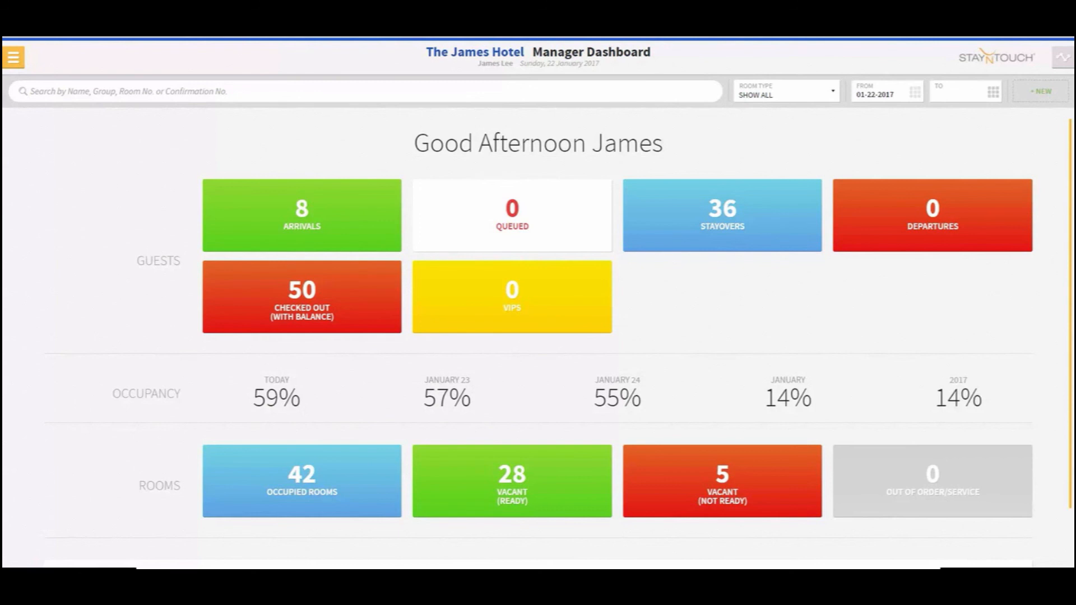
click(13, 57)
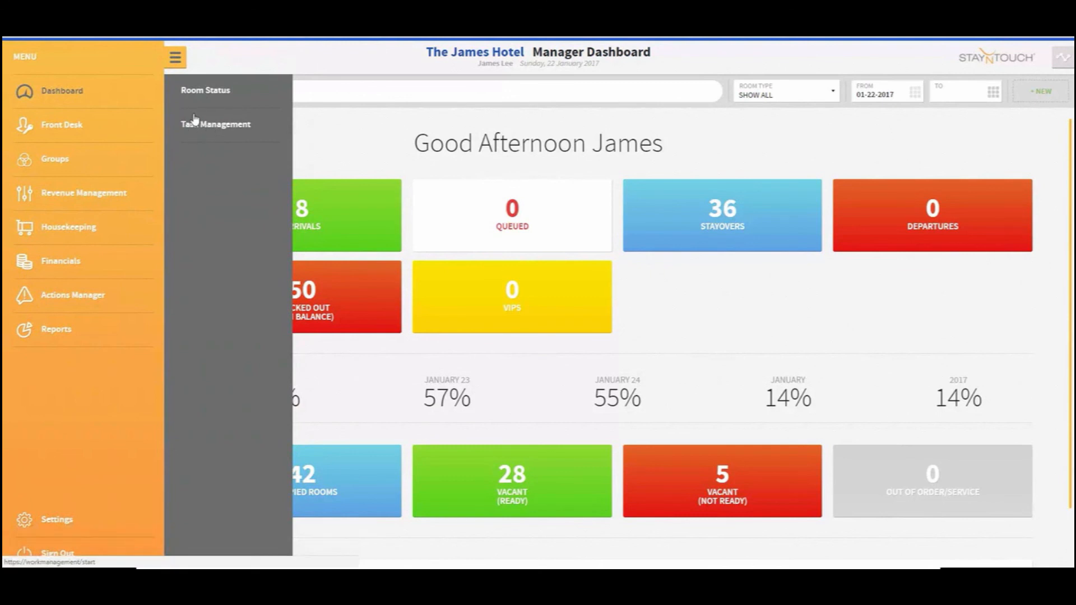
click(207, 132)
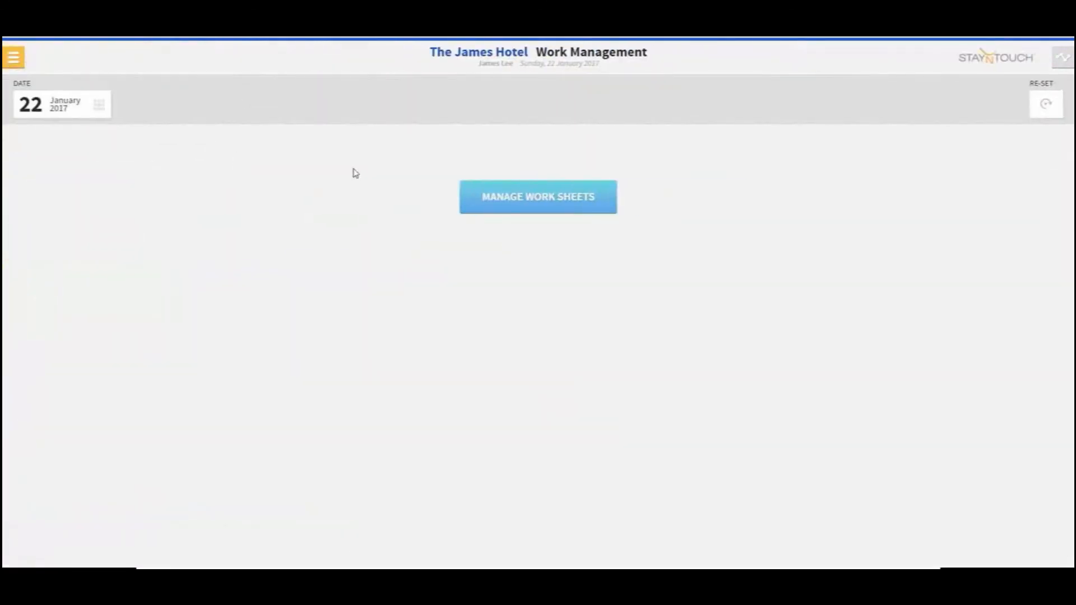
click(558, 398)
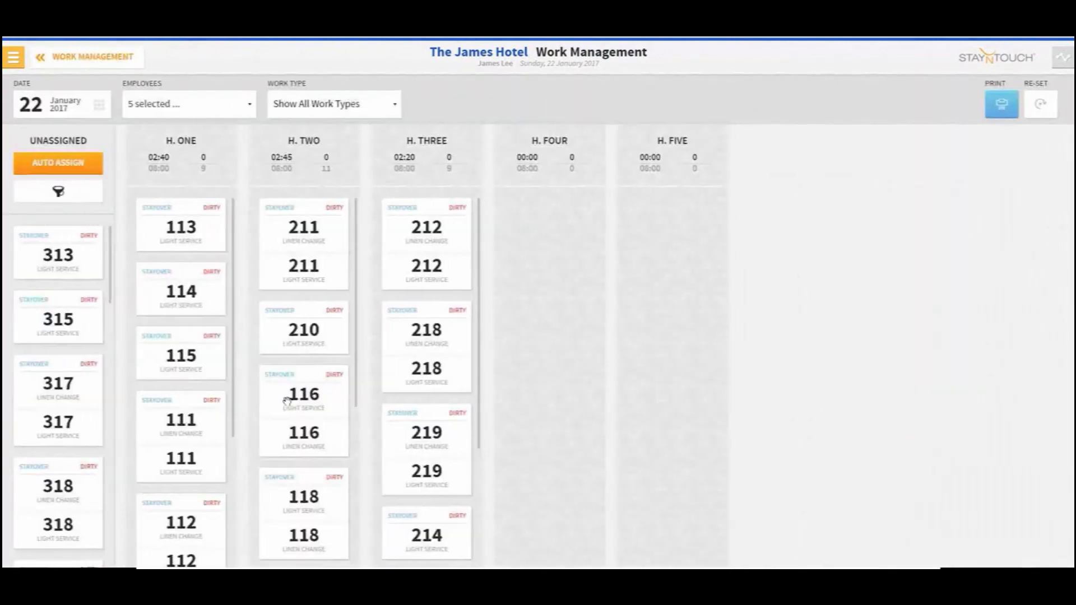
click(227, 105)
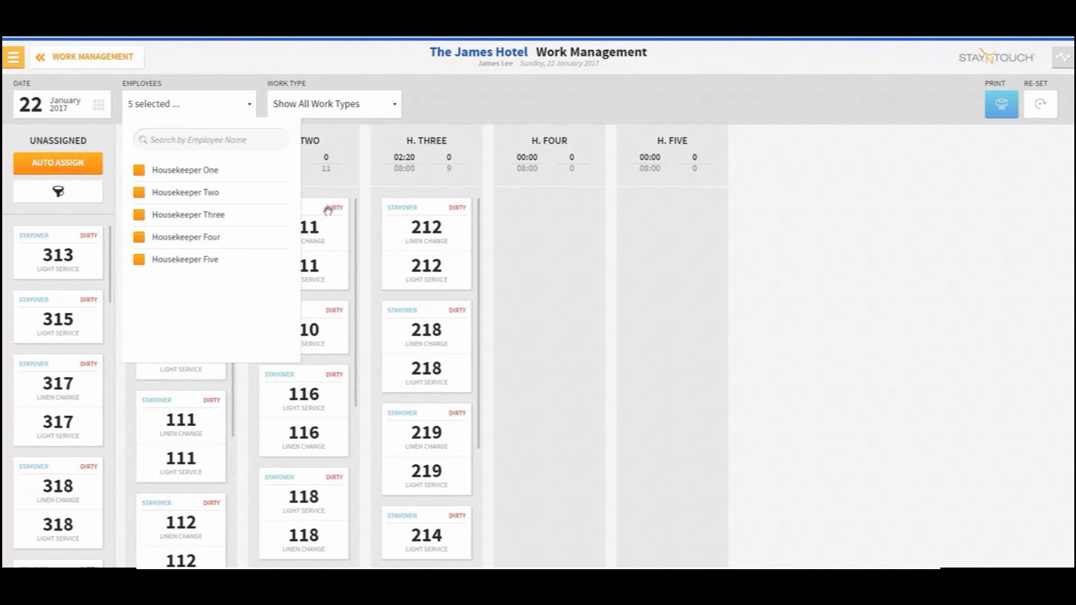
click(217, 247)
click(212, 264)
click(324, 180)
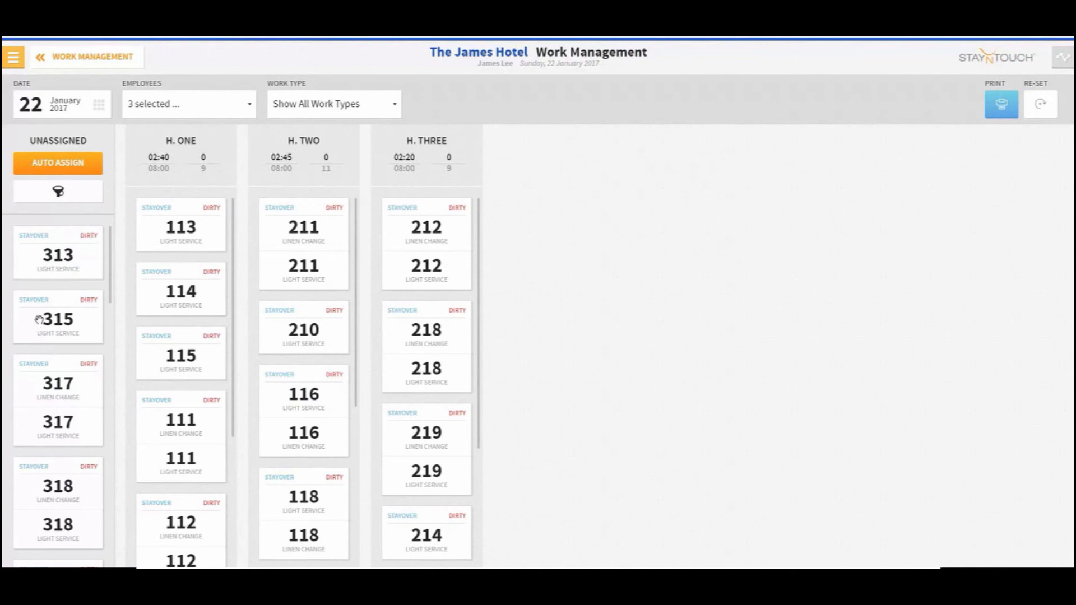
click(188, 103)
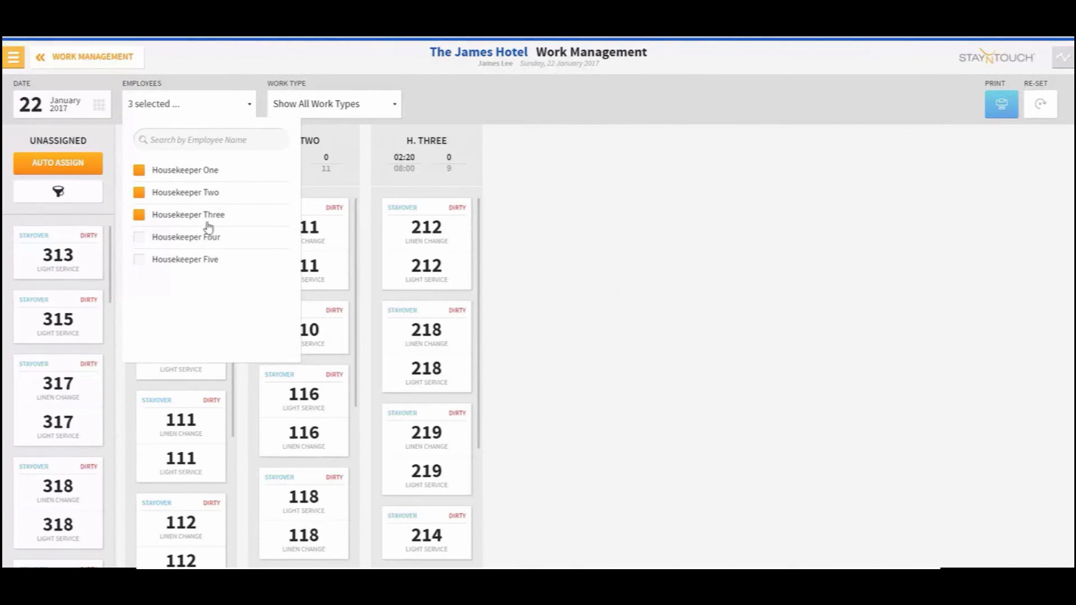
click(552, 215)
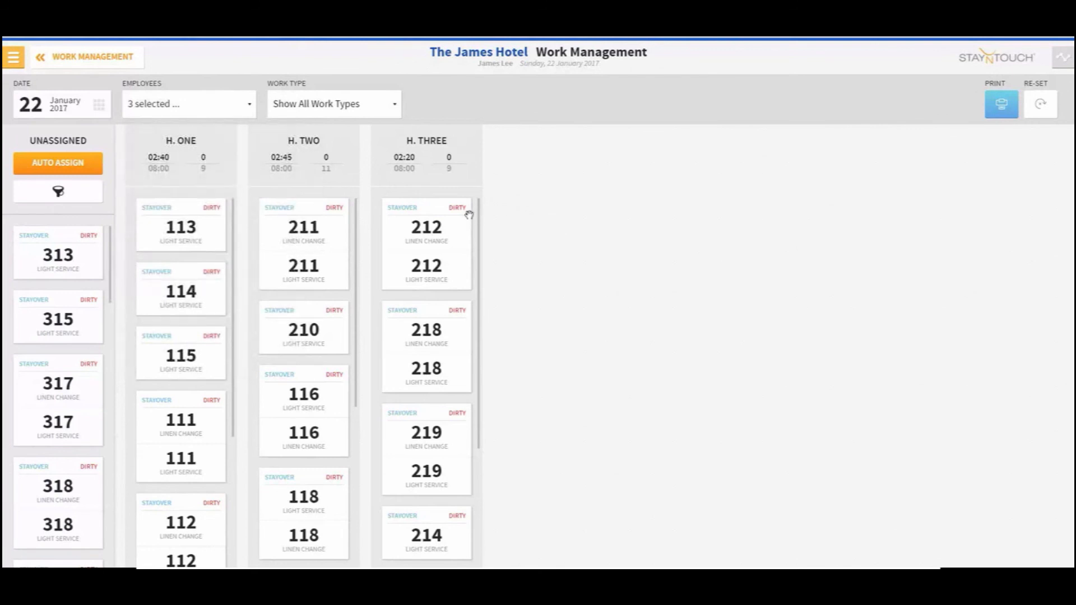